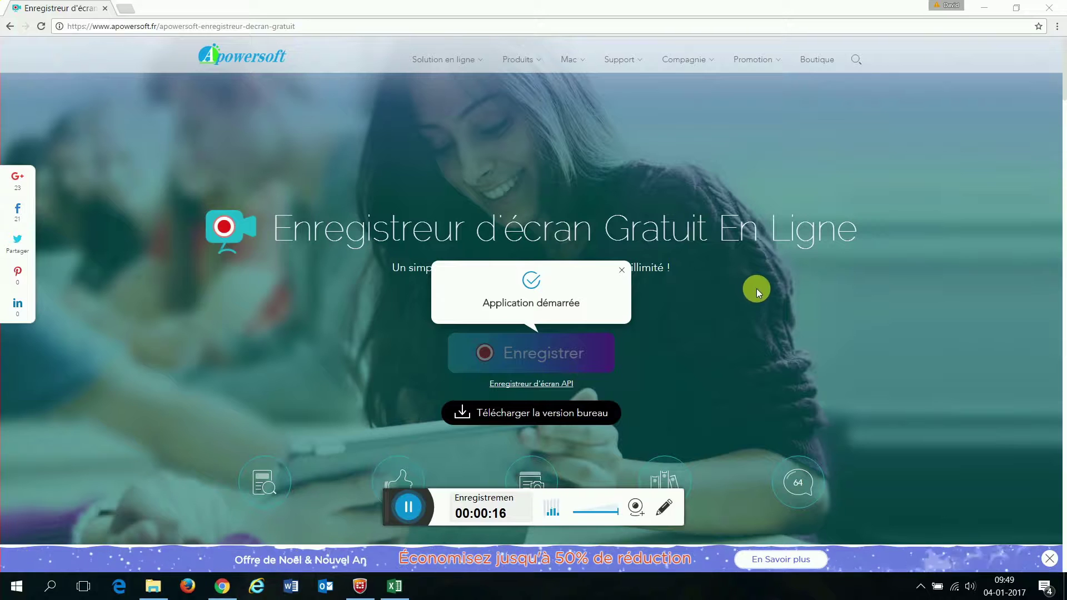
Step: Browse from the desktop's SERVEUR folder through Facilitateurs AJ-EO, Site internet, Documents à mettre sur le site and Fiches en PDF et Indesign to Fiches vierges
{"action": "left_click", "coordinate": [987, 12]}
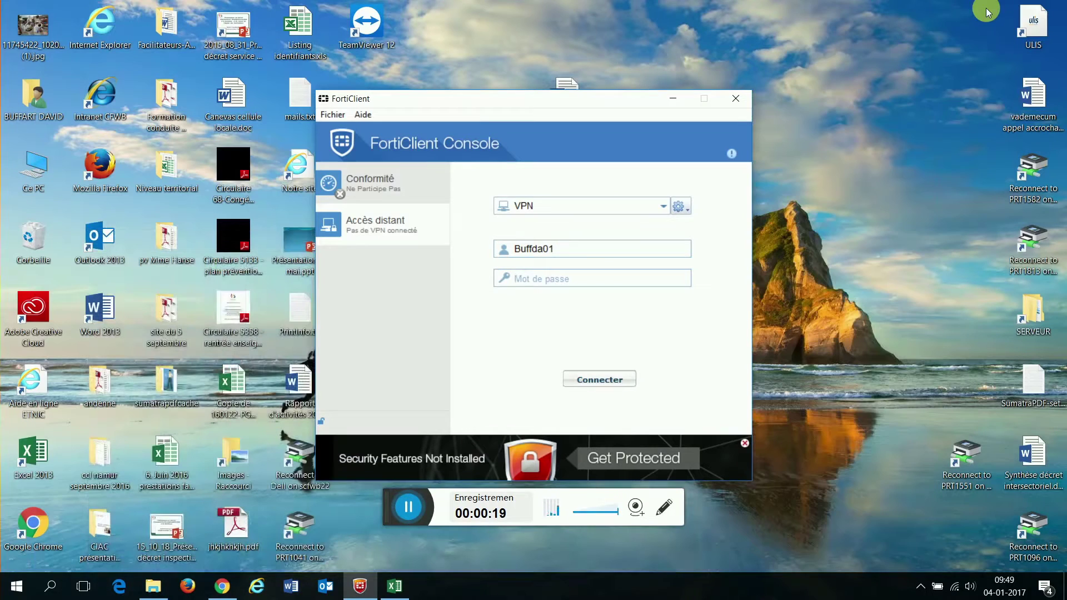
{"action": "left_click", "coordinate": [674, 100]}
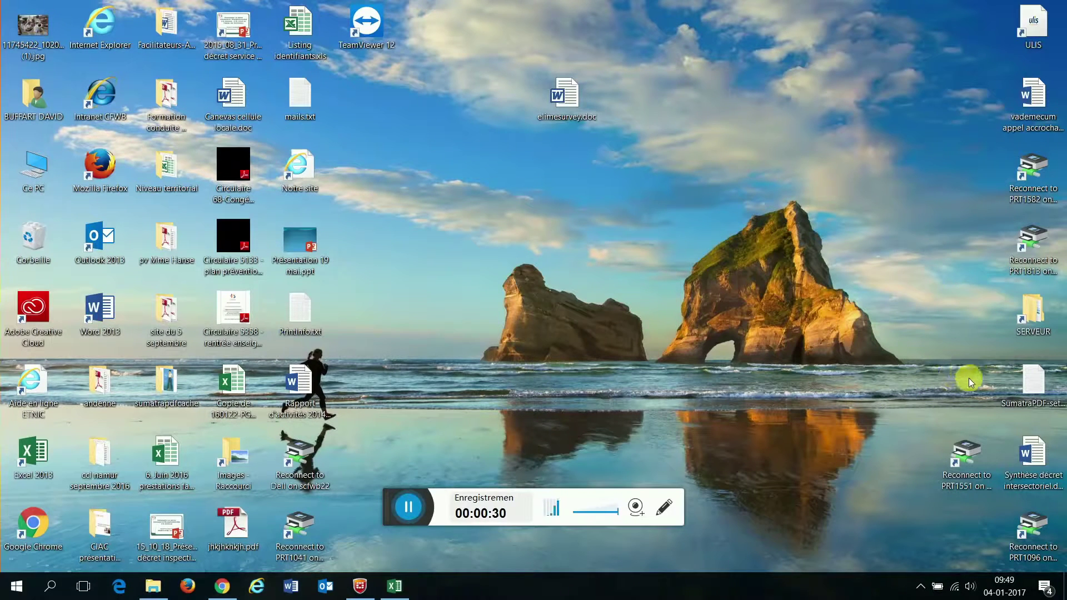
{"action": "double_click", "coordinate": [1037, 316]}
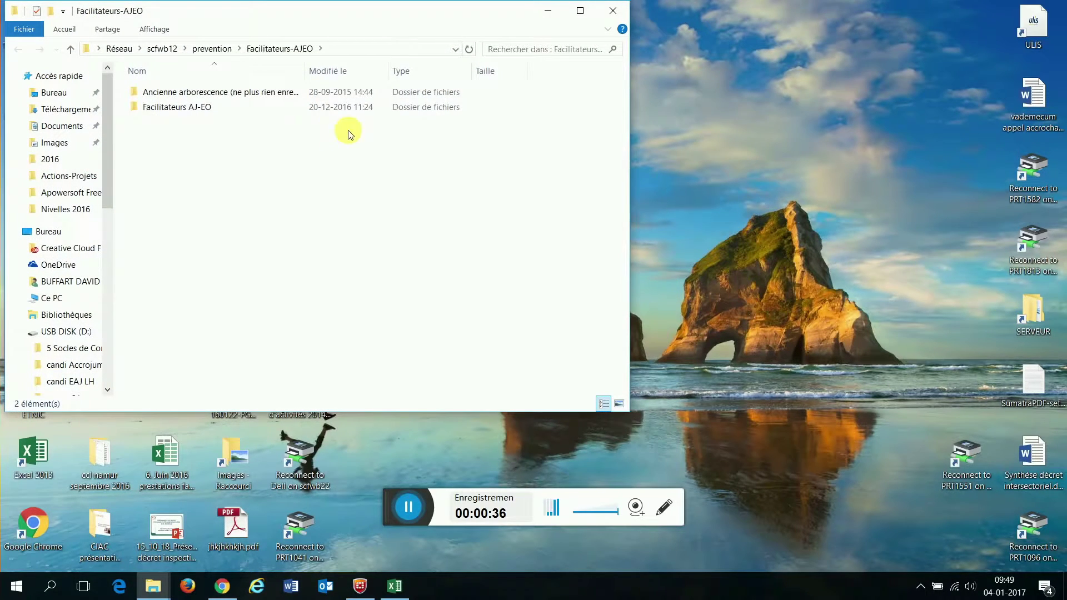
{"action": "double_click", "coordinate": [199, 106]}
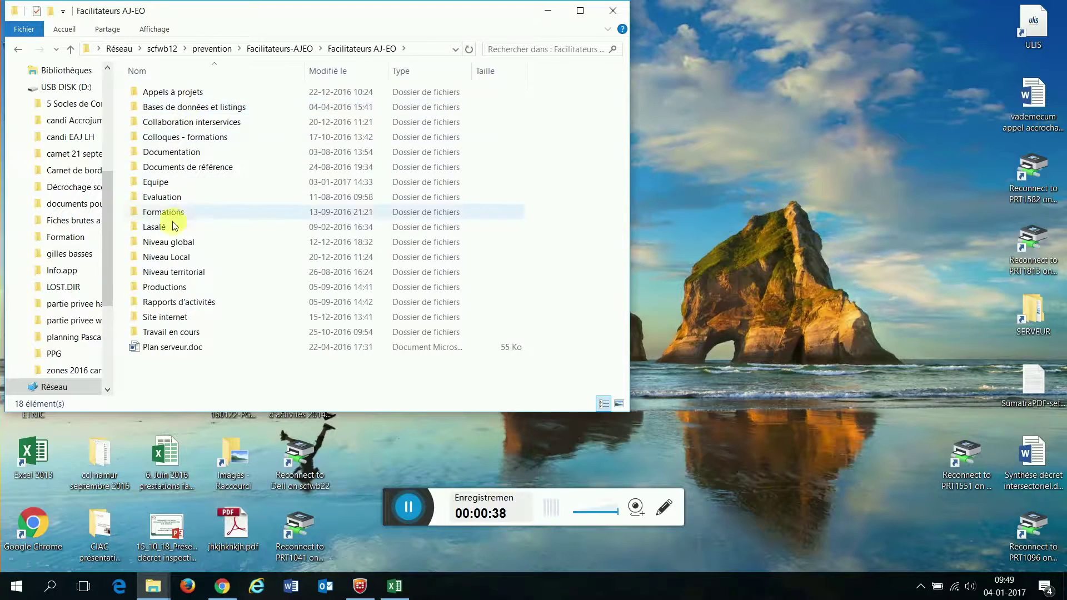
{"action": "double_click", "coordinate": [177, 317]}
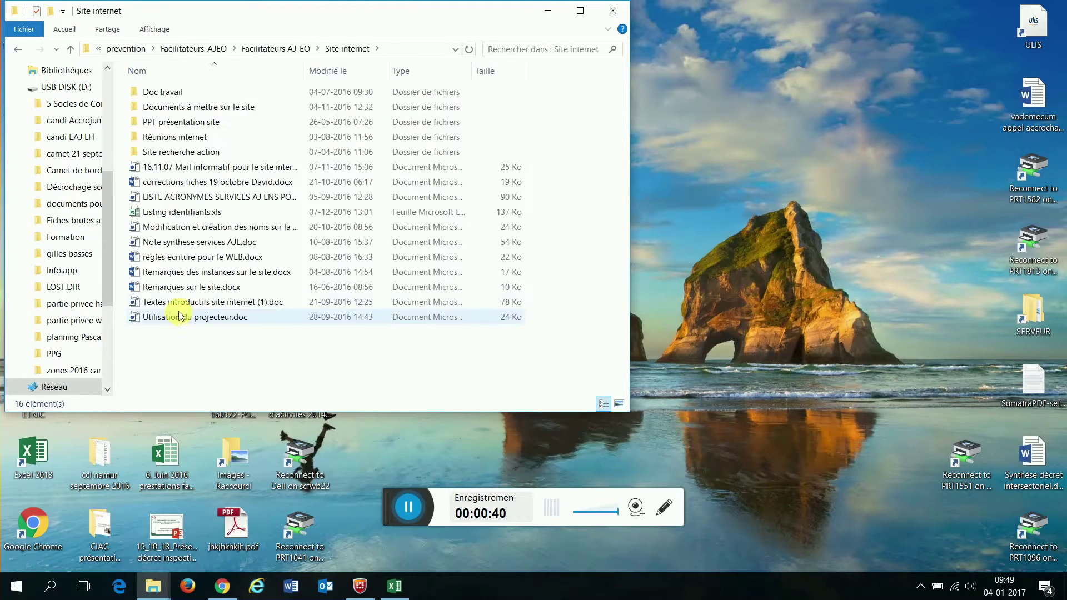
{"action": "double_click", "coordinate": [213, 107]}
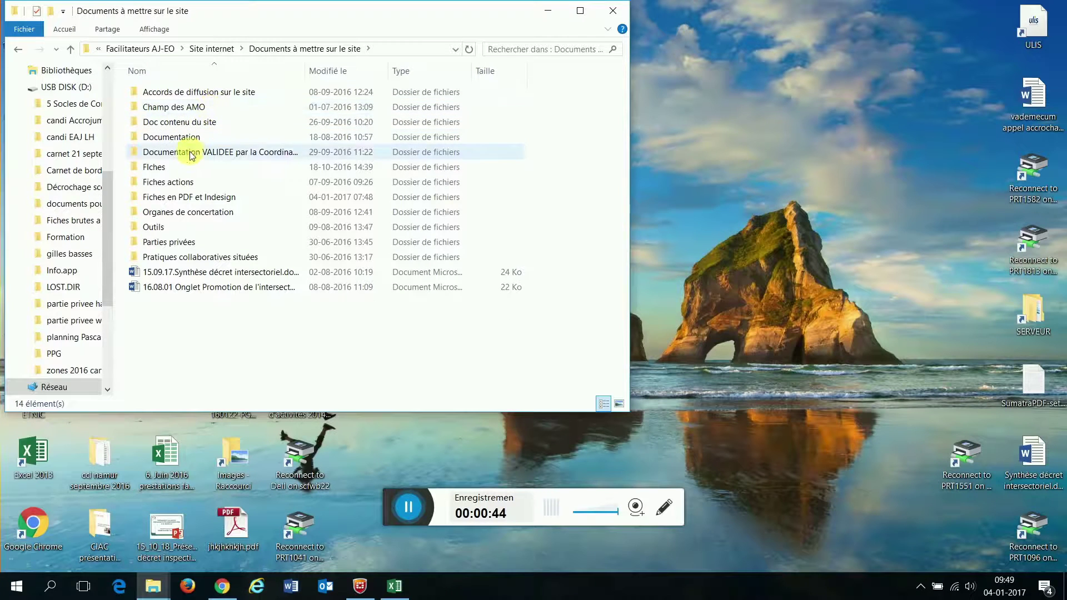
{"action": "double_click", "coordinate": [188, 197]}
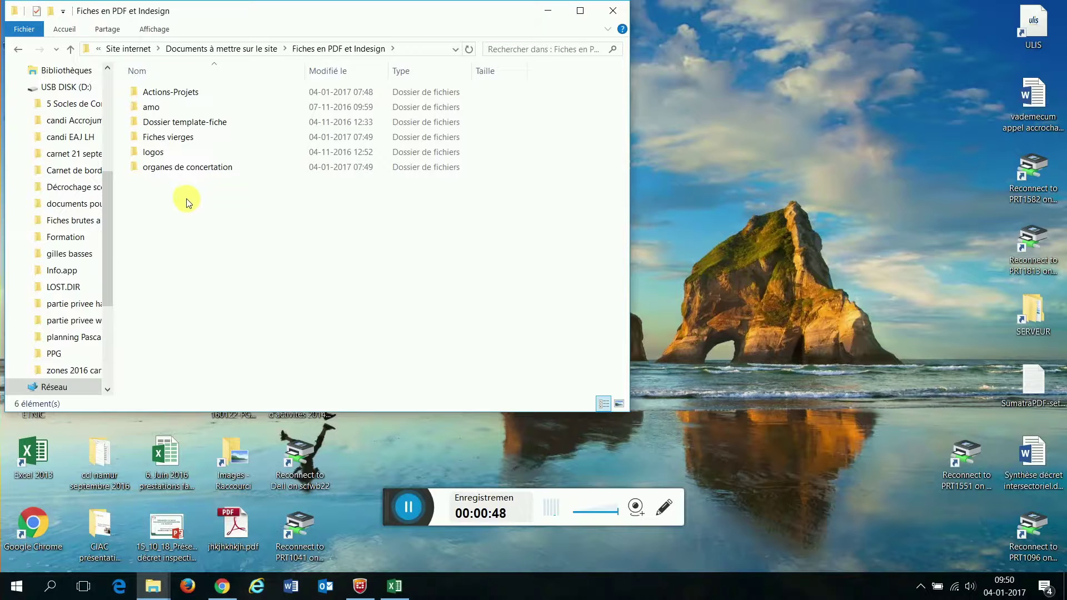
{"action": "double_click", "coordinate": [182, 137]}
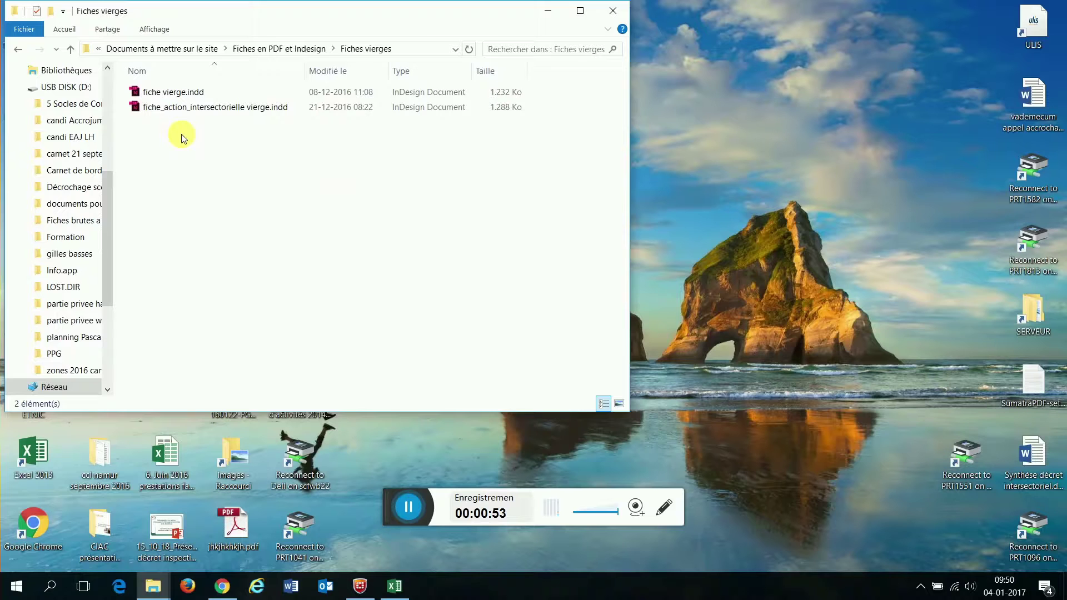
Step: Open fiche vierge.indd in a maximized InDesign window and show the title and first rows of the sheet
{"action": "double_click", "coordinate": [179, 95]}
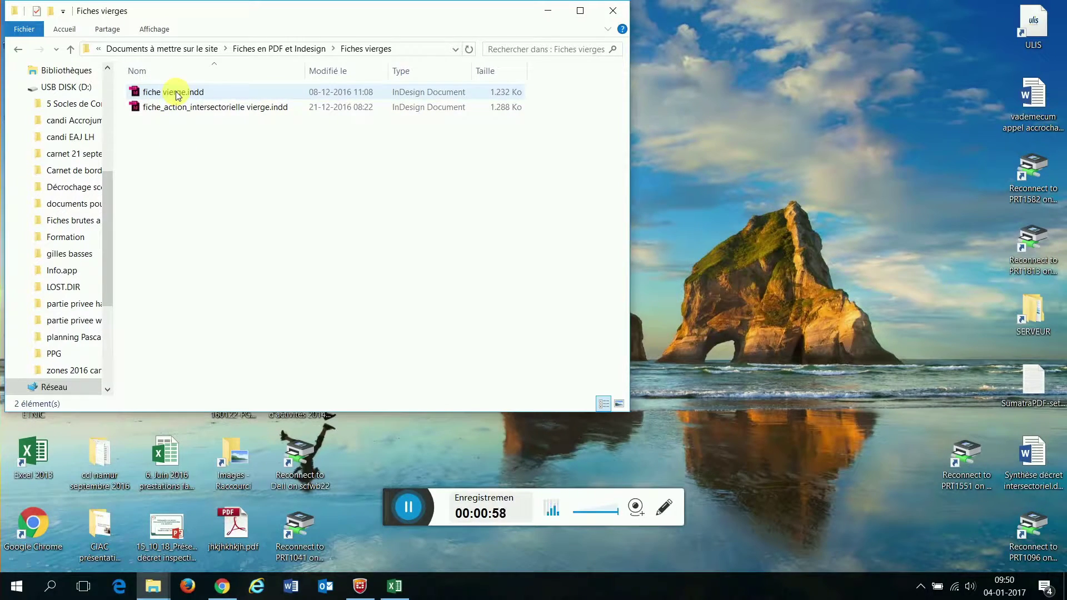
{"action": "left_click", "coordinate": [178, 109]}
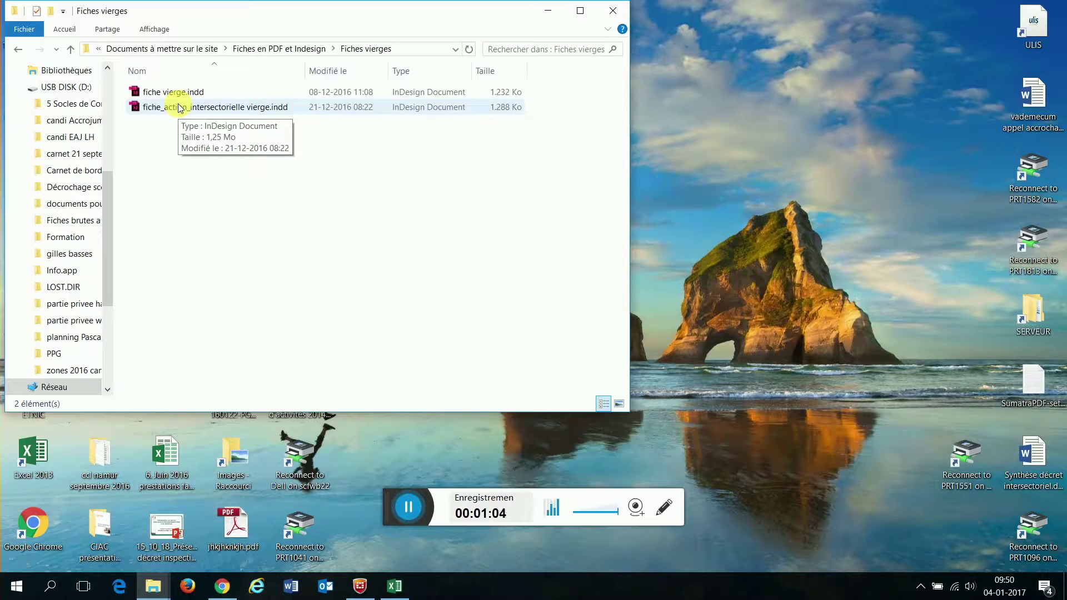
{"action": "left_click", "coordinate": [179, 97]}
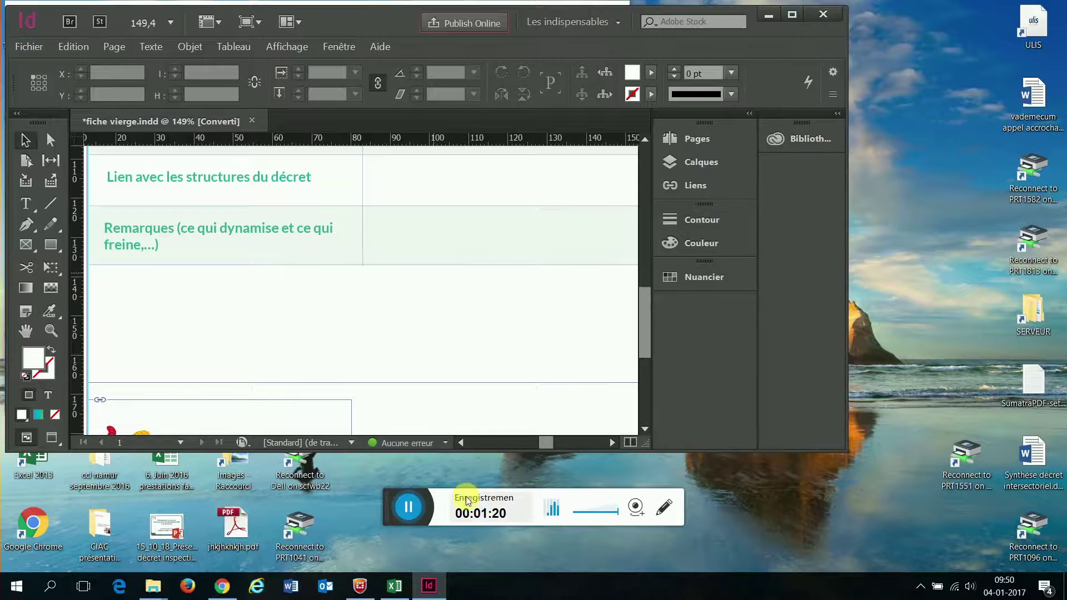
{"action": "left_click", "coordinate": [791, 17]}
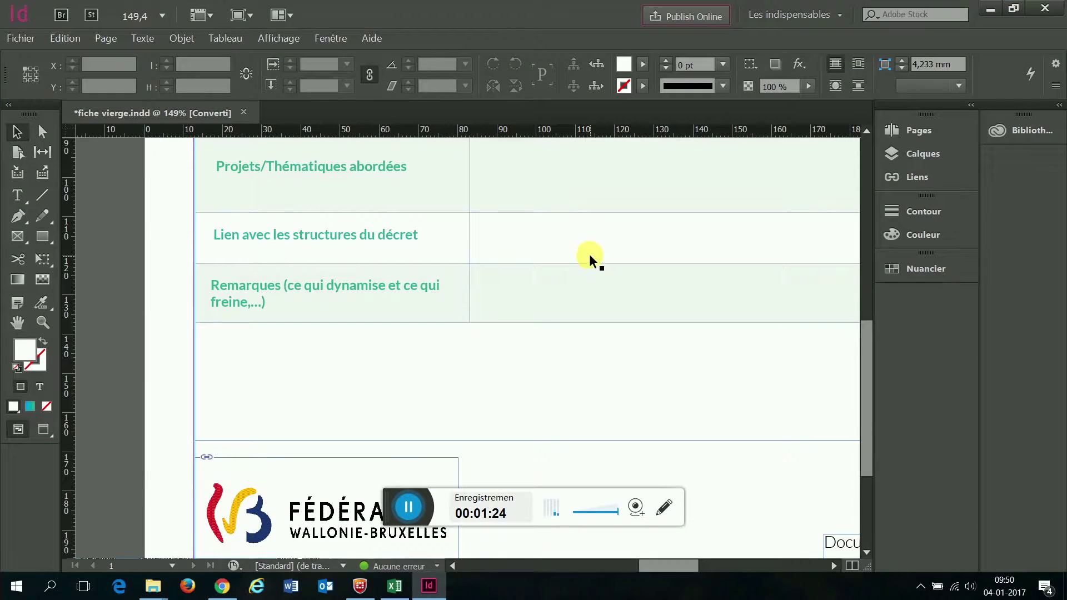
{"action": "left_click_drag", "start_coordinate": [869, 376], "coordinate": [859, 182]}
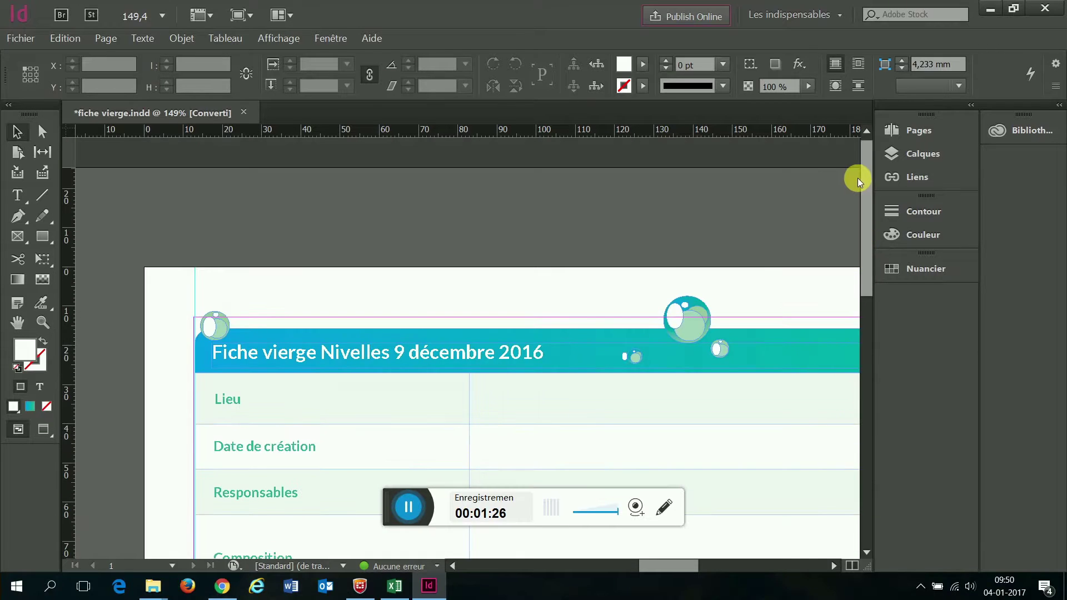
{"action": "mouse_move", "coordinate": [661, 565]}
{"action": "left_mouse_down"}
{"action": "mouse_move", "coordinate": [727, 564]}
{"action": "mouse_move", "coordinate": [643, 562]}
{"action": "mouse_move", "coordinate": [657, 559]}
{"action": "left_mouse_up"}
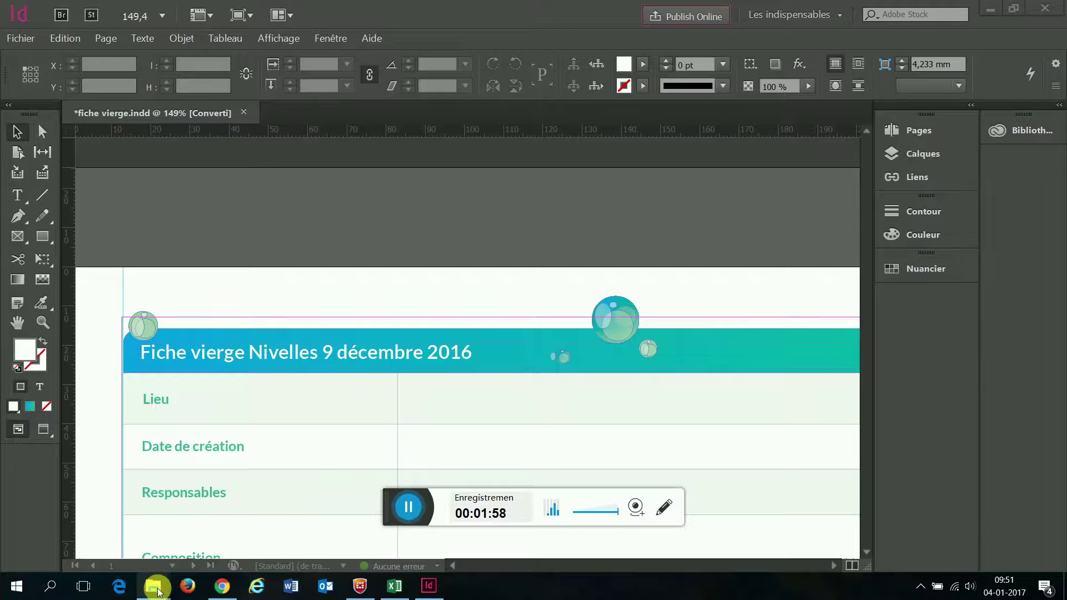
Step: Open CML Montoise.doc from the Nivelles 2016 folder in Word and review its table from Lieu to Remarques
{"action": "mouse_move", "coordinate": [158, 590]}
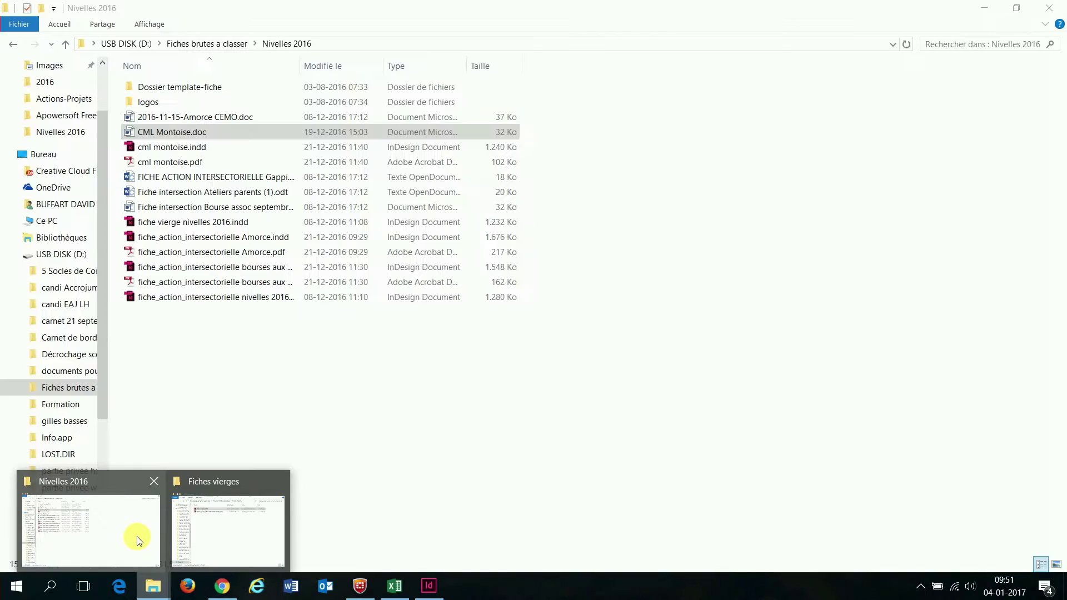
{"action": "left_click", "coordinate": [139, 540]}
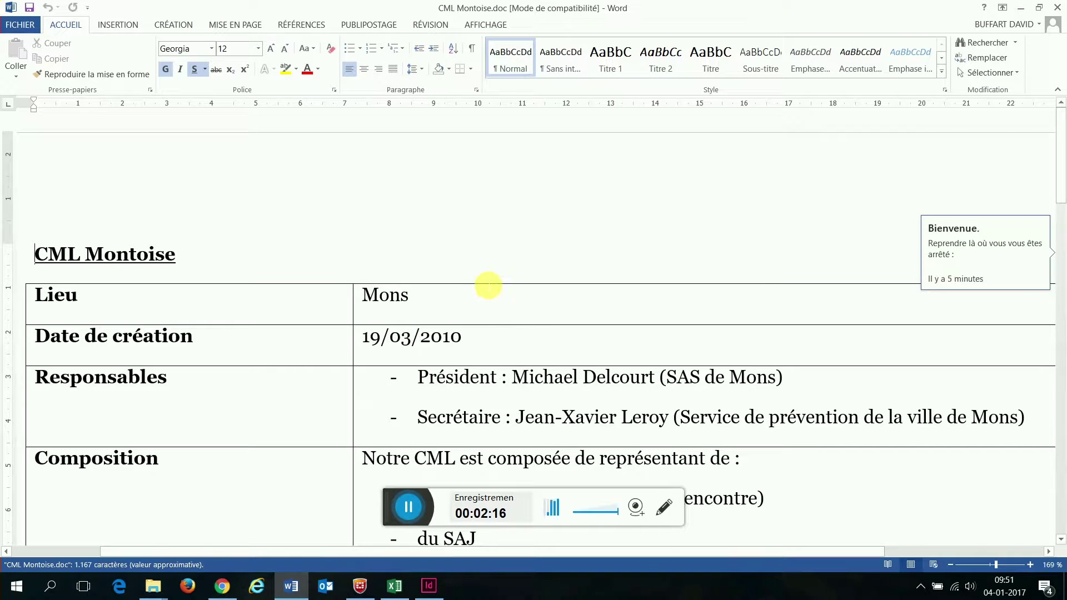
{"action": "scroll", "coordinate": [488, 286], "scroll_direction": "down", "scroll_amount": 9}
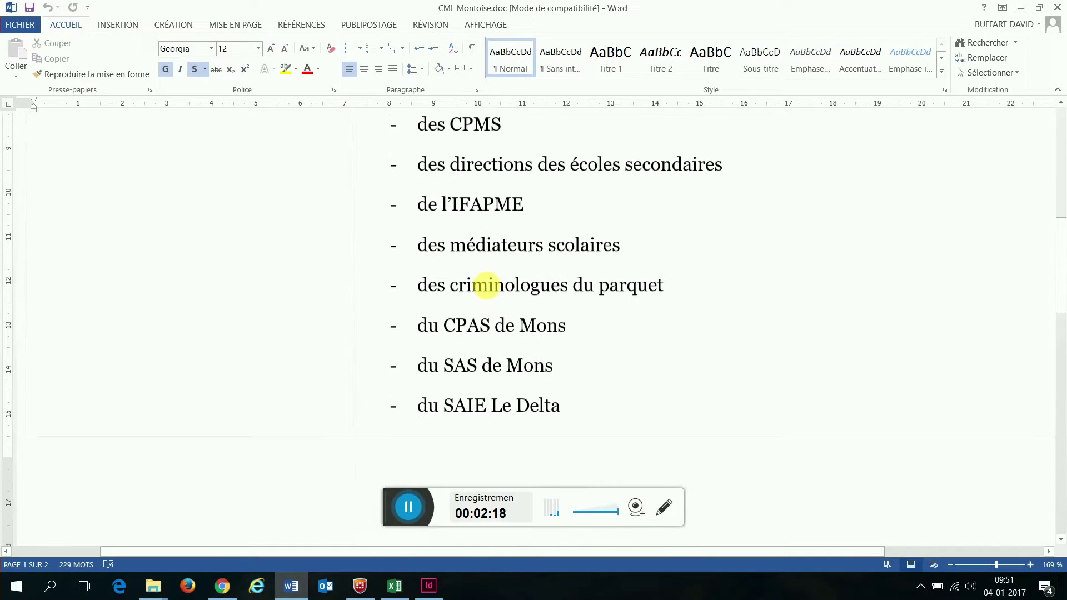
{"action": "scroll", "coordinate": [487, 286], "scroll_direction": "down", "scroll_amount": 10}
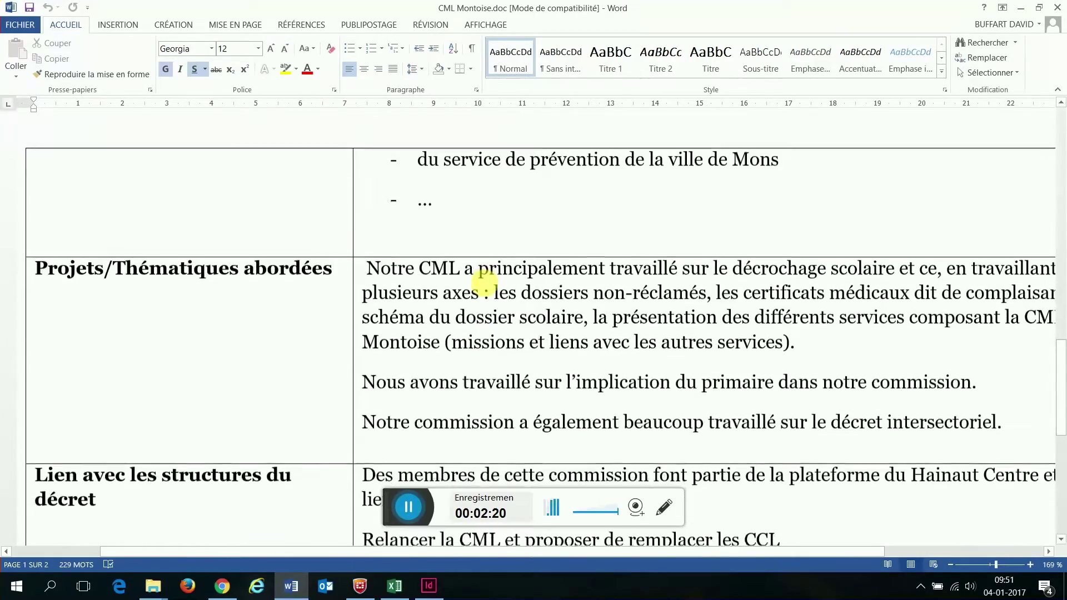
{"action": "scroll", "coordinate": [485, 283], "scroll_direction": "down", "scroll_amount": 9}
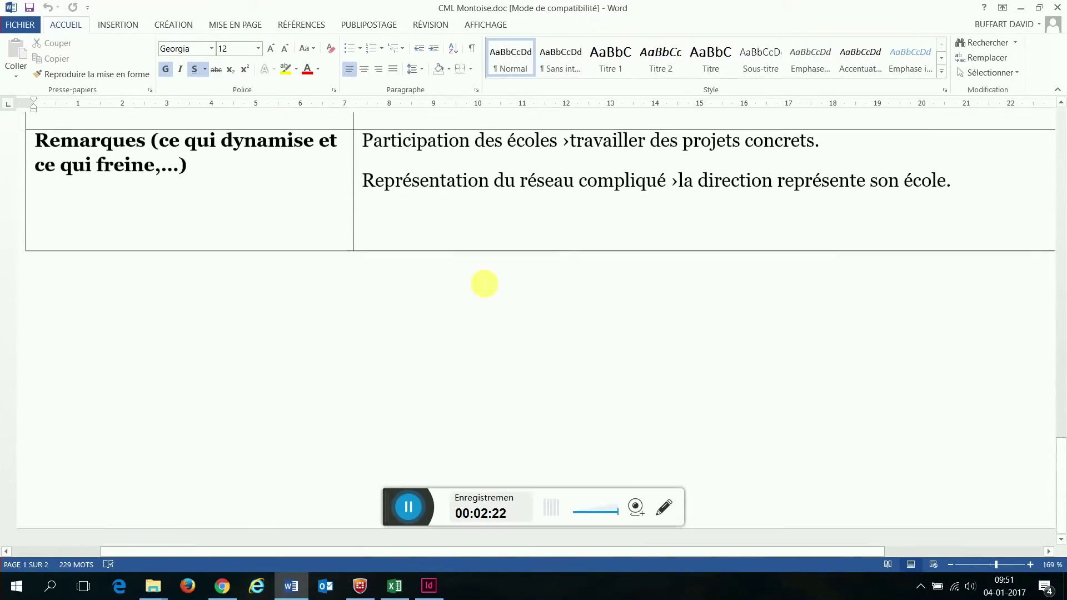
{"action": "scroll", "coordinate": [485, 284], "scroll_direction": "up", "scroll_amount": 10}
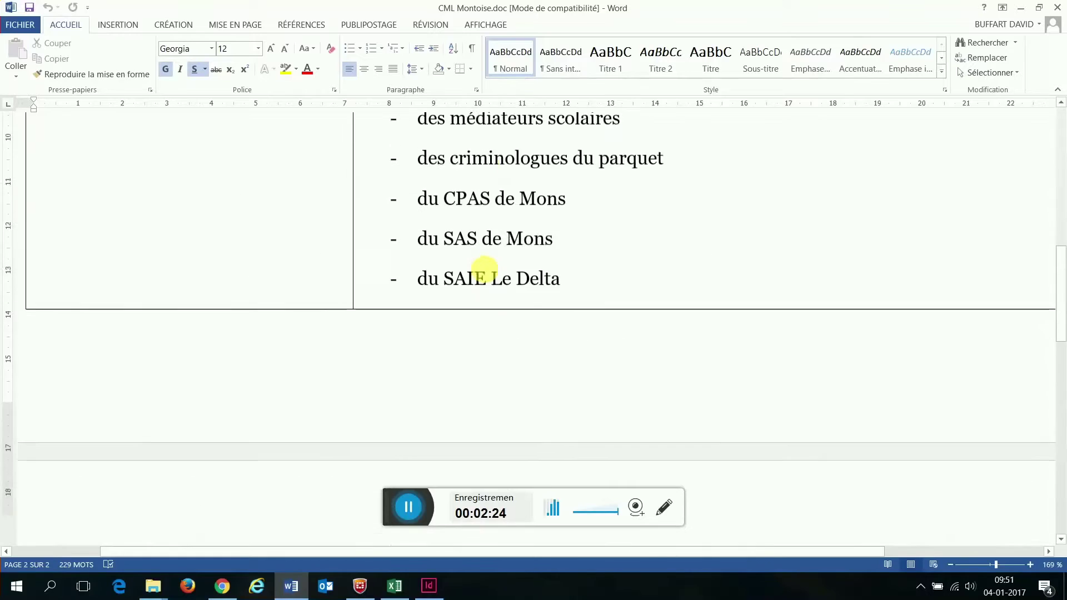
{"action": "scroll", "coordinate": [486, 267], "scroll_direction": "up", "scroll_amount": 10}
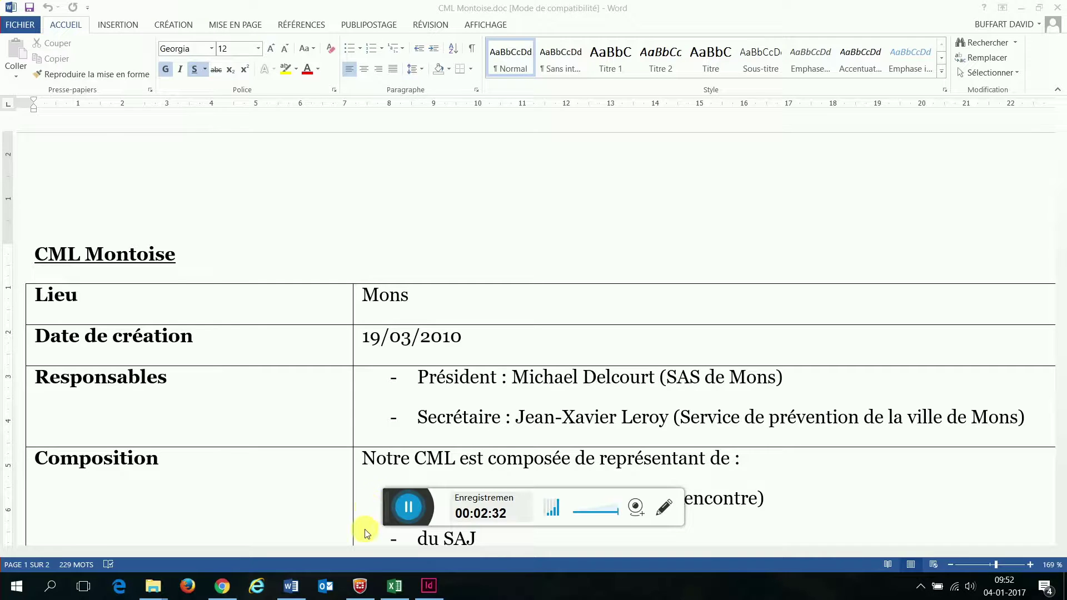
Step: Switch to InDesign and replace the title in the sheet's coloured header with "CML montoise"
{"action": "left_click", "coordinate": [432, 587]}
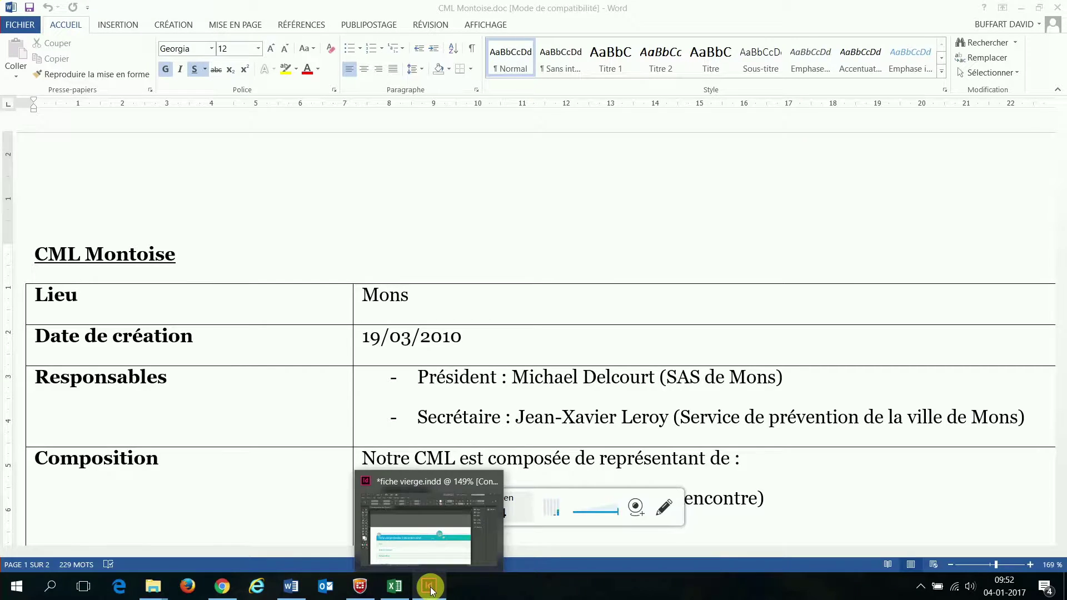
{"action": "left_click", "coordinate": [432, 589]}
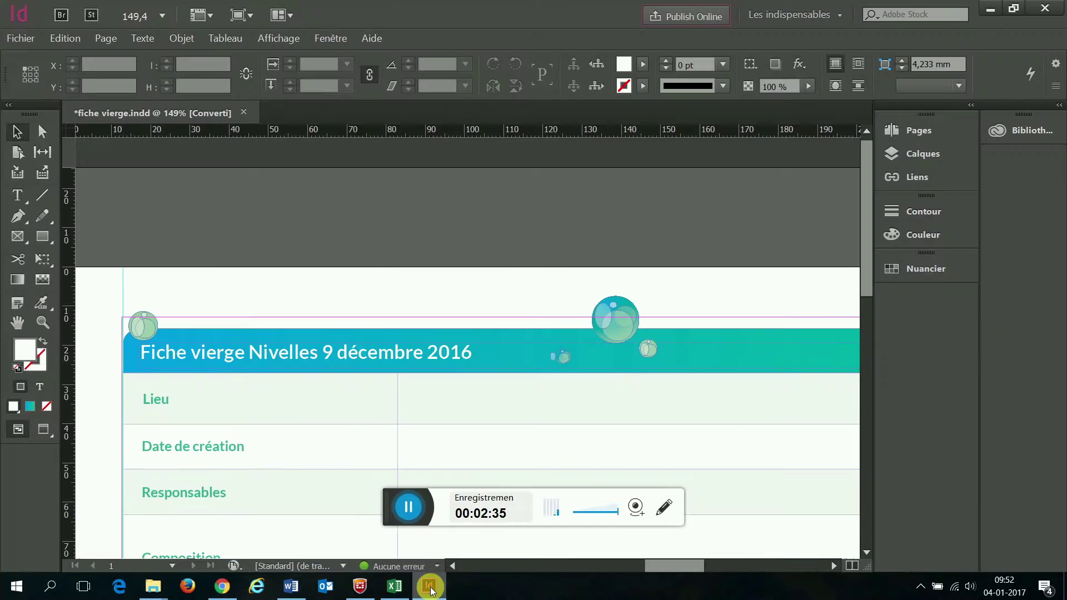
{"action": "left_click", "coordinate": [471, 354]}
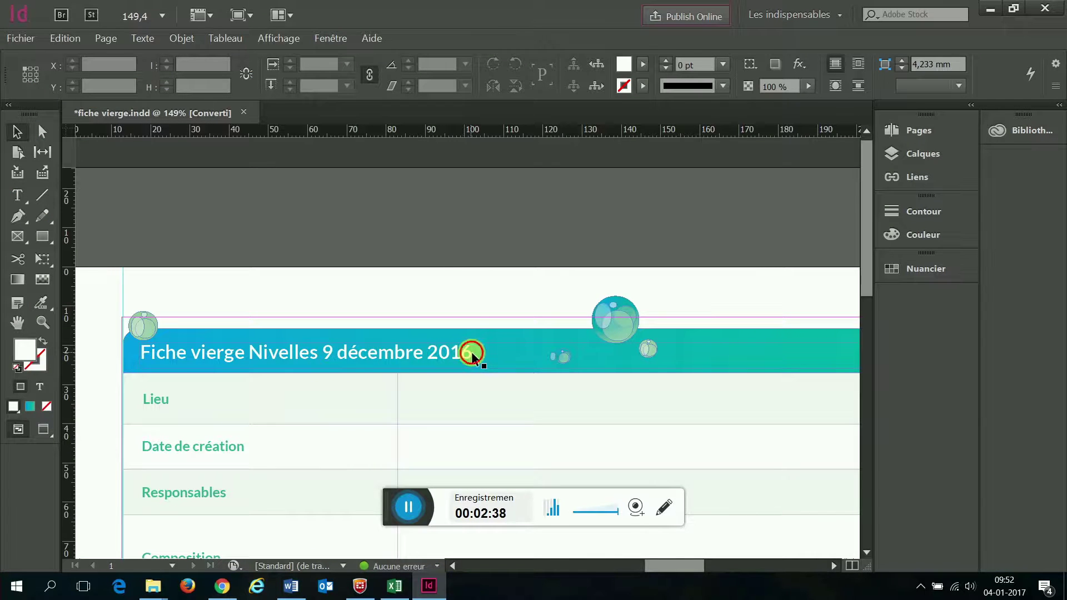
{"action": "double_click", "coordinate": [470, 354]}
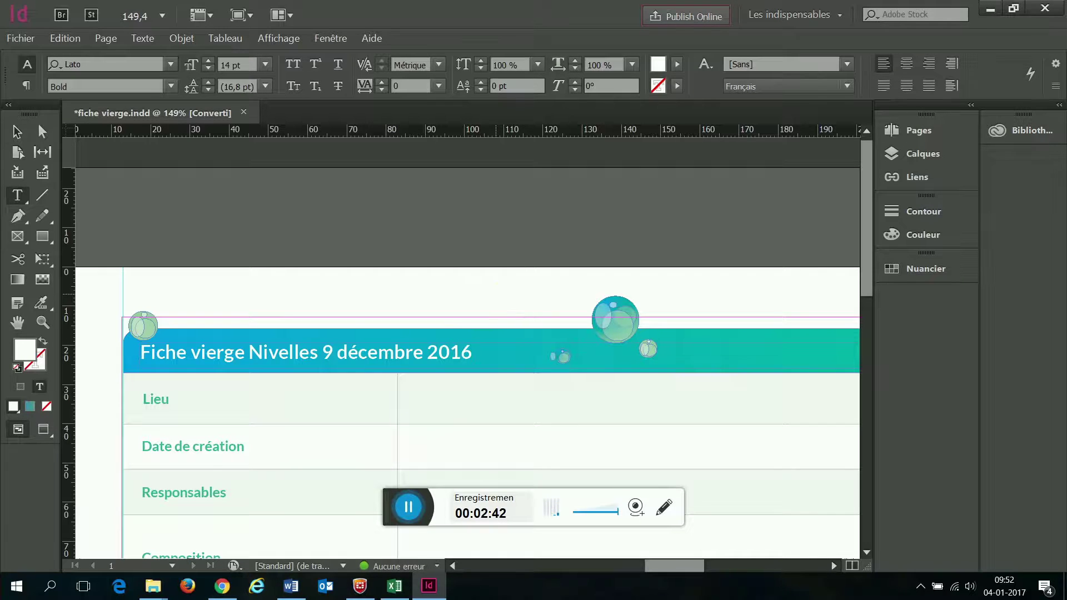
{"action": "key", "text": "BackSpace"}
{"action": "key", "text": "BackSpace"}
{"action": "key", "text": "BackSpace"}
{"action": "key", "text": "BackSpace"}
{"action": "key", "text": "BackSpace"}
{"action": "key", "text": "BackSpace"}
{"action": "key", "text": "BackSpace"}
{"action": "key", "text": "BackSpace"}
{"action": "key", "text": "BackSpace"}
{"action": "key", "text": "BackSpace"}
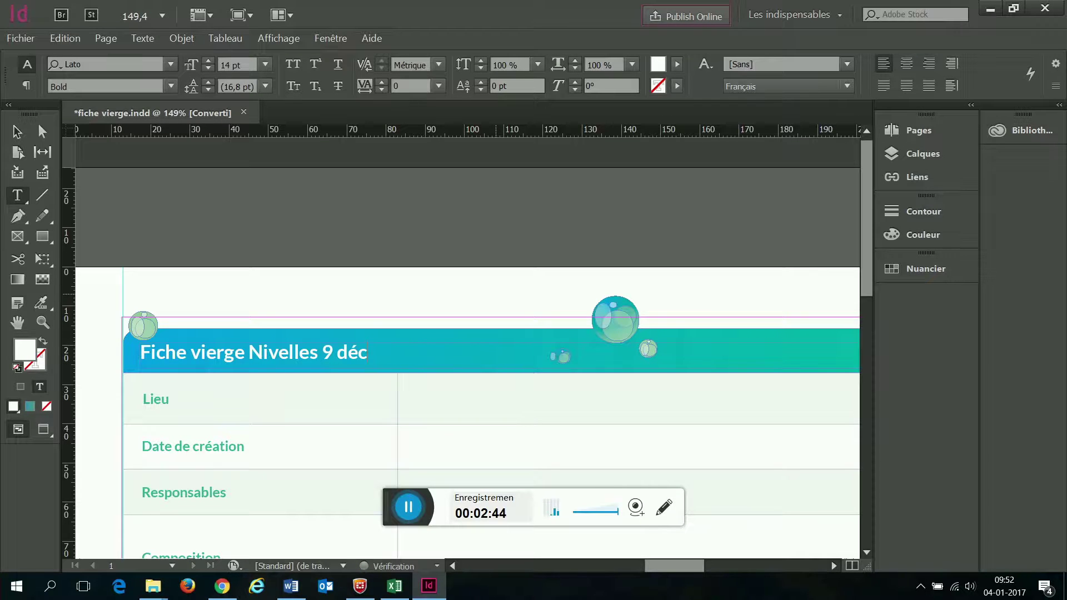
{"action": "key", "text": "BackSpace"}
{"action": "key", "text": "BackSpace"}
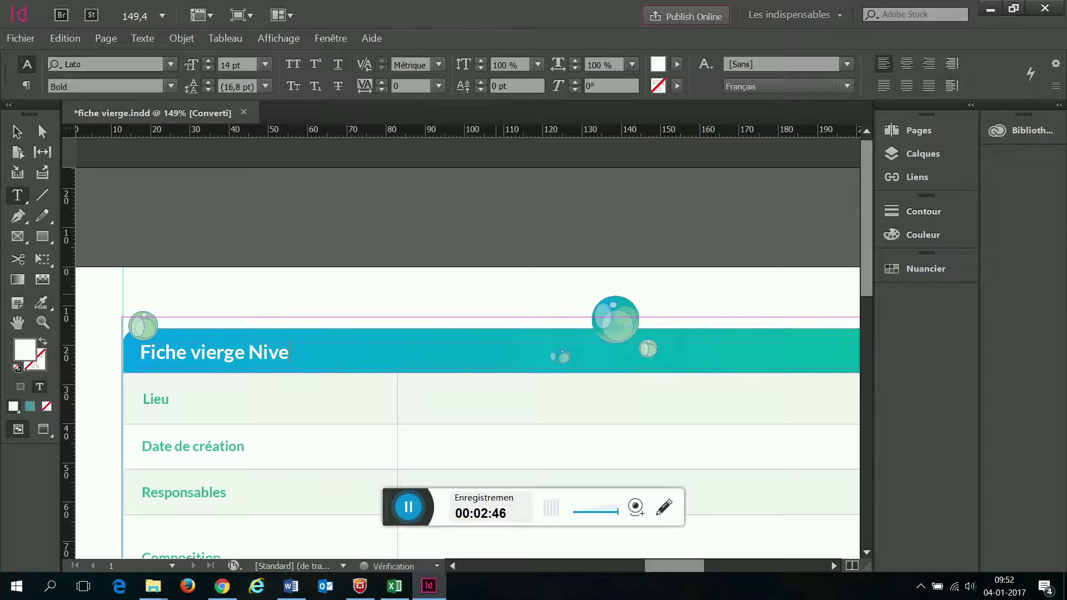
{"action": "key", "text": "BackSpace"}
{"action": "key", "text": "BackSpace"}
{"action": "key", "text": "BackSpace"}
{"action": "key", "text": "BackSpace"}
{"action": "key", "text": "BackSpace"}
{"action": "key", "text": "BackSpace"}
{"action": "key", "text": "BackSpace"}
{"action": "key", "text": "BackSpace"}
{"action": "key", "text": "BackSpace"}
{"action": "key", "text": "BackSpace"}
{"action": "key", "text": "BackSpace"}
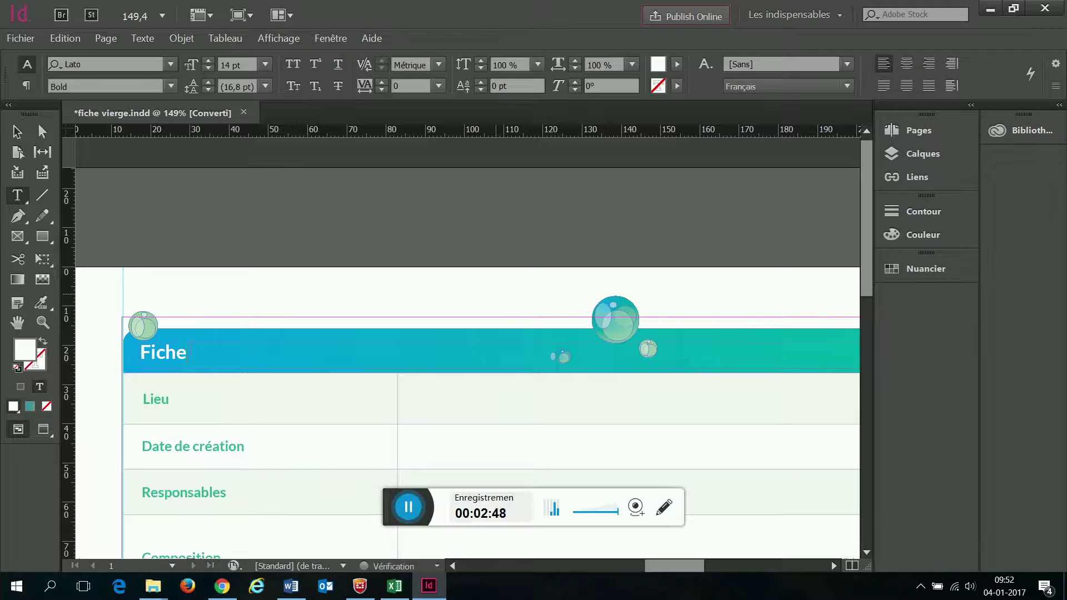
{"action": "key", "text": "BackSpace"}
{"action": "key", "text": "BackSpace"}
{"action": "key", "text": "BackSpace"}
{"action": "key", "text": "BackSpace"}
{"action": "key", "text": "BackSpace"}
{"action": "type", "text": "C"}
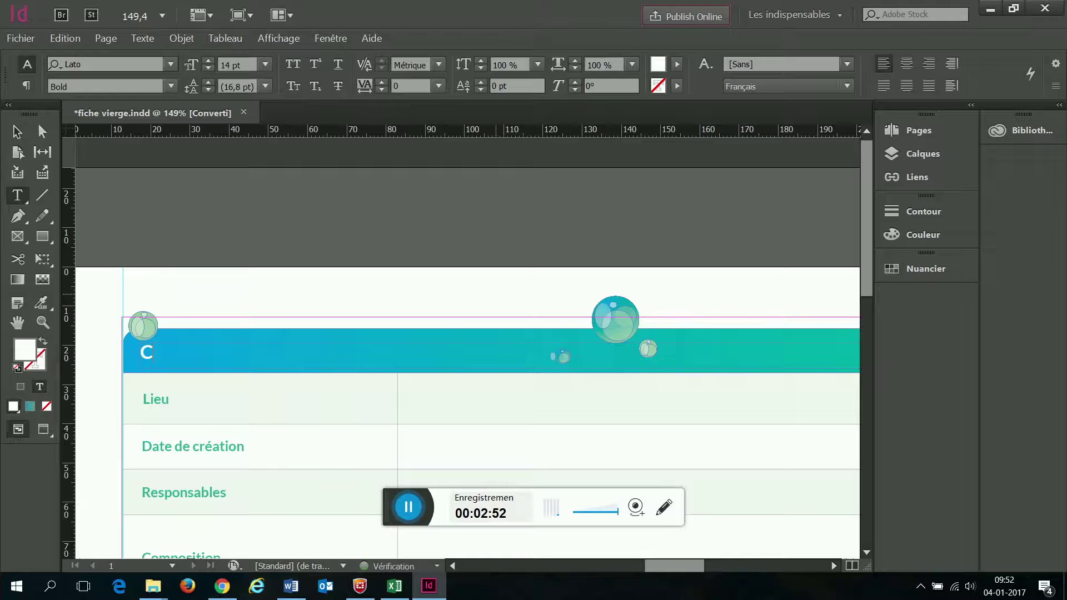
{"action": "type", "text": "ML montoise"}
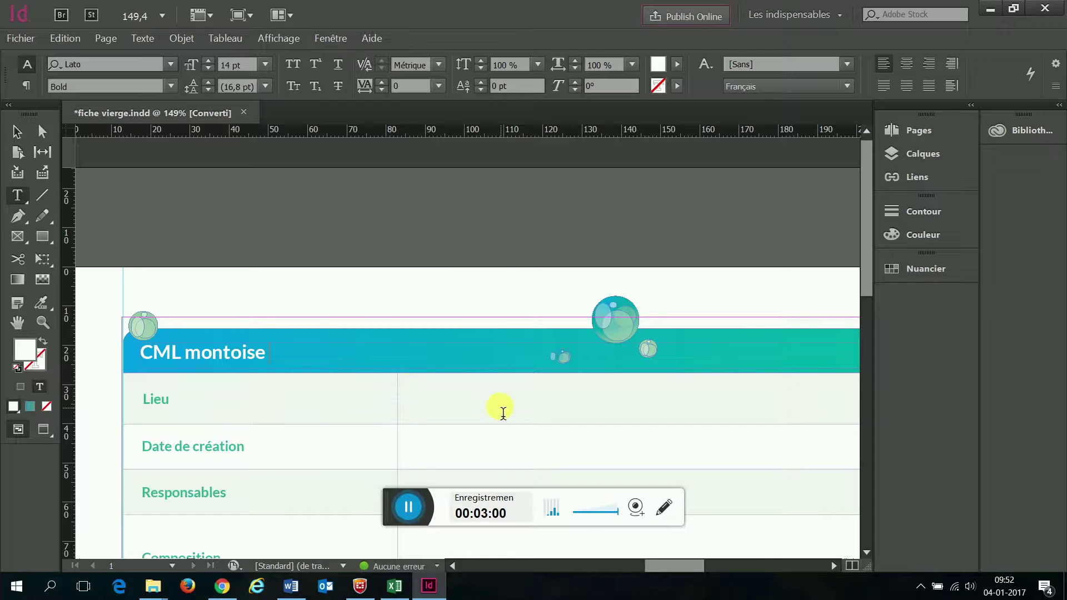
Step: Copy "Mons" from the Lieu row of the Word document into the Lieu cell of the InDesign sheet
{"action": "left_click", "coordinate": [502, 410]}
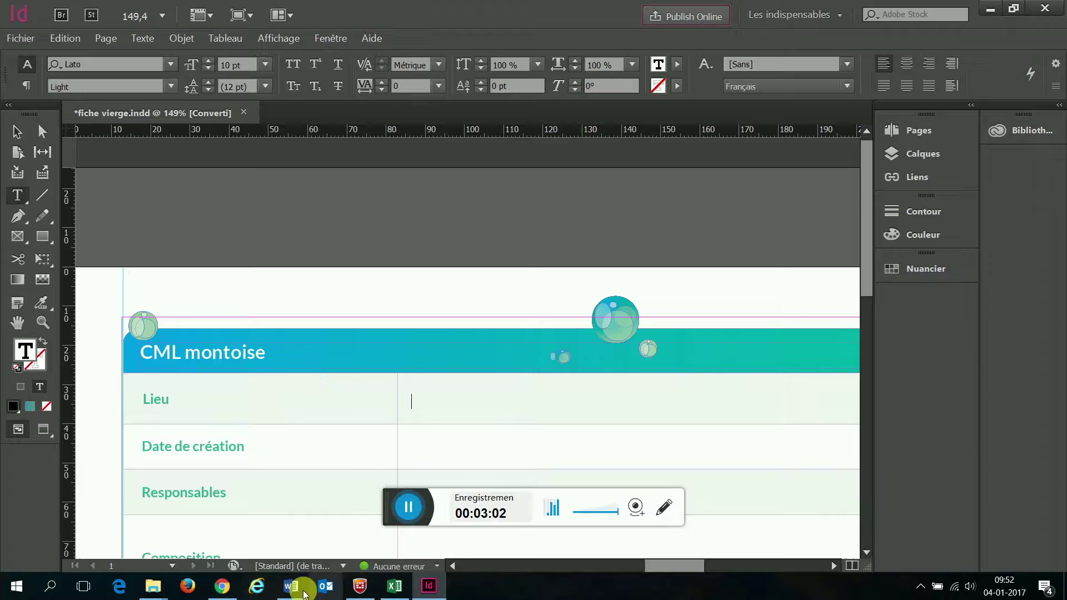
{"action": "left_click", "coordinate": [295, 588]}
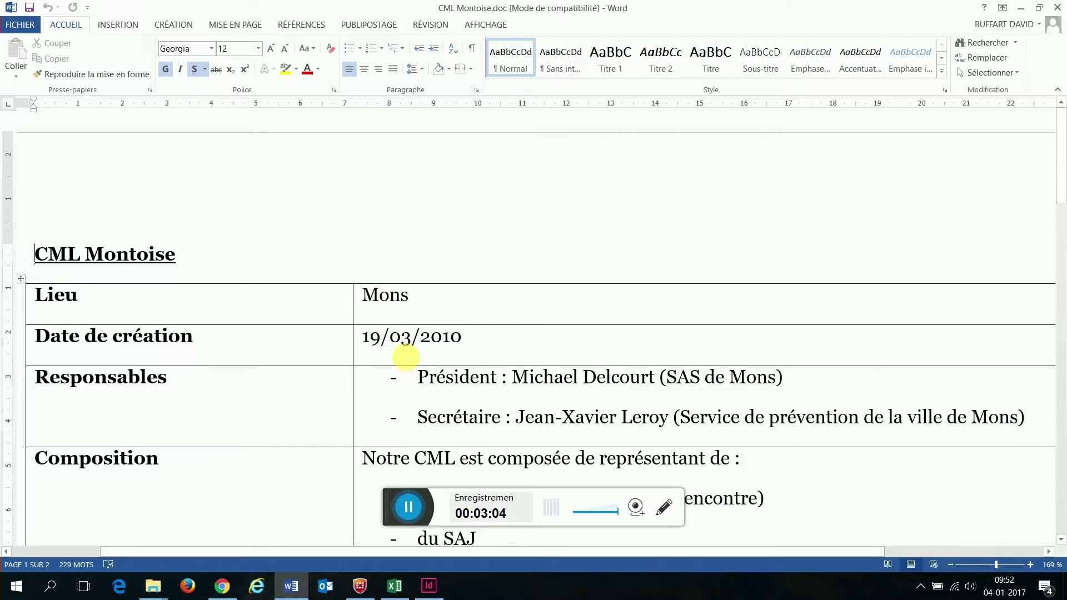
{"action": "left_click_drag", "start_coordinate": [362, 295], "coordinate": [407, 301]}
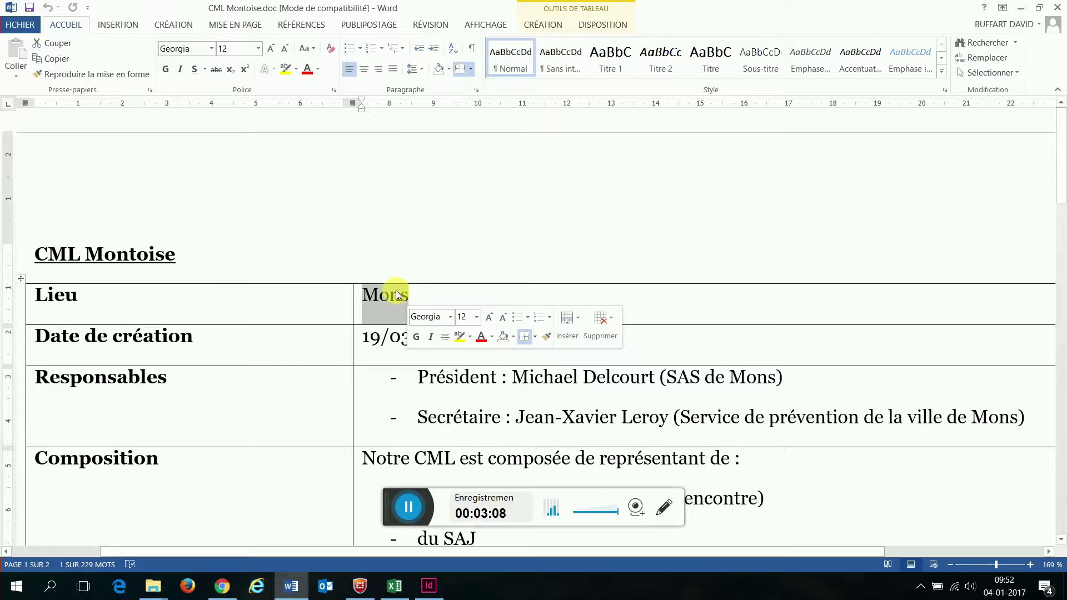
{"action": "key", "text": "ctrl+c"}
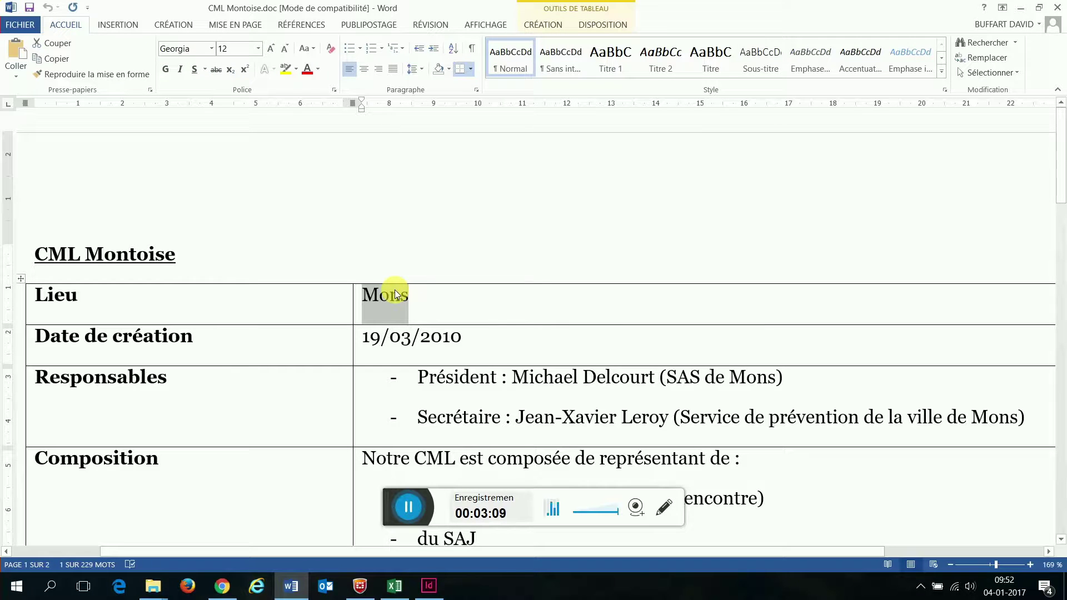
{"action": "left_click", "coordinate": [429, 586]}
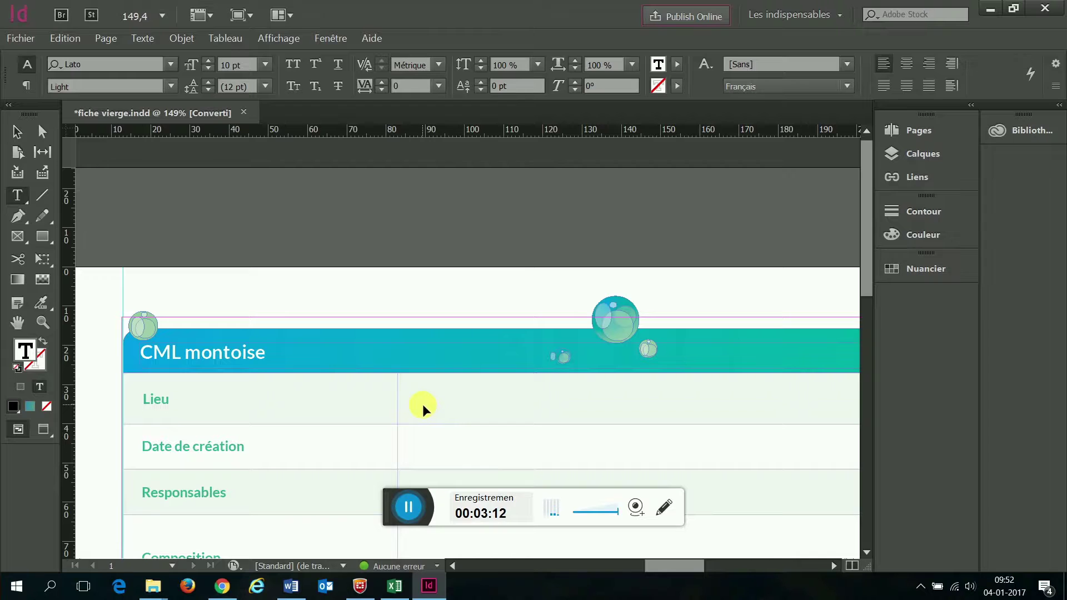
{"action": "key", "text": "ctrl+v"}
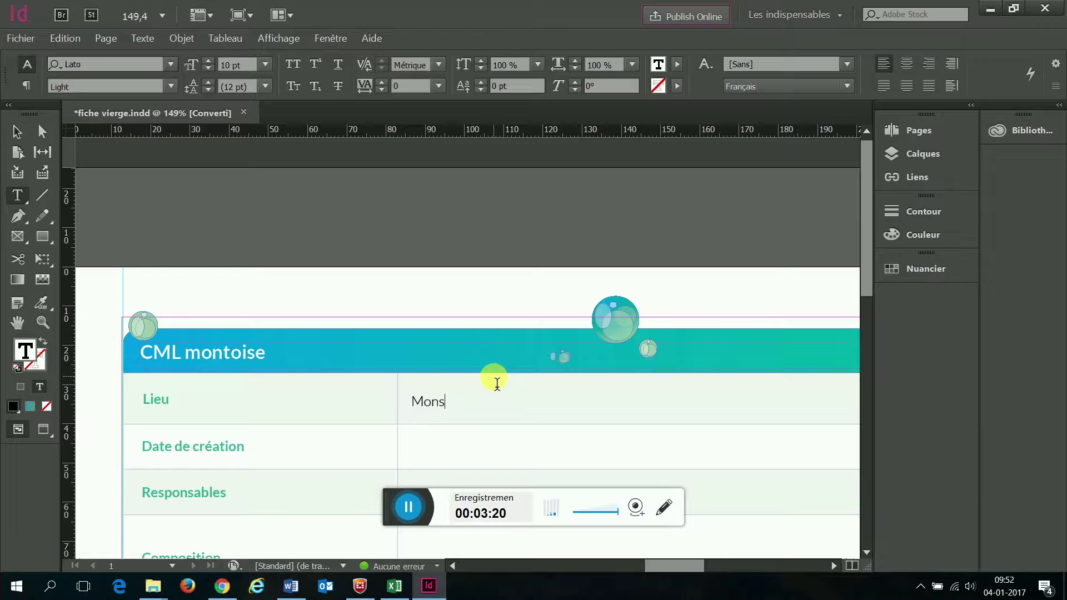
{"action": "double_click", "coordinate": [424, 401]}
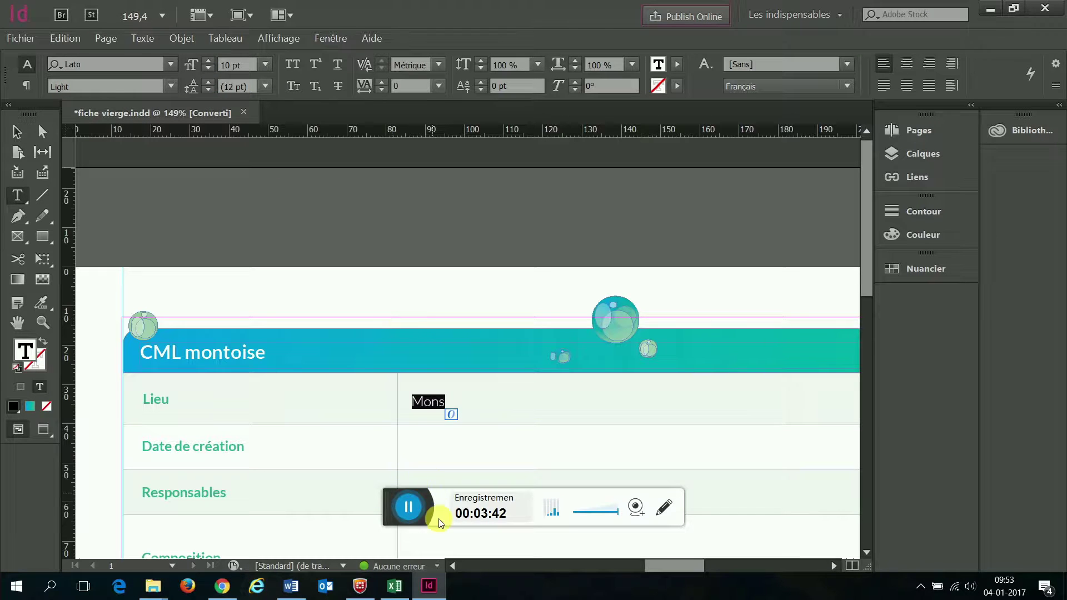
Step: Copy the date 19/03/2010 from the Word table into the Date de création cell of the InDesign sheet
{"action": "left_click", "coordinate": [419, 445]}
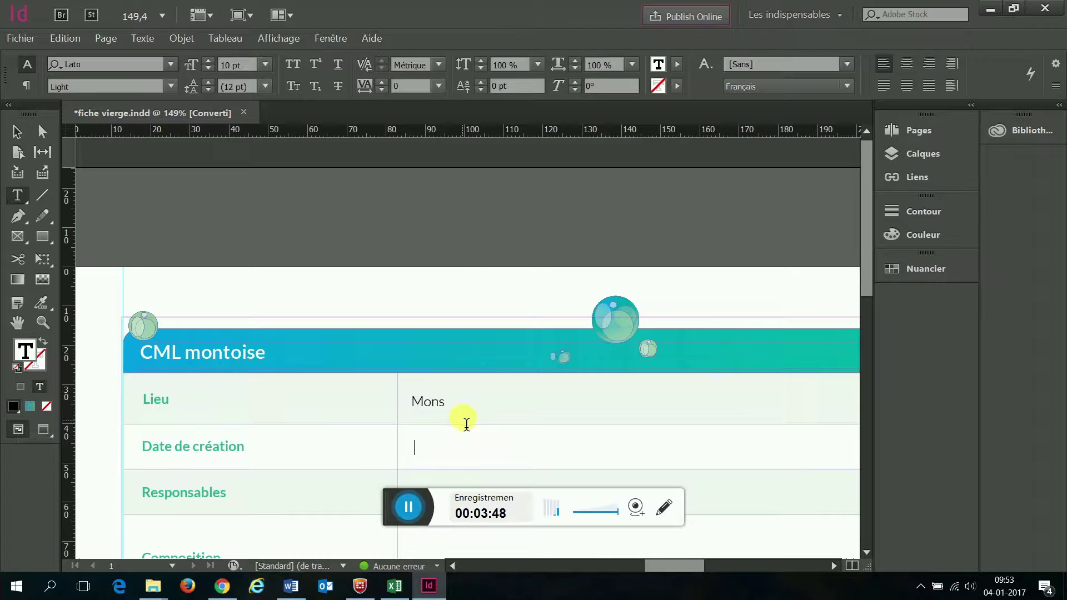
{"action": "scroll", "coordinate": [466, 424], "scroll_direction": "down", "scroll_amount": 4}
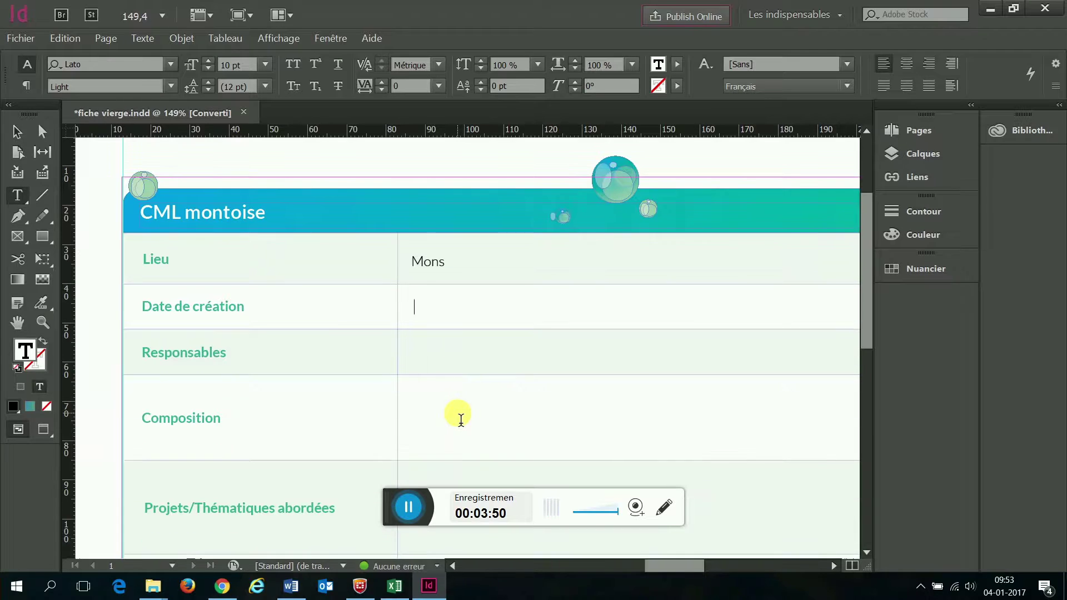
{"action": "left_click", "coordinate": [292, 587]}
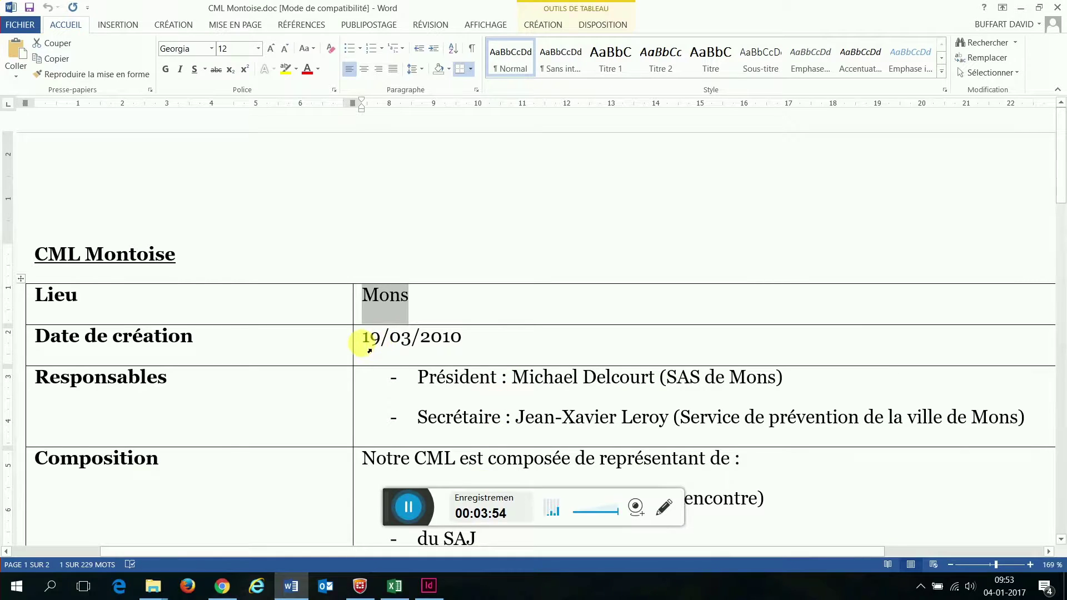
{"action": "left_click_drag", "start_coordinate": [370, 340], "coordinate": [450, 349]}
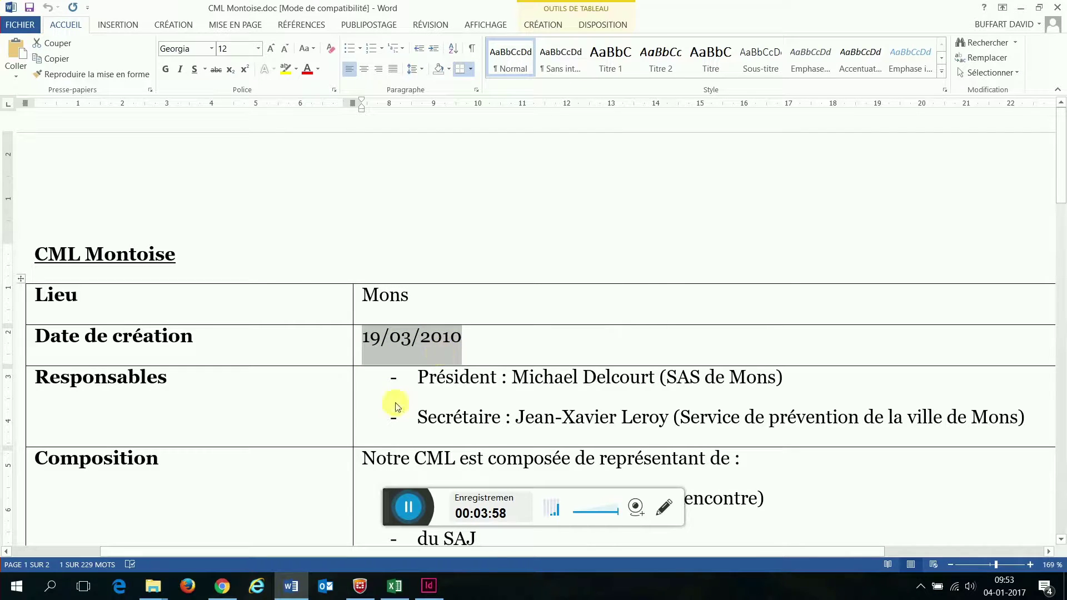
{"action": "left_click", "coordinate": [425, 590]}
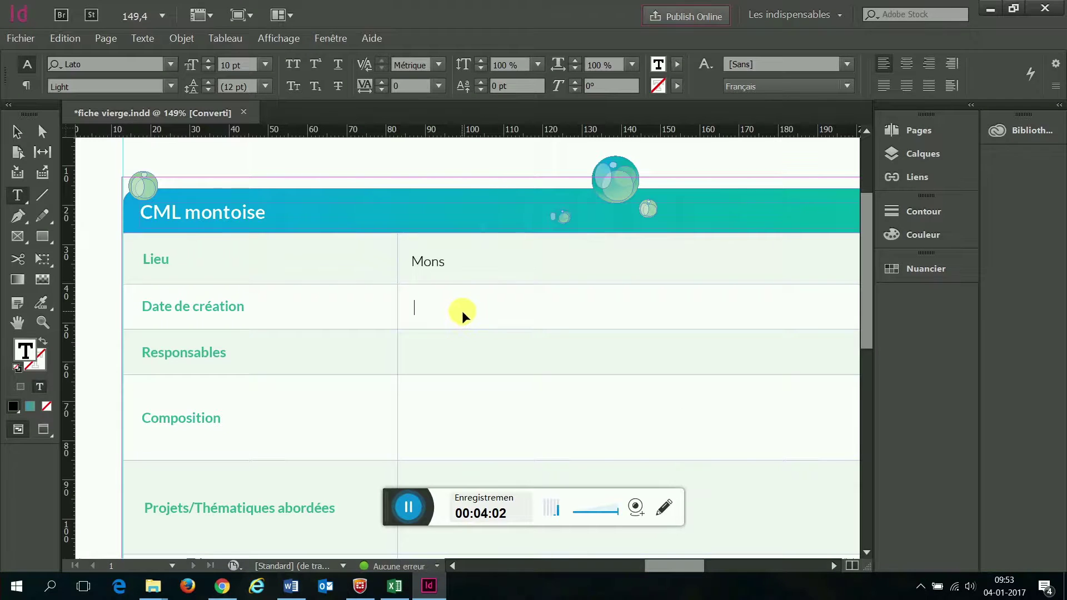
{"action": "key", "text": "ctrl+v"}
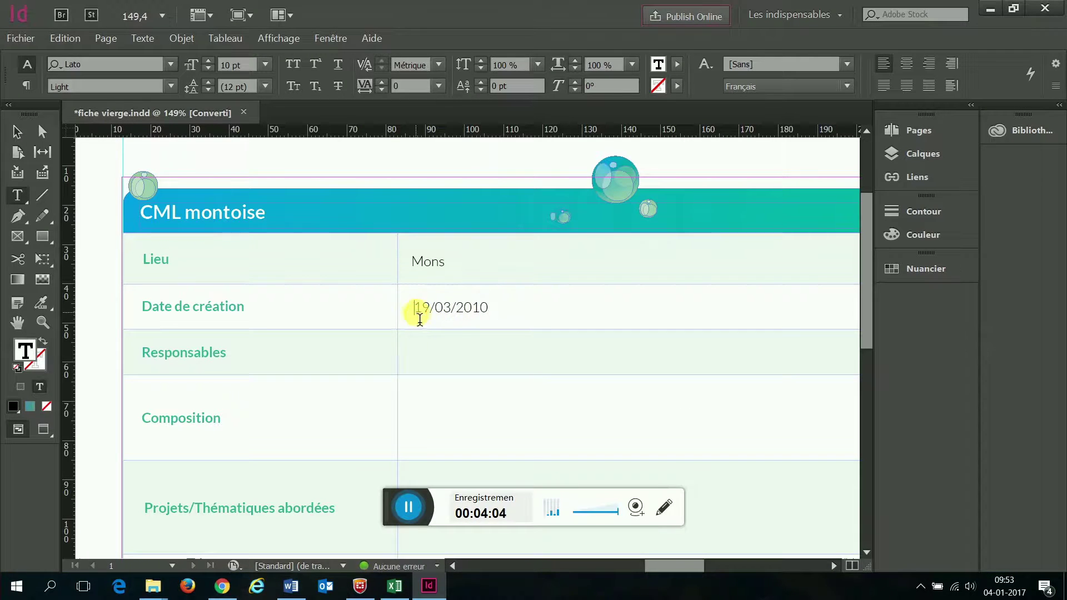
{"action": "left_click_drag", "start_coordinate": [416, 309], "coordinate": [489, 314]}
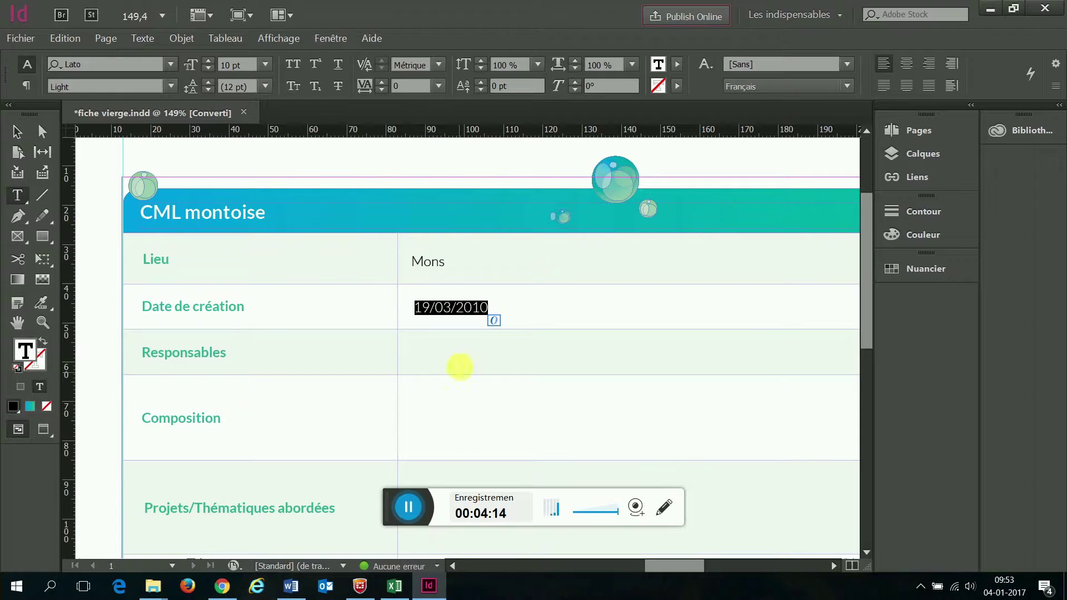
Step: Copy the president and secretary entries from the Word table into the Responsables cell of the InDesign sheet
{"action": "left_click", "coordinate": [463, 365]}
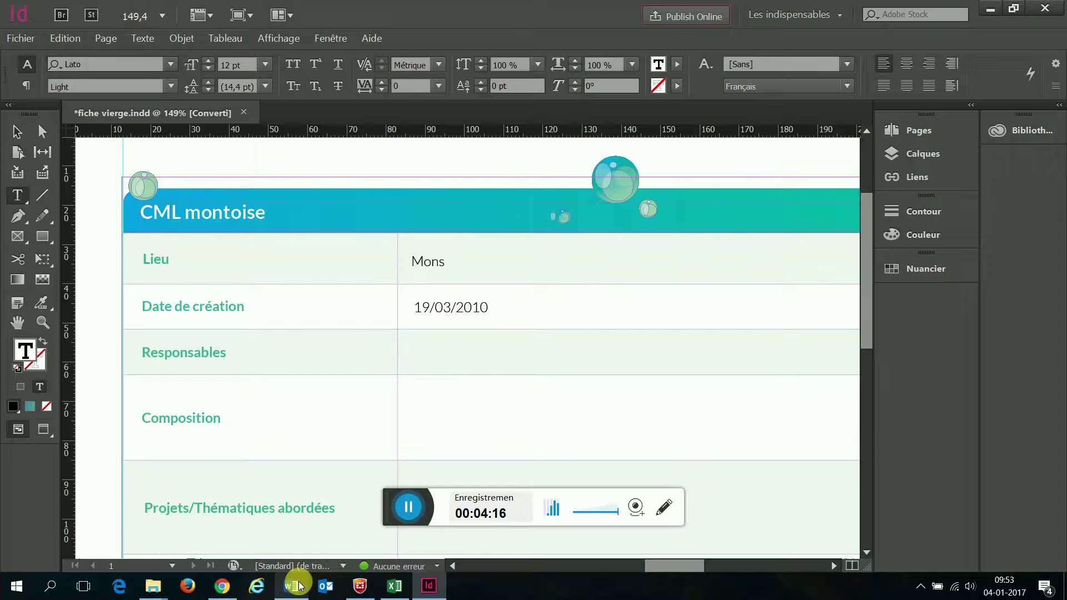
{"action": "left_click", "coordinate": [288, 578]}
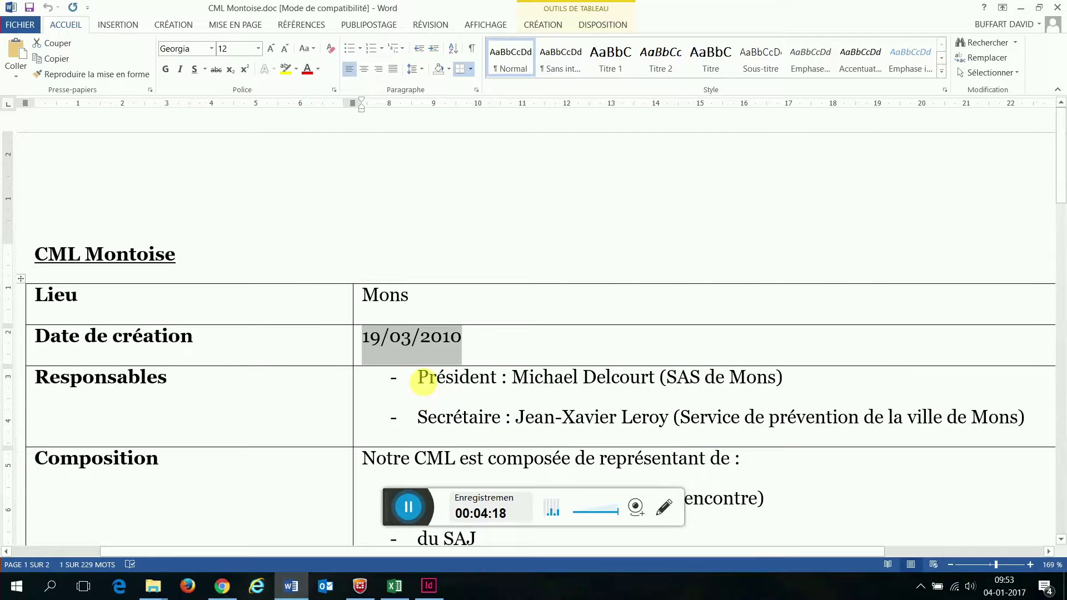
{"action": "left_click_drag", "start_coordinate": [419, 379], "coordinate": [1025, 420]}
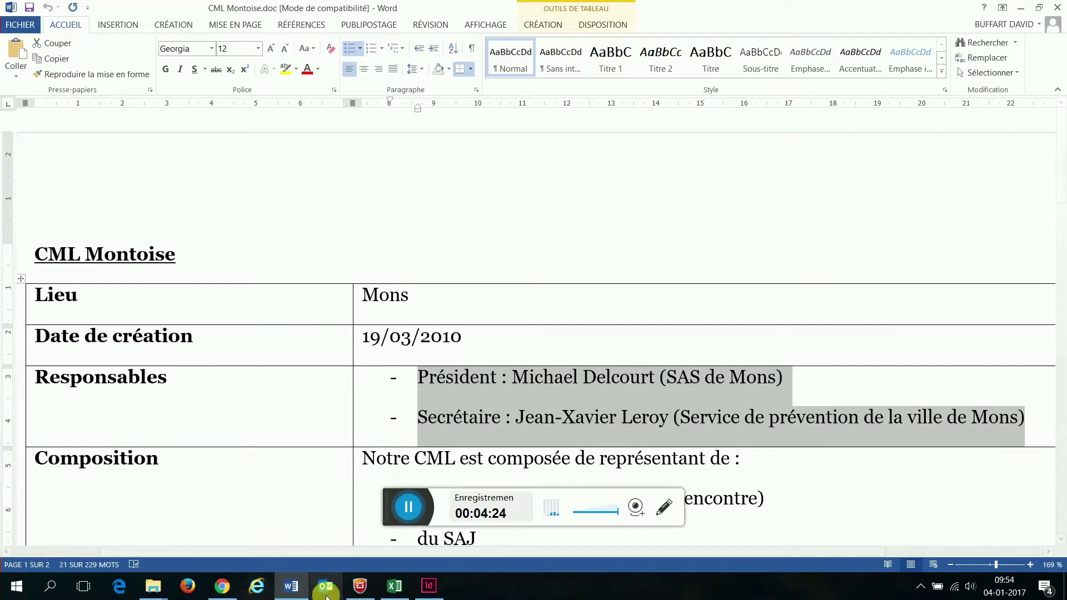
{"action": "left_click", "coordinate": [428, 586]}
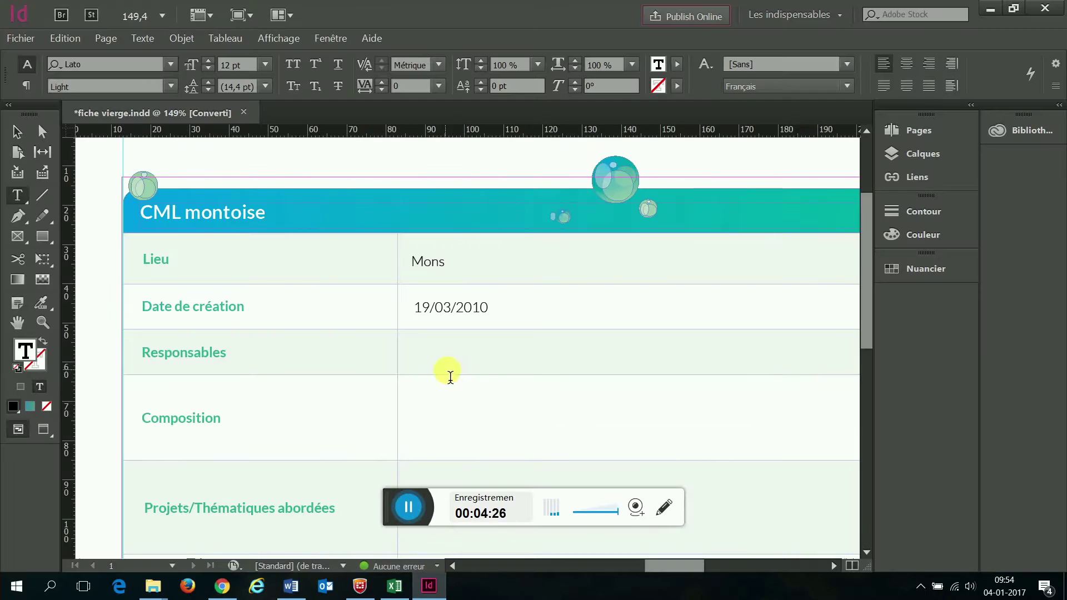
{"action": "key", "text": "ctrl+v"}
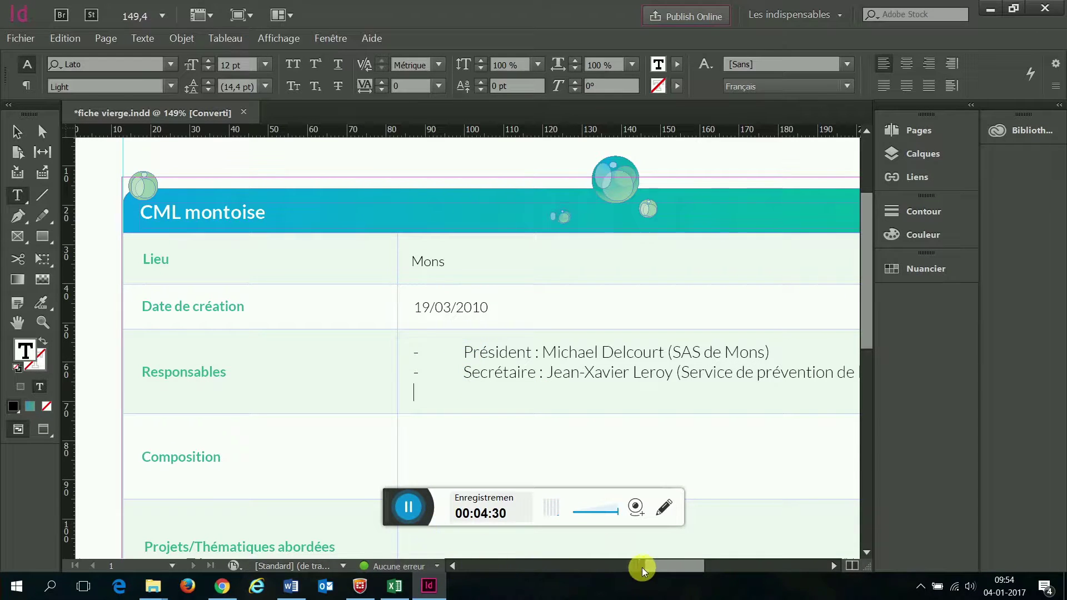
Step: View the sheet at 100% and remove the empty last line from the Responsables cell
{"action": "left_click", "coordinate": [164, 17]}
{"action": "left_click", "coordinate": [144, 99]}
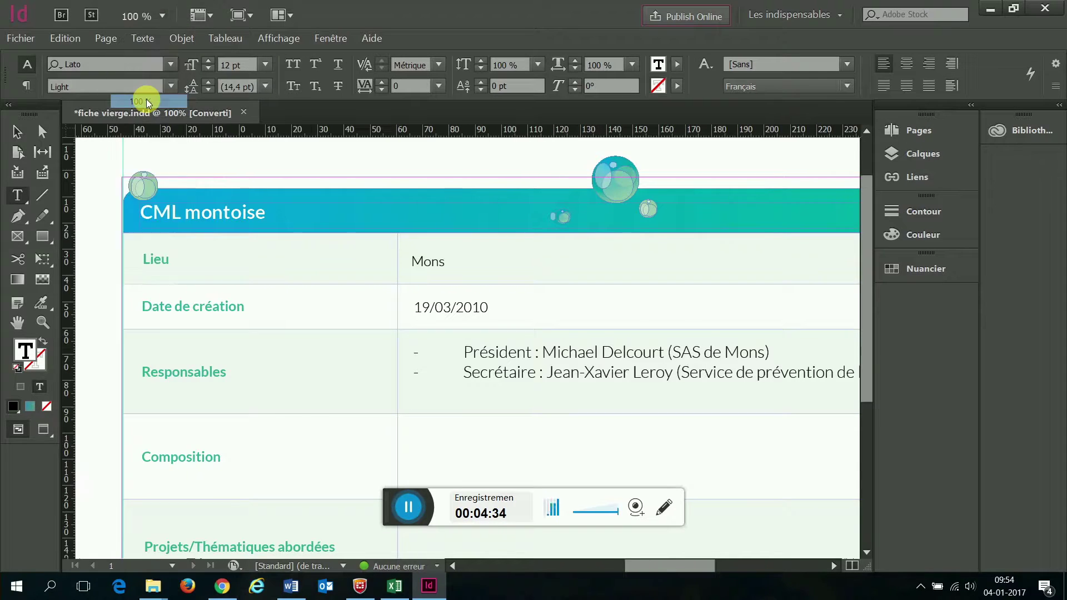
{"action": "left_click_drag", "start_coordinate": [625, 565], "coordinate": [657, 565]}
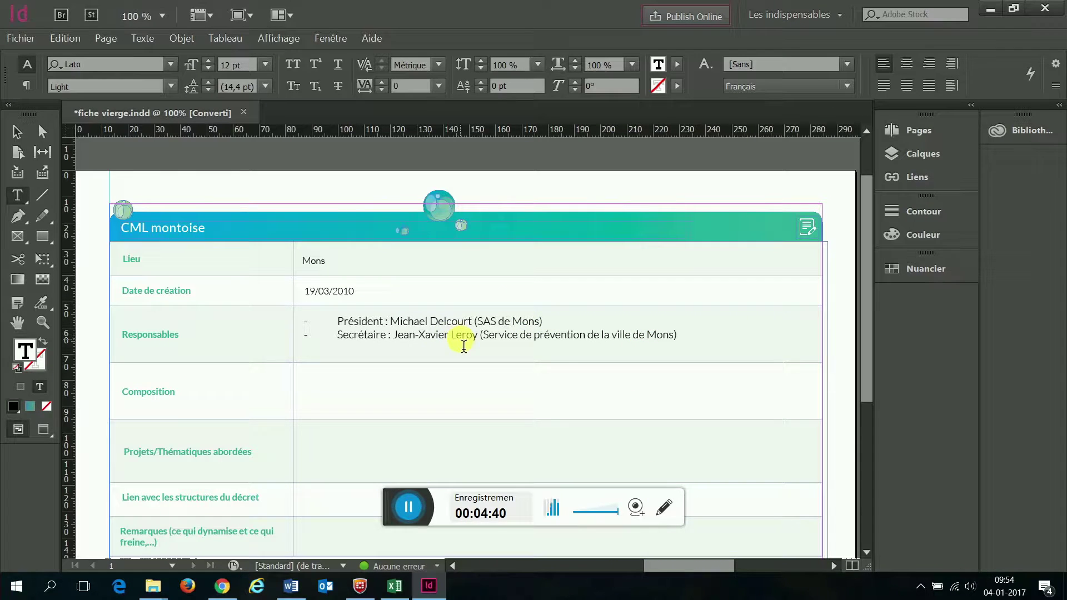
{"action": "key", "text": "BackSpace"}
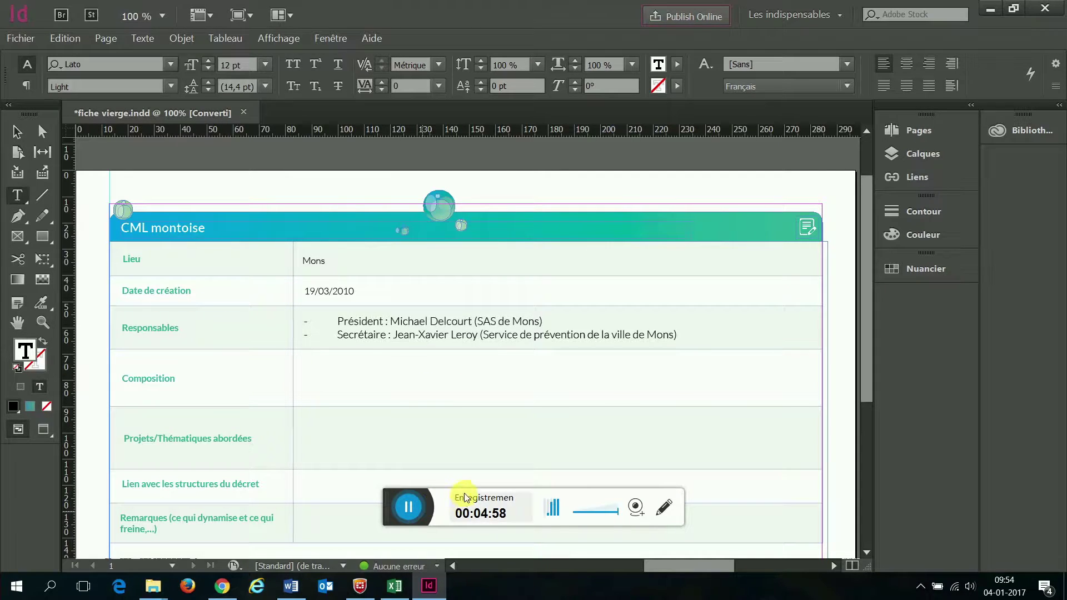
Step: Paste the Word document's list of CML representatives into the Composition cell
{"action": "left_click", "coordinate": [406, 508]}
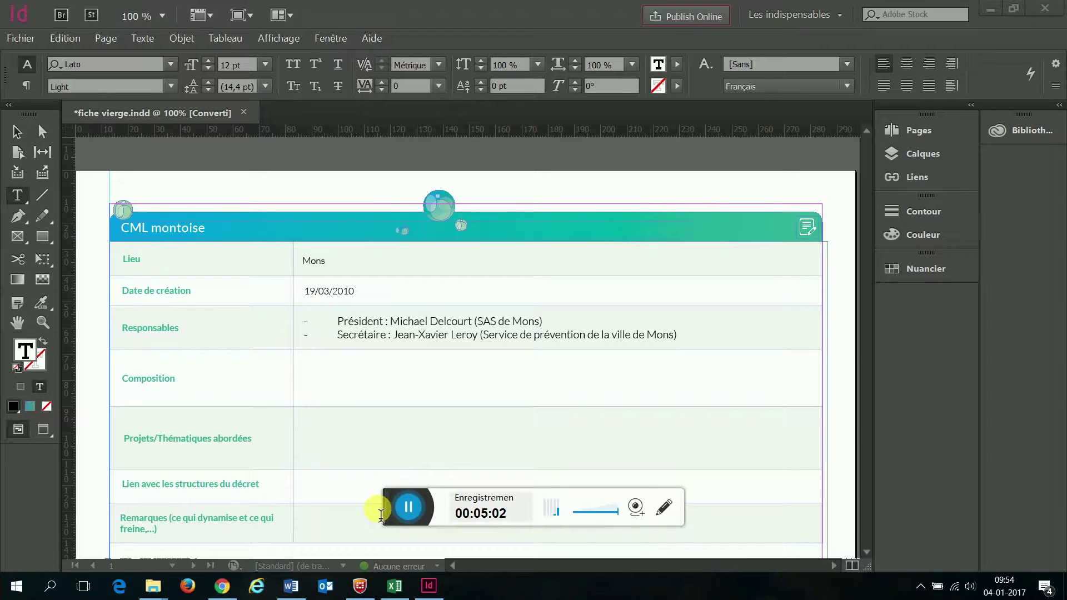
{"action": "left_click", "coordinate": [382, 384]}
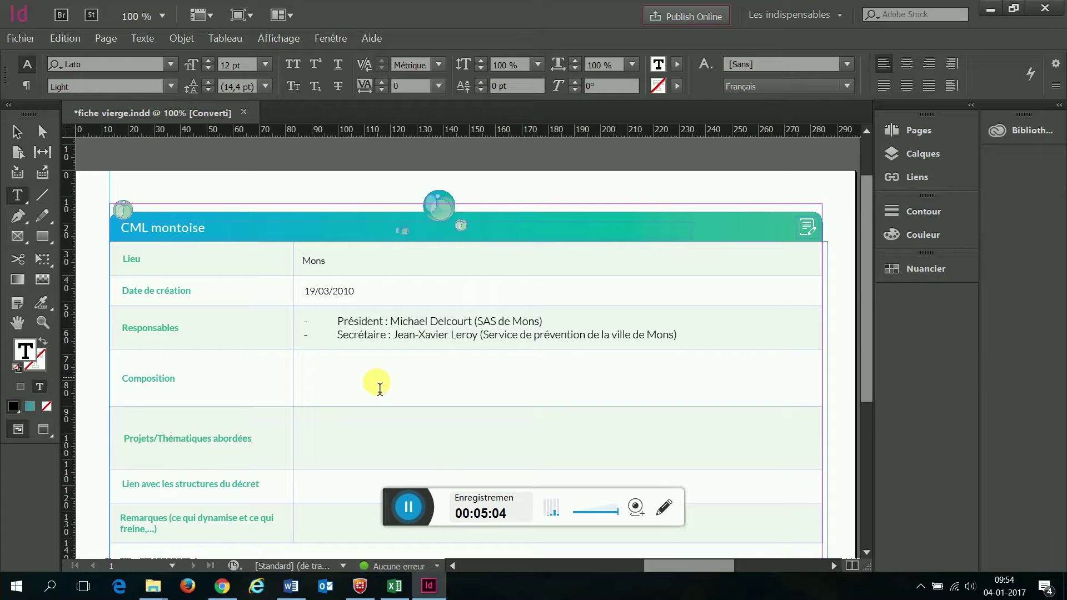
{"action": "key", "text": "ctrl+v"}
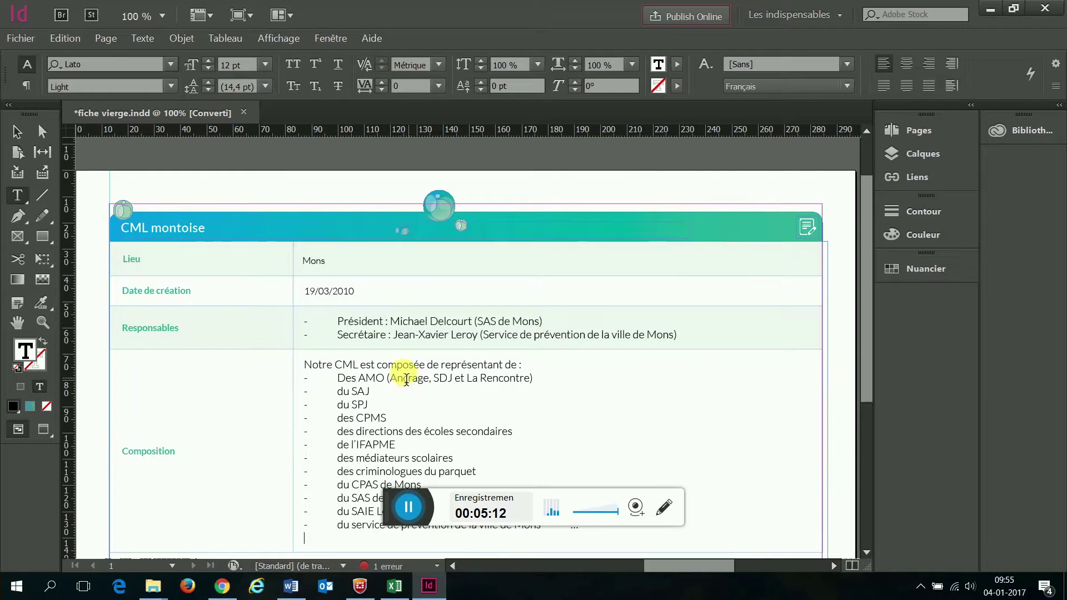
{"action": "left_click", "coordinate": [345, 386]}
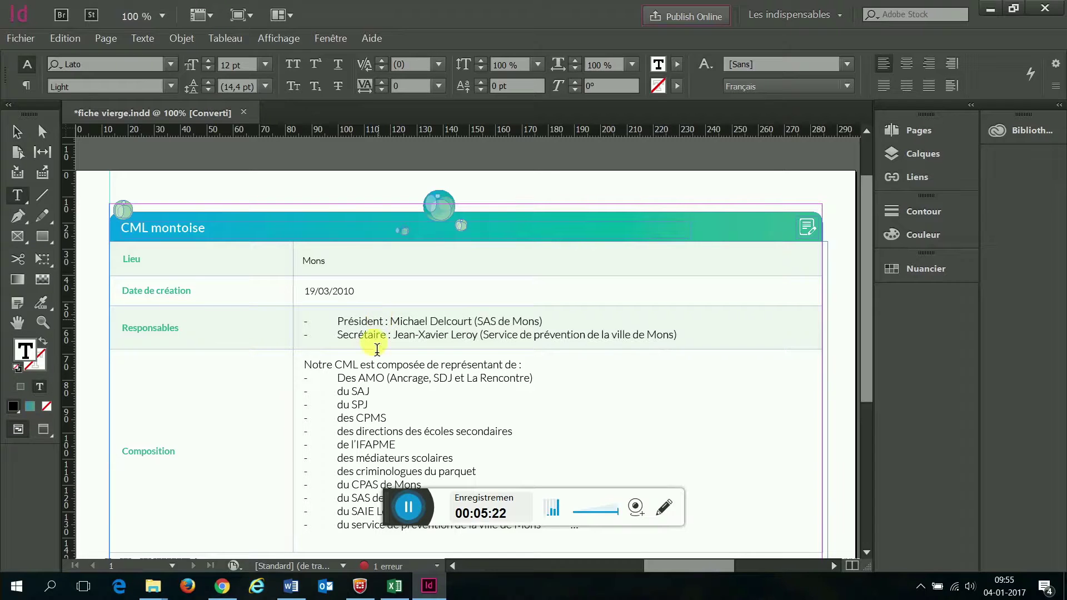
Step: Remove the empty line below the running text in the Composition cell
{"action": "left_click", "coordinate": [410, 506]}
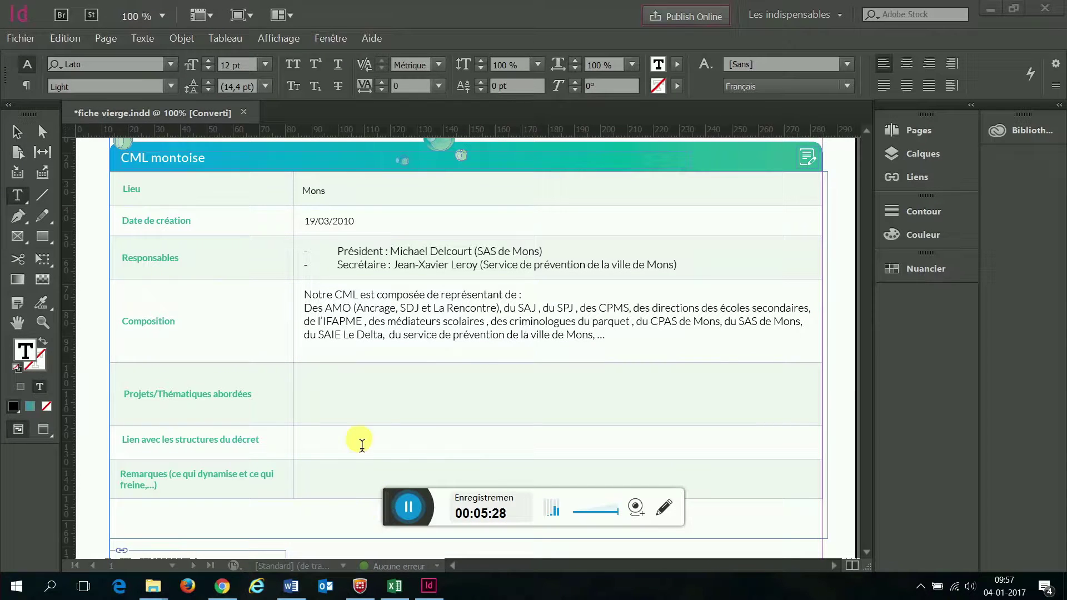
{"action": "left_click", "coordinate": [324, 362]}
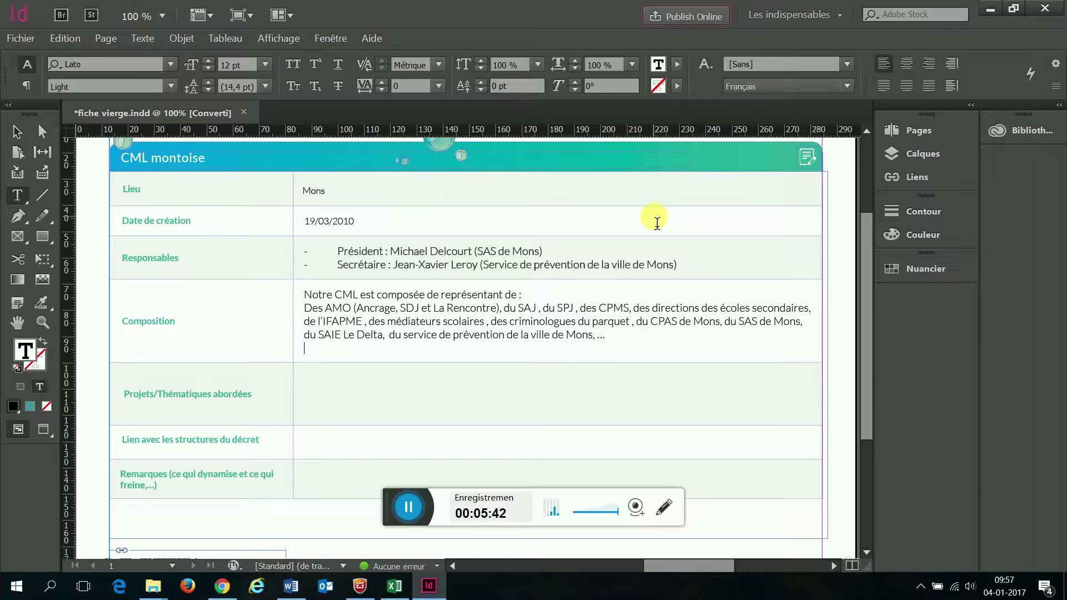
{"action": "key", "text": "BackSpace"}
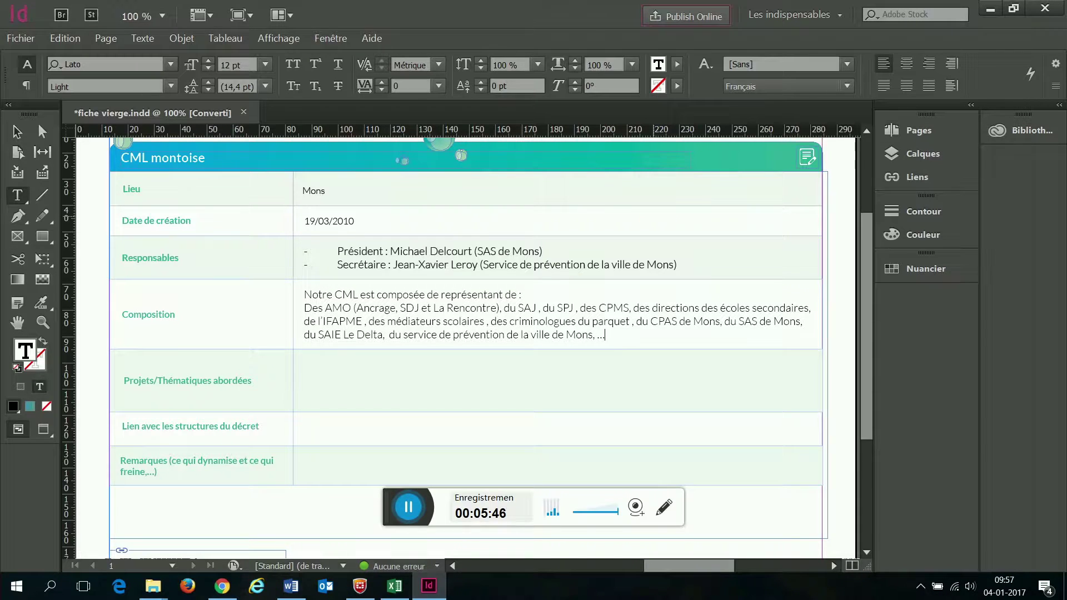
{"action": "key", "text": "Return"}
{"action": "key", "text": "BackSpace"}
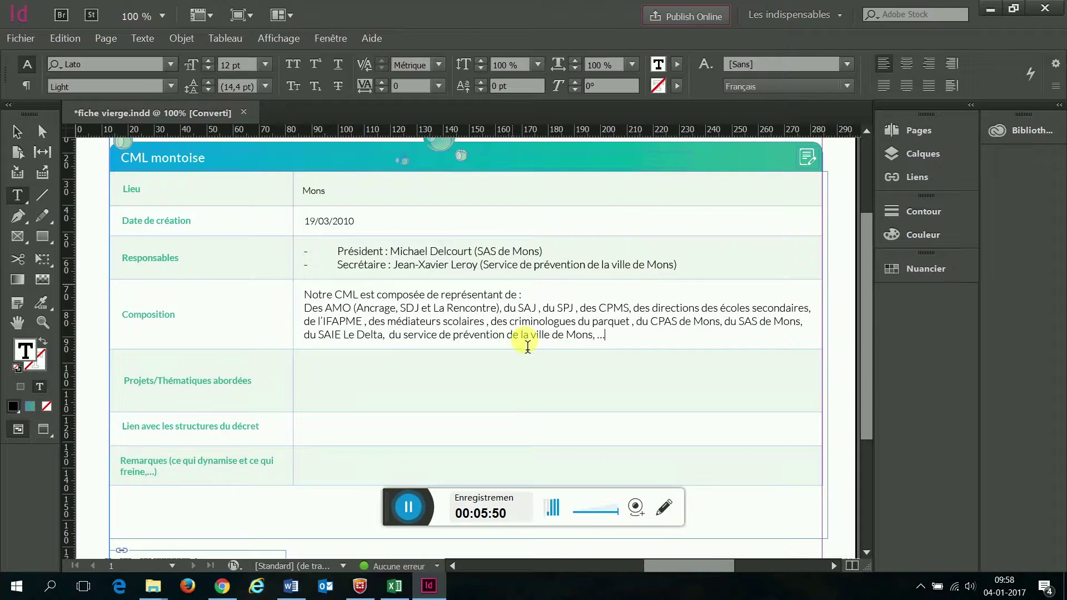
{"action": "left_click", "coordinate": [555, 367]}
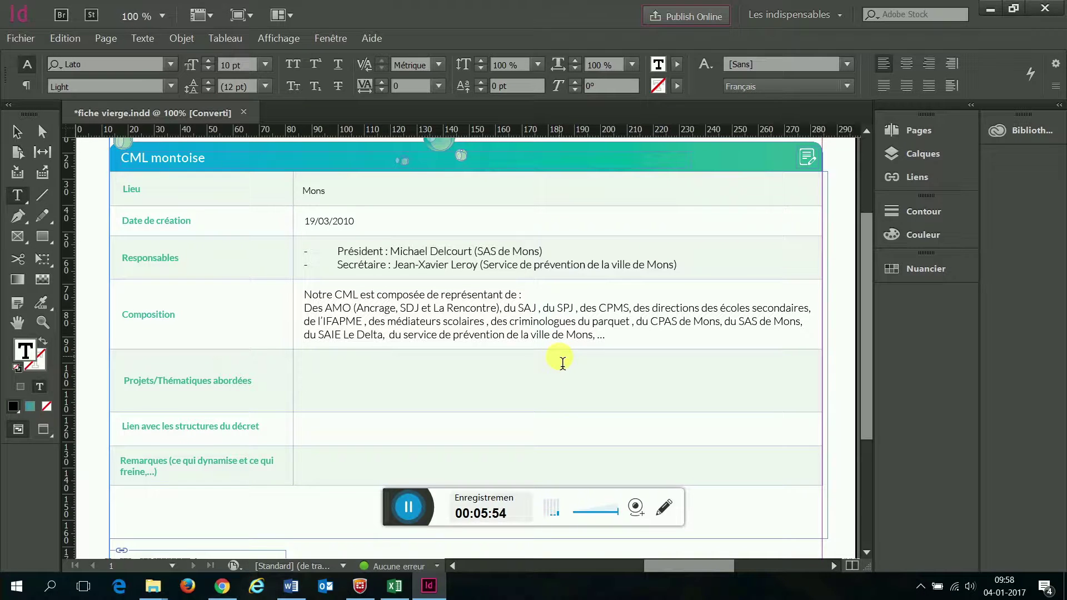
{"action": "scroll", "coordinate": [562, 362], "scroll_direction": "down", "scroll_amount": 2}
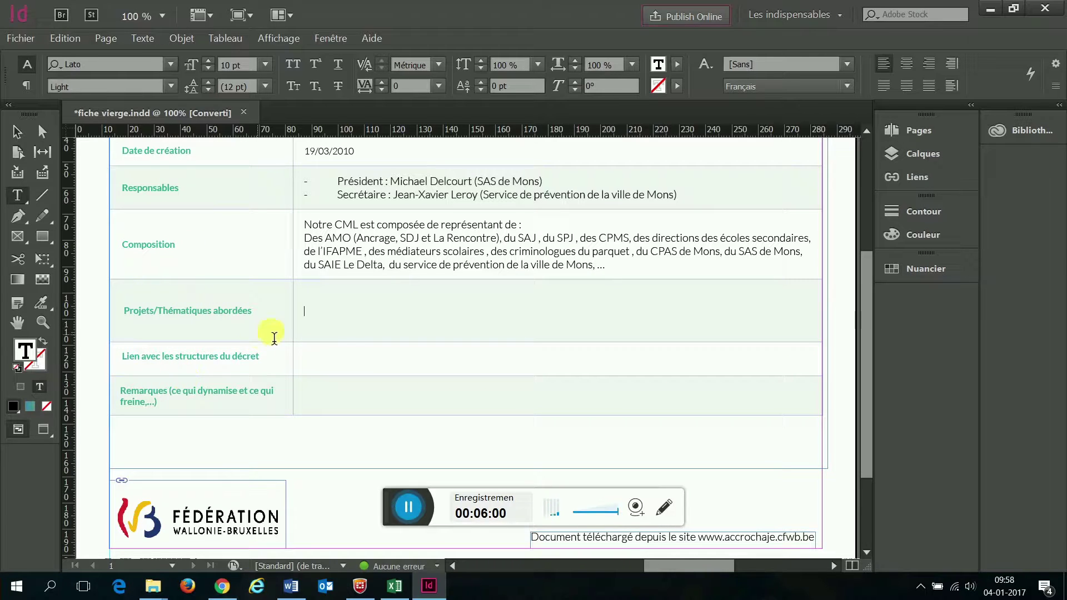
{"action": "left_click", "coordinate": [335, 323]}
{"action": "left_click", "coordinate": [408, 507]}
{"action": "left_click", "coordinate": [409, 507]}
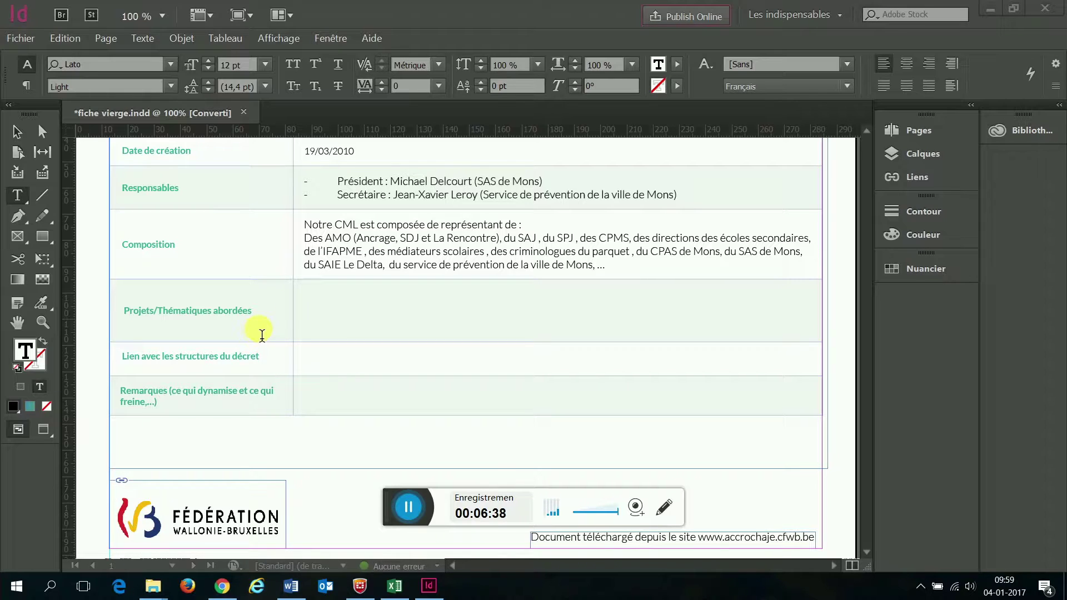
Step: Check the fill colour of the Projets/Thématiques abordées table row
{"action": "left_click_drag", "start_coordinate": [261, 329], "coordinate": [305, 326]}
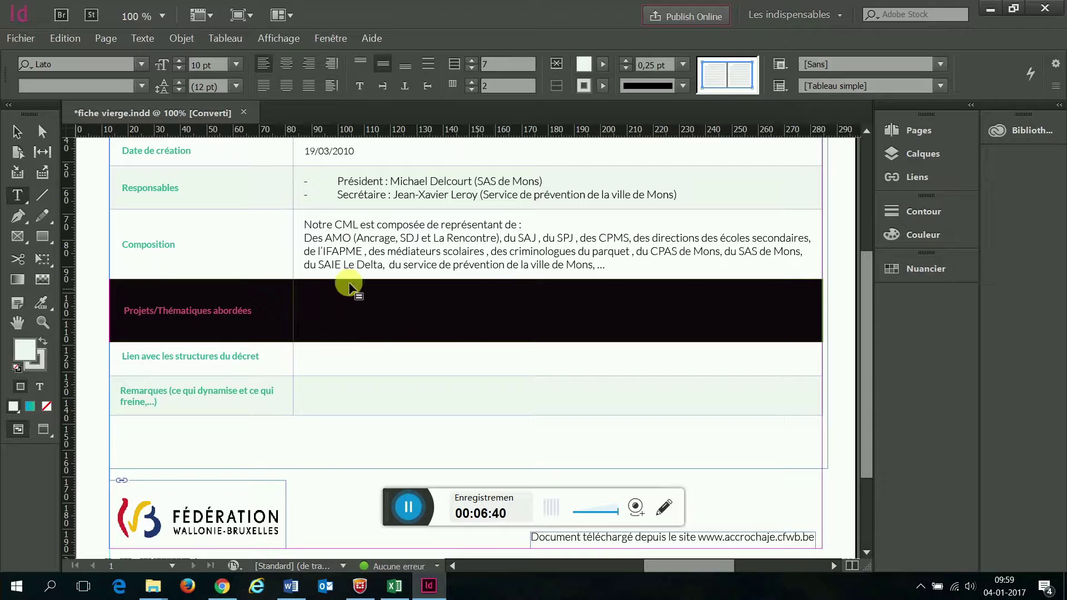
{"action": "left_click", "coordinate": [901, 236]}
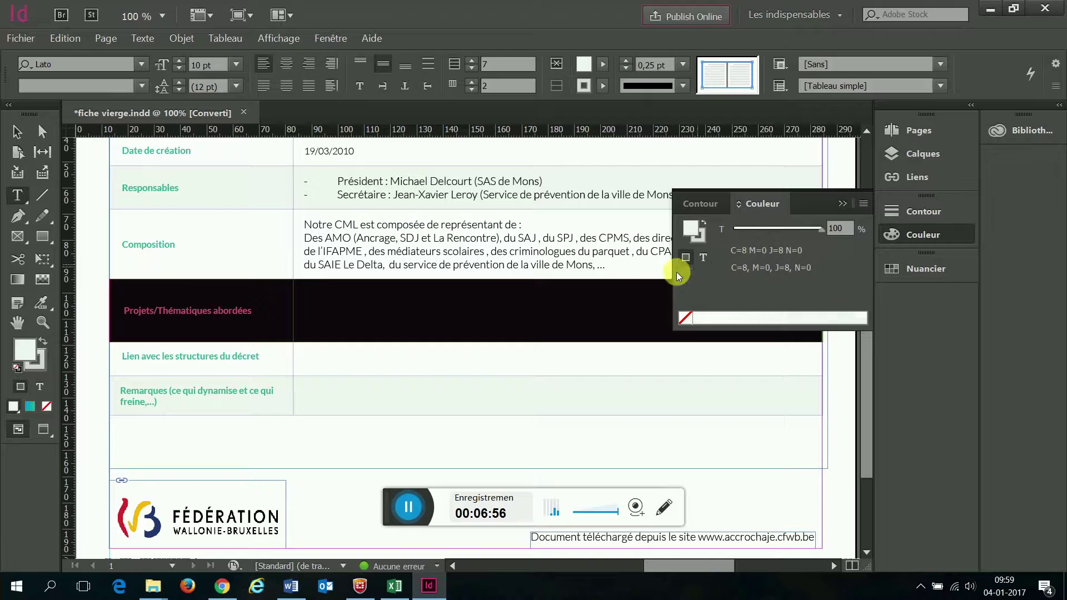
{"action": "left_click", "coordinate": [640, 303]}
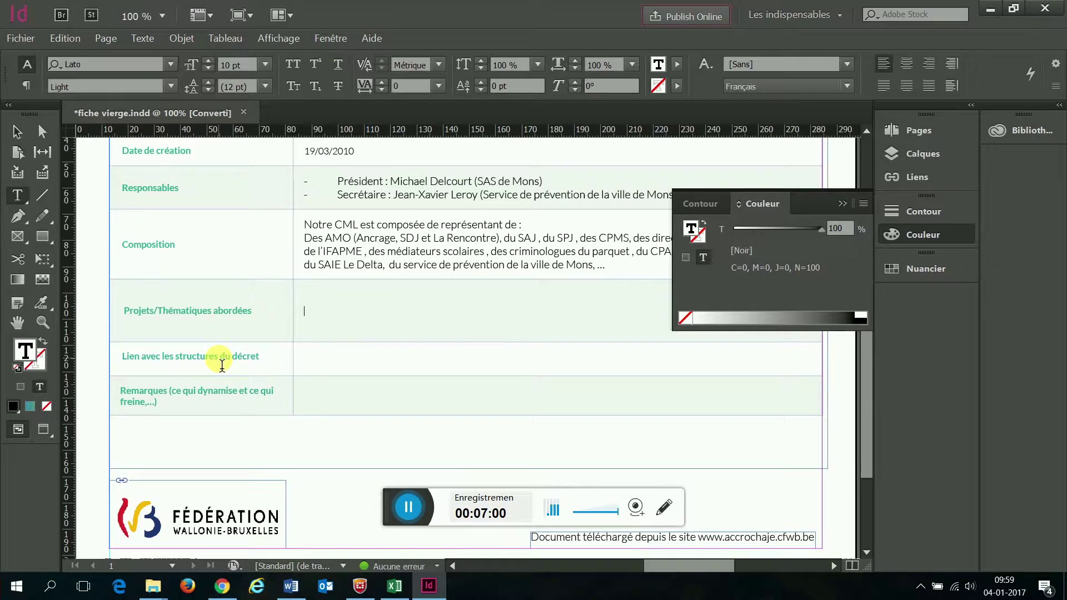
Step: Fill the Lien avec les structures du décret row with 8% cyan and 8% yellow
{"action": "left_click_drag", "start_coordinate": [222, 366], "coordinate": [361, 357]}
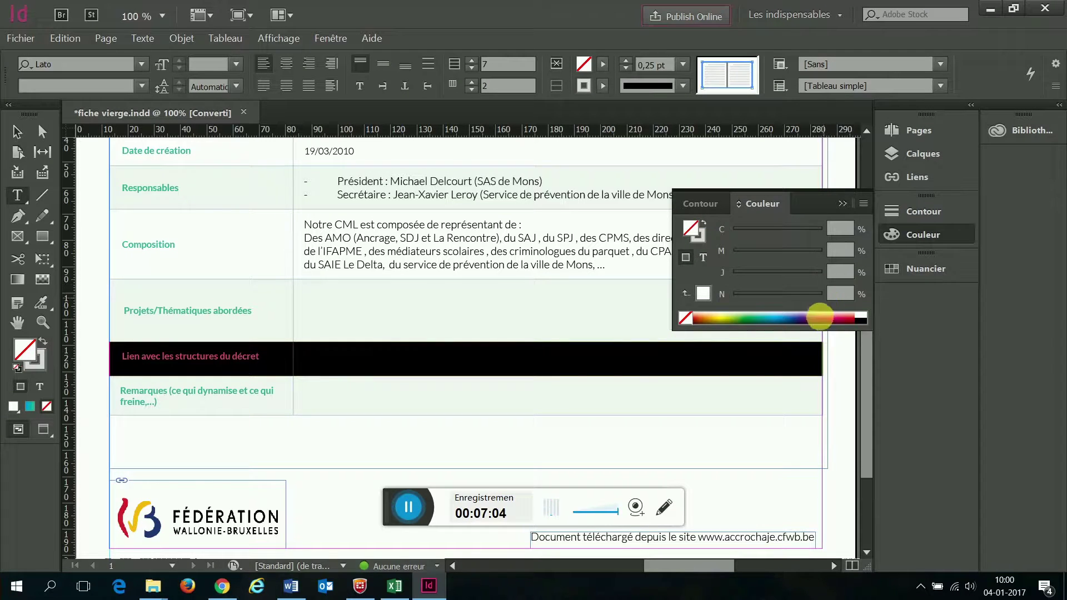
{"action": "left_click", "coordinate": [848, 232]}
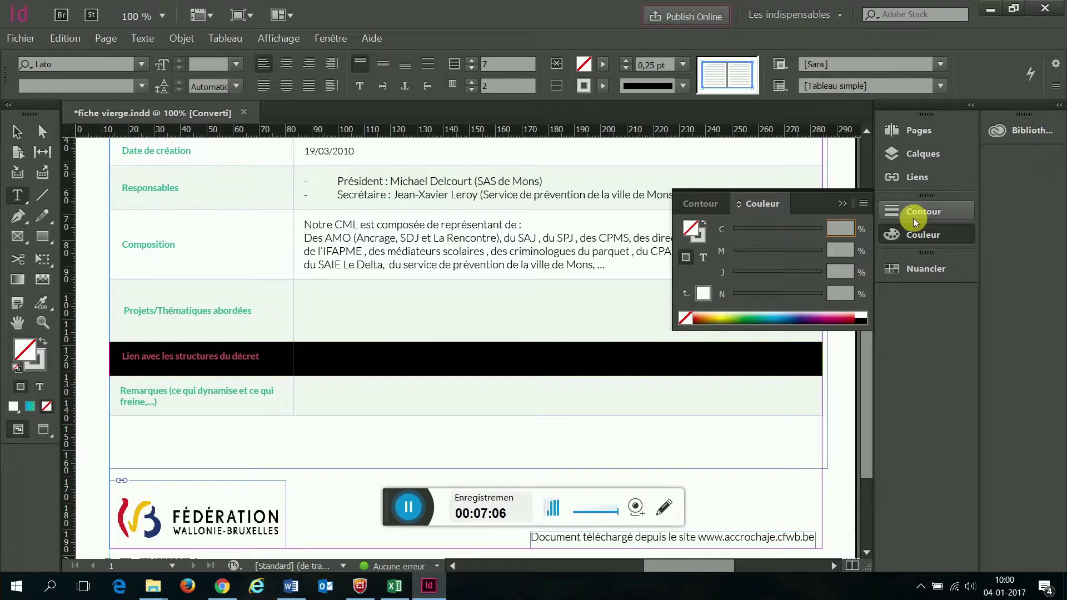
{"action": "type", "text": "8"}
{"action": "left_click", "coordinate": [846, 272]}
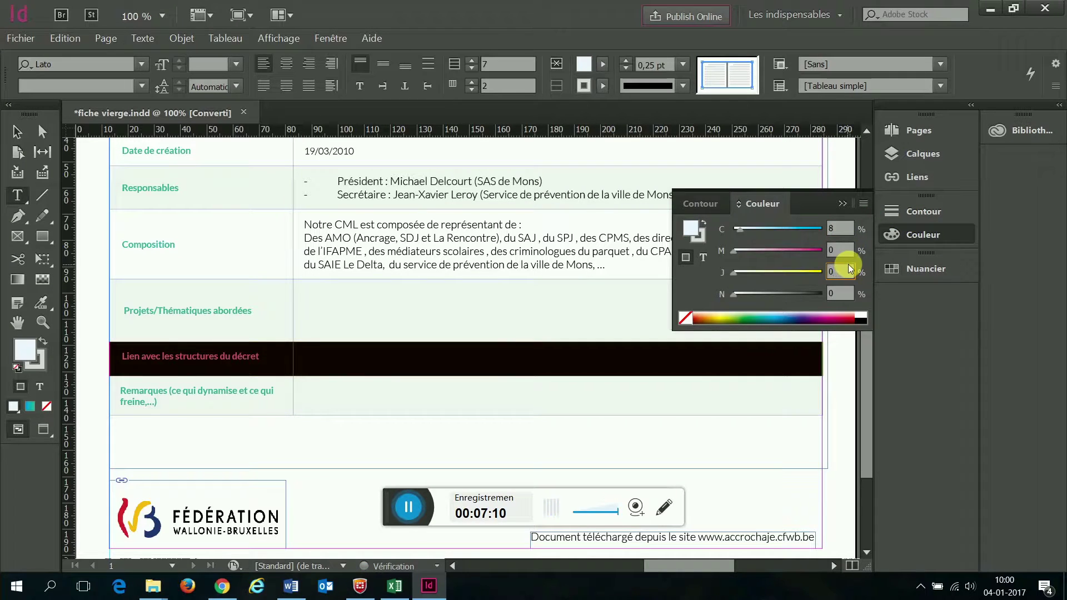
{"action": "type", "text": "8"}
{"action": "left_click", "coordinate": [276, 243]}
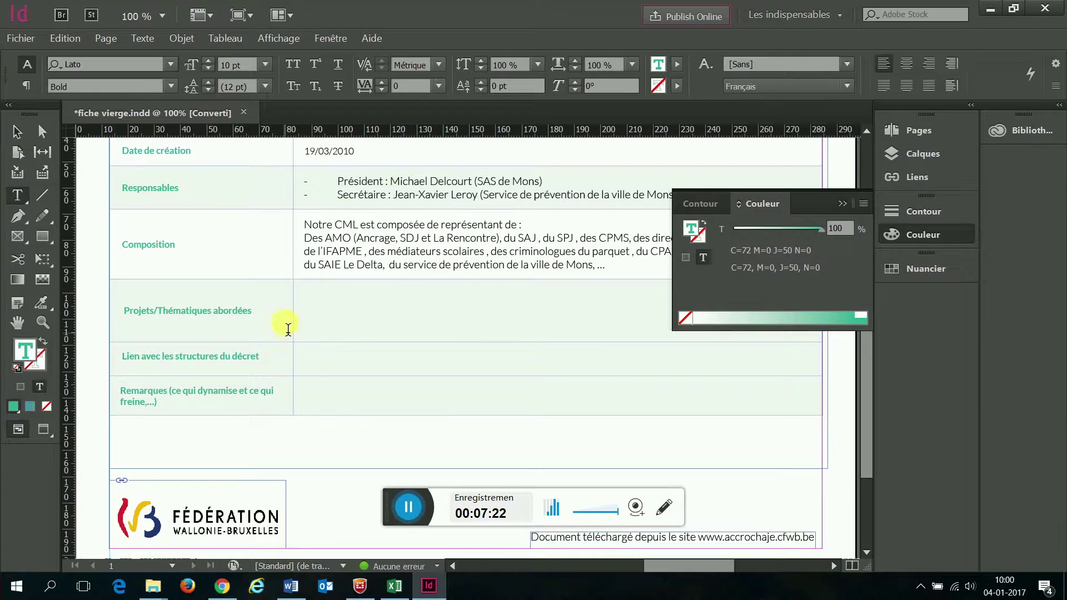
Step: Set the cyan and yellow of the Lien avec les structures du décret row's fill to 0% and collapse the colour settings
{"action": "left_click", "coordinate": [269, 364]}
{"action": "left_click_drag", "start_coordinate": [254, 371], "coordinate": [512, 362]}
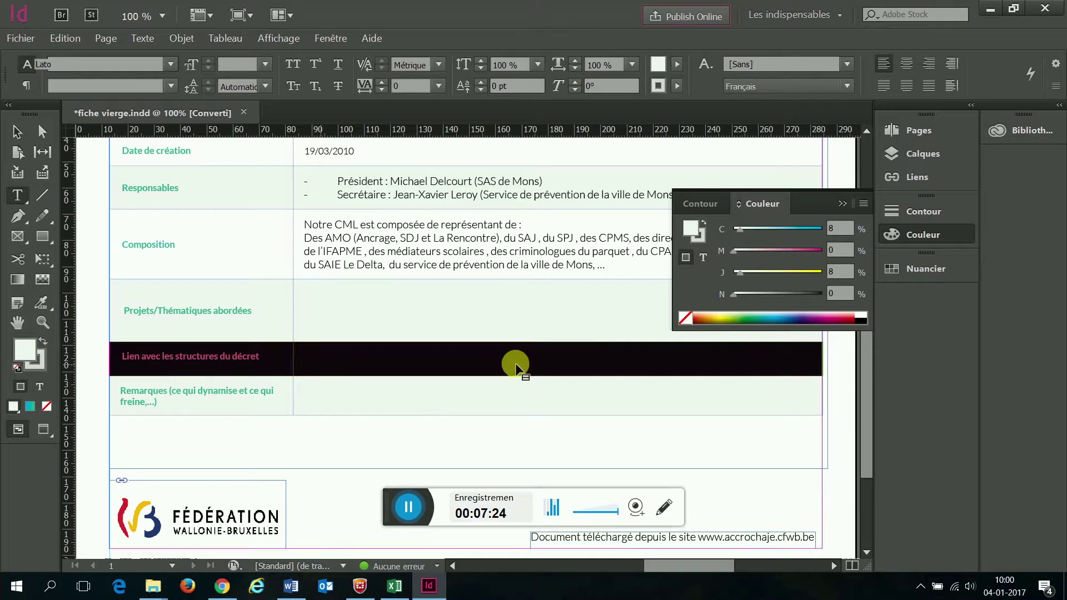
{"action": "left_click", "coordinate": [843, 224]}
{"action": "type", "text": "0"}
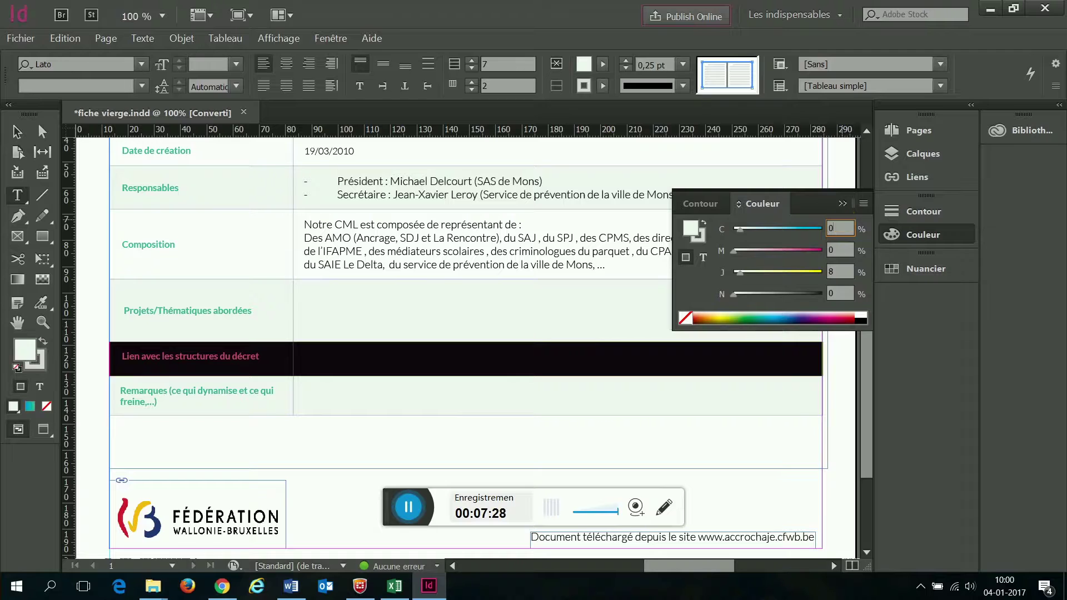
{"action": "left_click", "coordinate": [845, 271]}
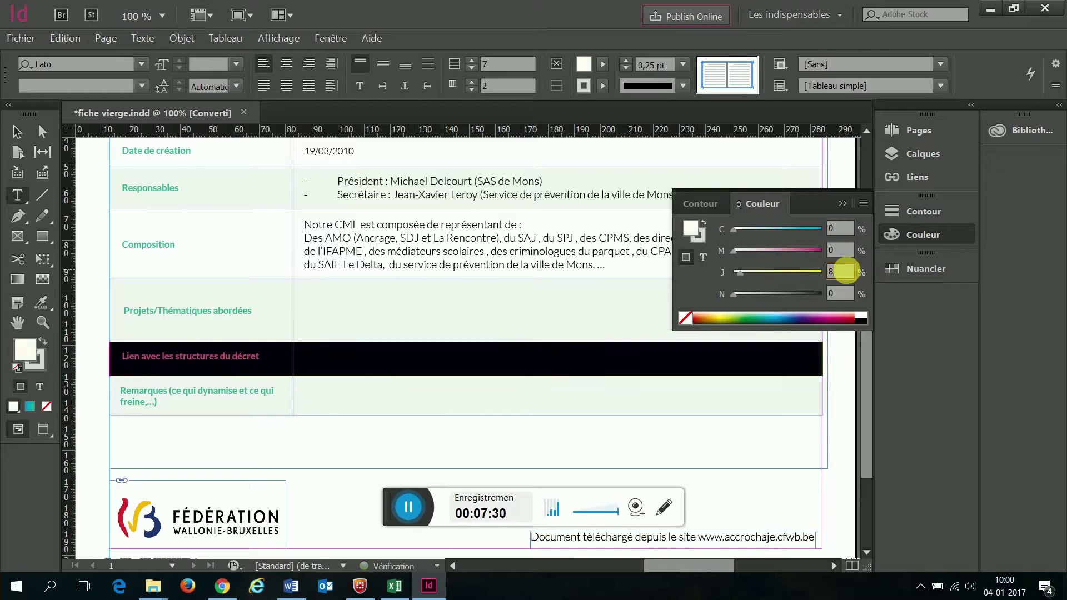
{"action": "key", "text": "BackSpace"}
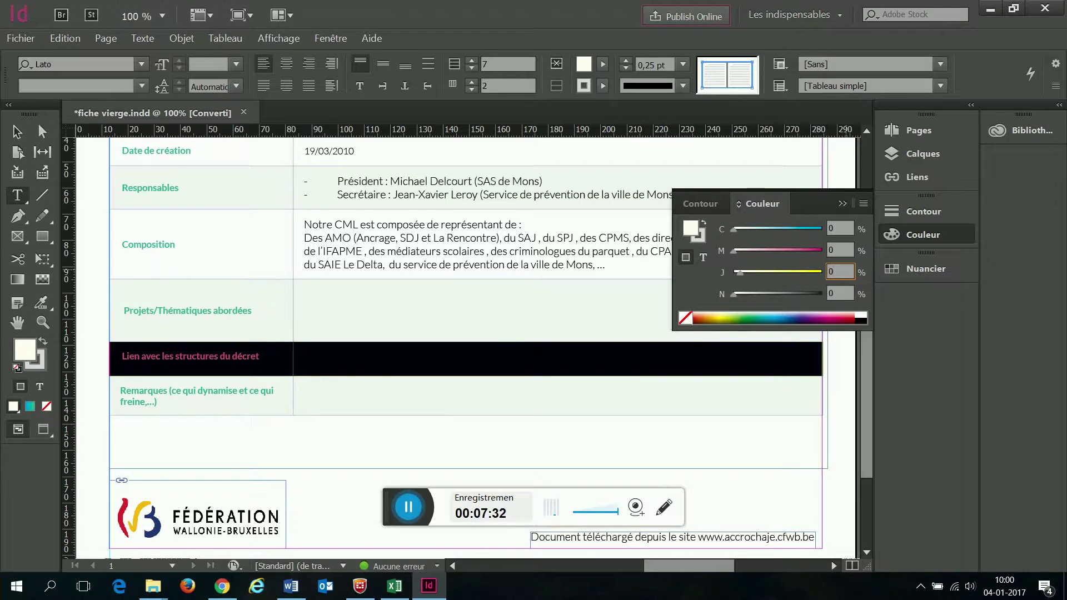
{"action": "left_click", "coordinate": [550, 364]}
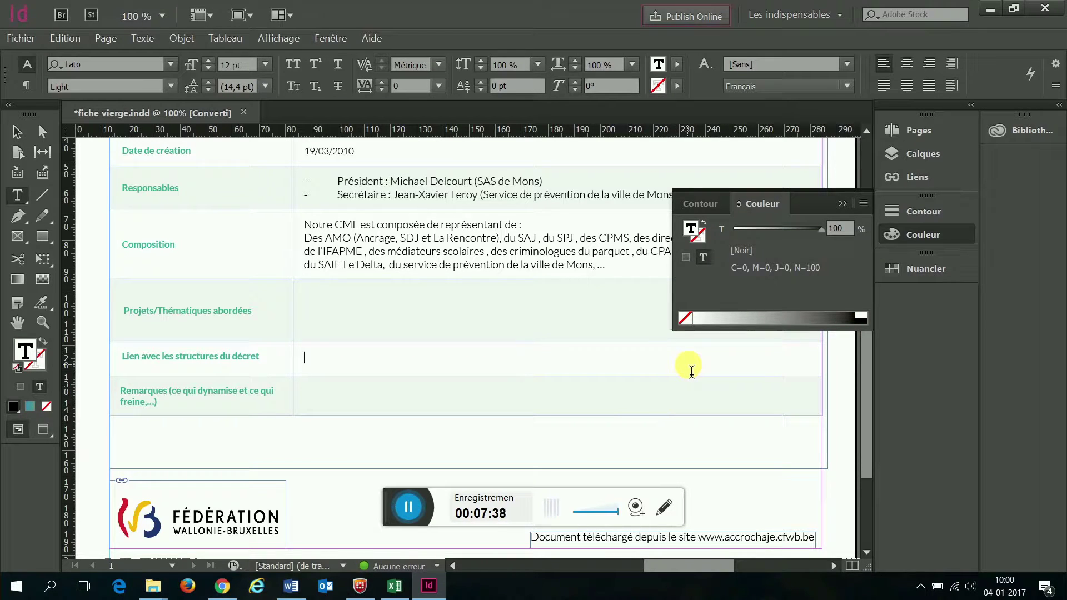
{"action": "left_click", "coordinate": [390, 508]}
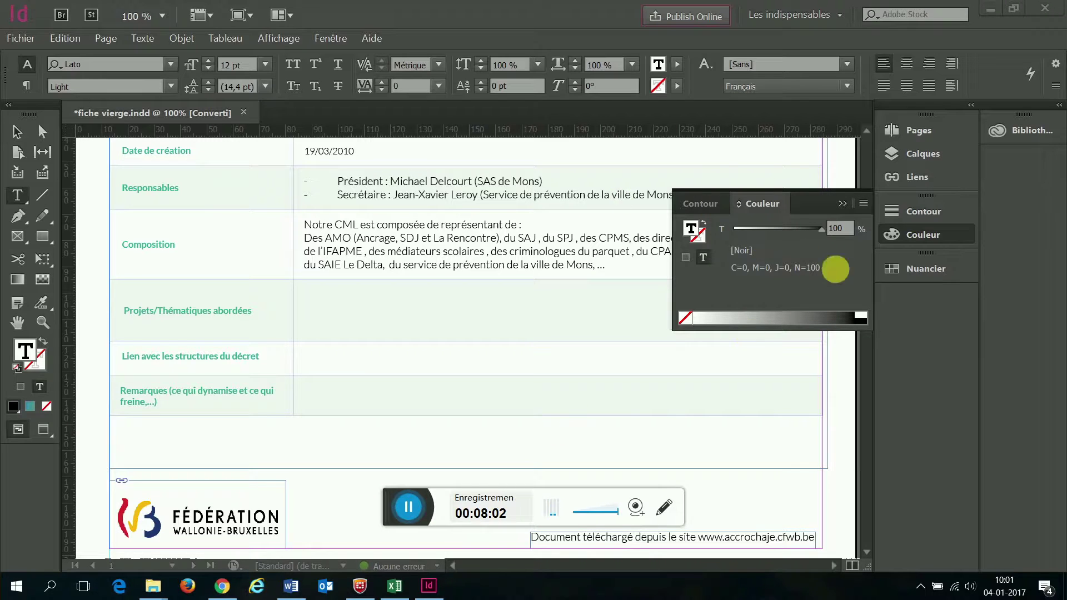
{"action": "left_click", "coordinate": [843, 204]}
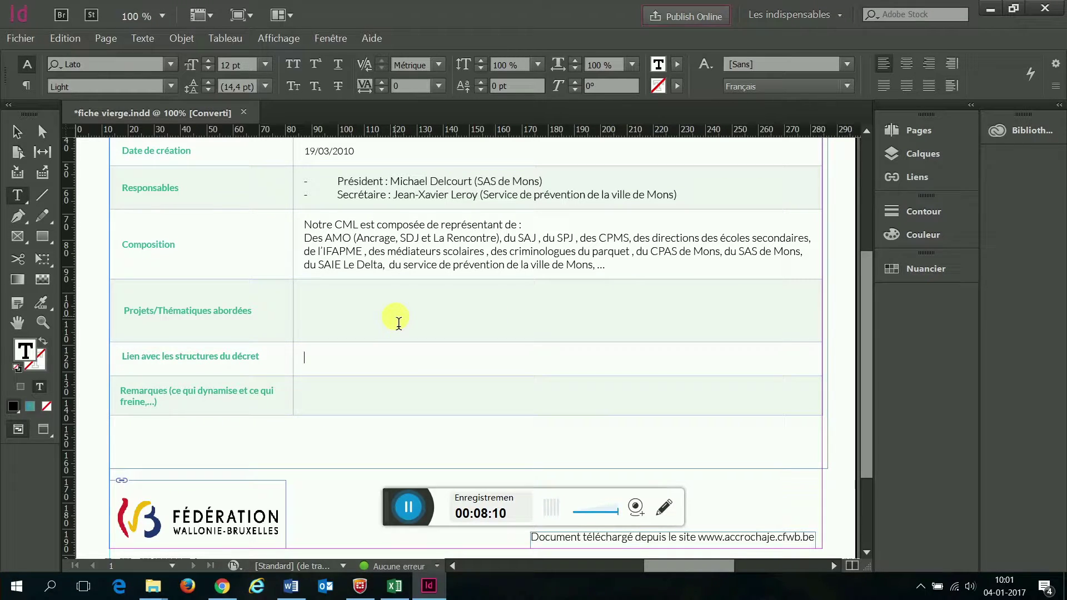
Step: Switch to the Word document and copy the three paragraphs of the Projets/Thématiques abordées cell
{"action": "left_click", "coordinate": [291, 585]}
{"action": "scroll", "coordinate": [423, 444], "scroll_direction": "down", "scroll_amount": 4}
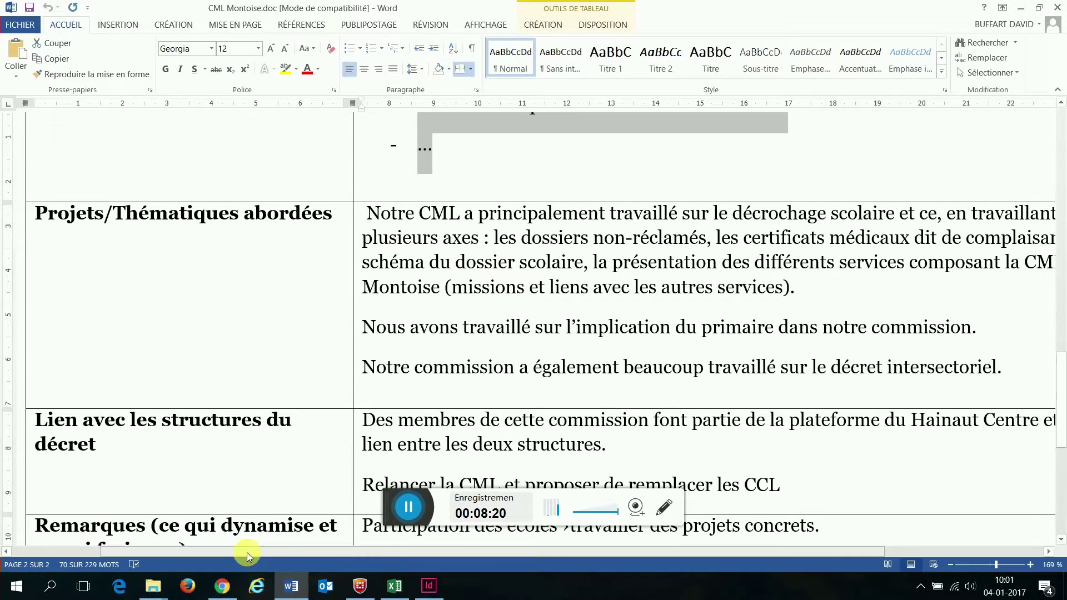
{"action": "left_click_drag", "start_coordinate": [246, 552], "coordinate": [361, 552]}
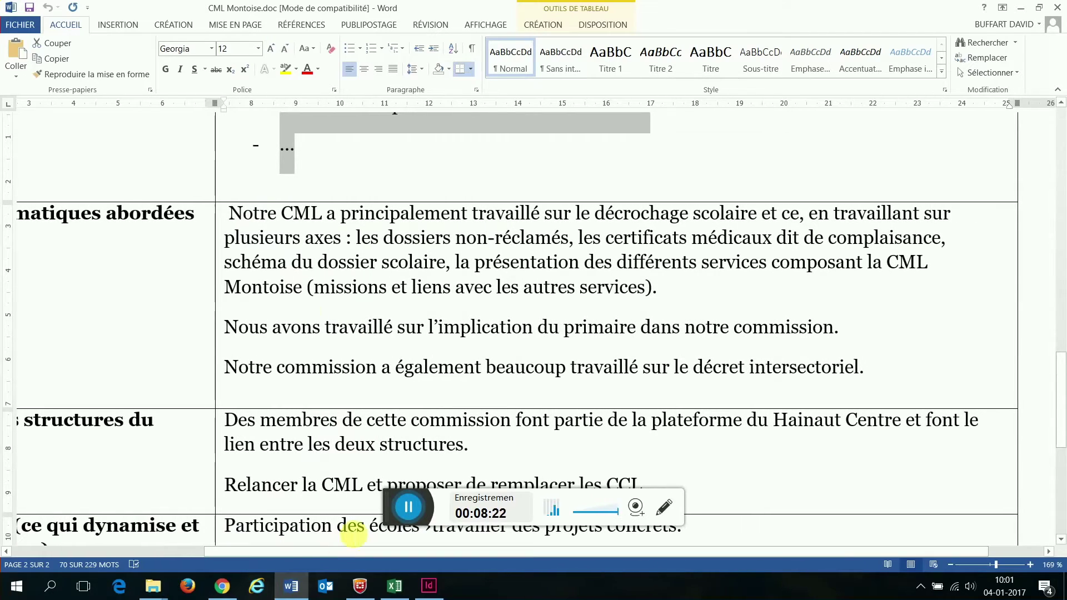
{"action": "left_click_drag", "start_coordinate": [228, 213], "coordinate": [917, 371]}
{"action": "key", "text": "ctrl+c"}
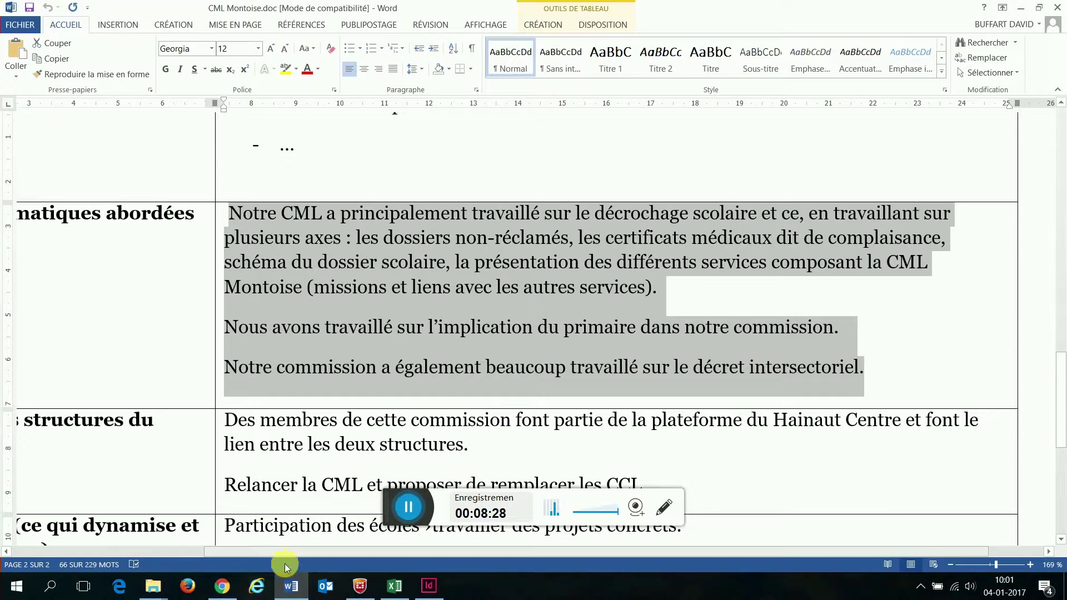
Step: Paste the copied text into the Projets/Thématiques abordées cell of the InDesign sheet and remove its trailing empty line
{"action": "left_click", "coordinate": [429, 589]}
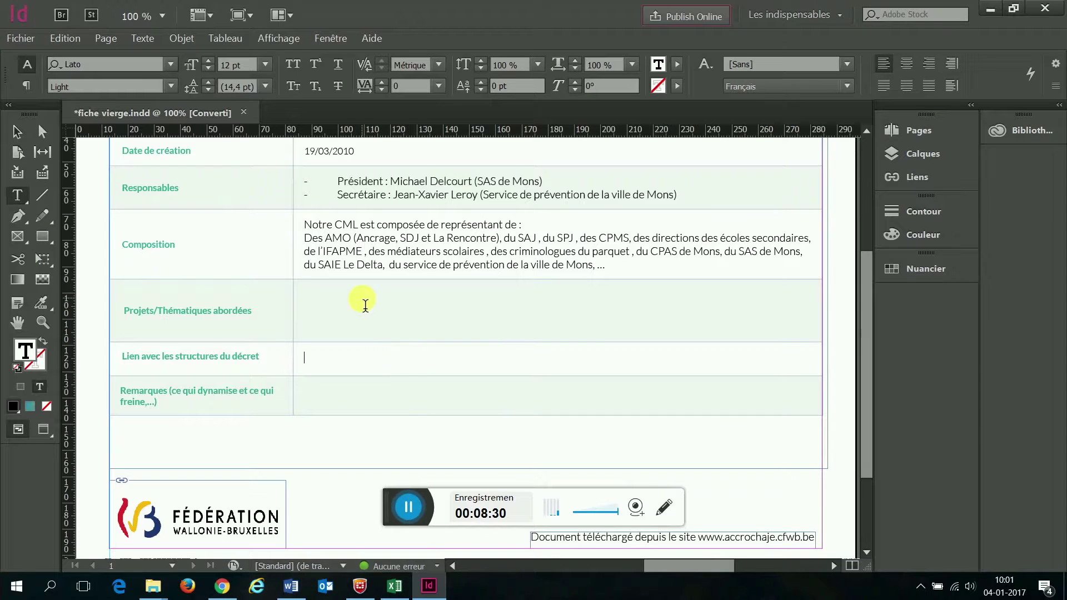
{"action": "left_click", "coordinate": [365, 295]}
{"action": "key", "text": "ctrl+v"}
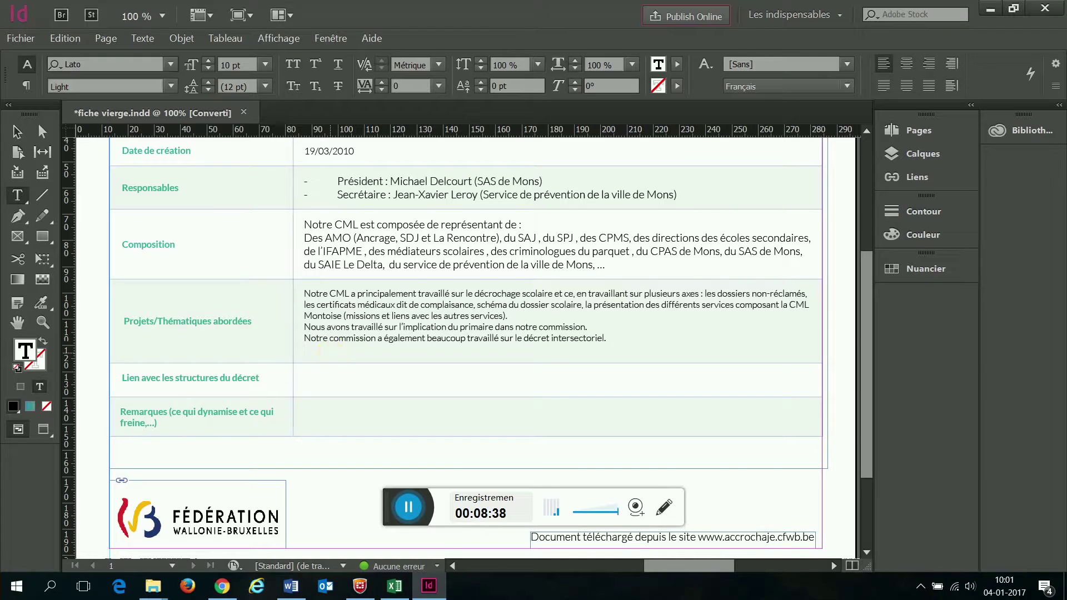
{"action": "key", "text": "BackSpace"}
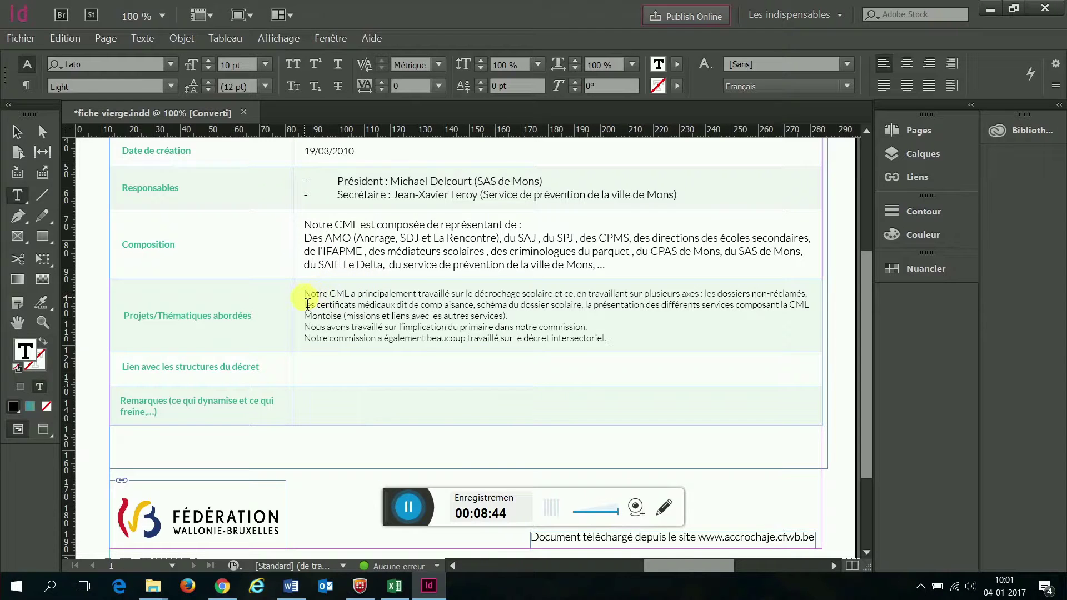
Step: Set all the text in the Composition cell to 10 pt to match the Projets/Thématiques abordées text
{"action": "left_click_drag", "start_coordinate": [304, 293], "coordinate": [614, 345]}
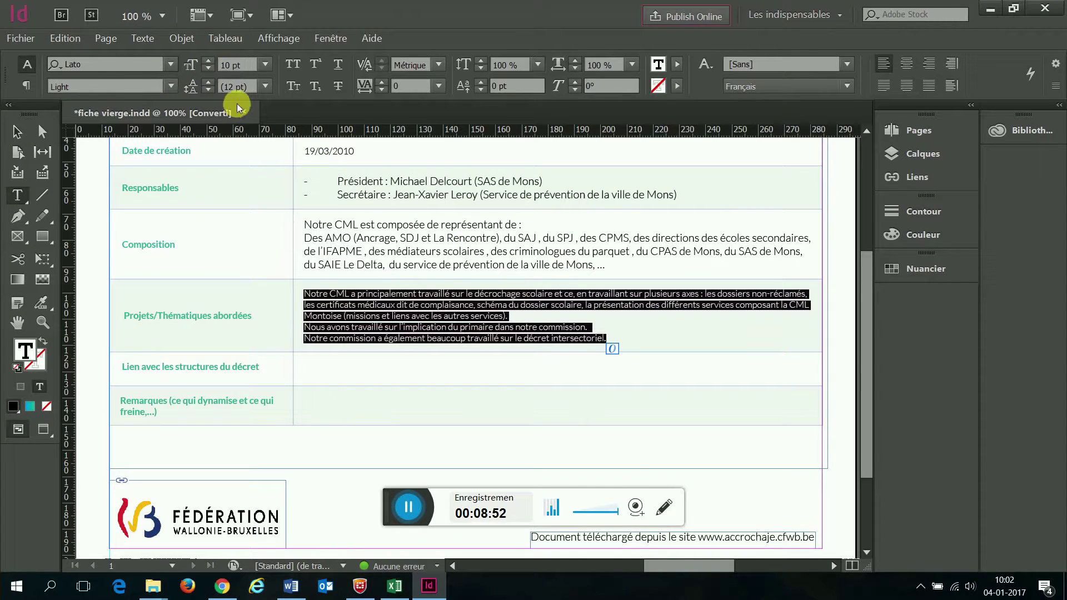
{"action": "left_click", "coordinate": [393, 256]}
{"action": "left_click_drag", "start_coordinate": [391, 238], "coordinate": [443, 265]}
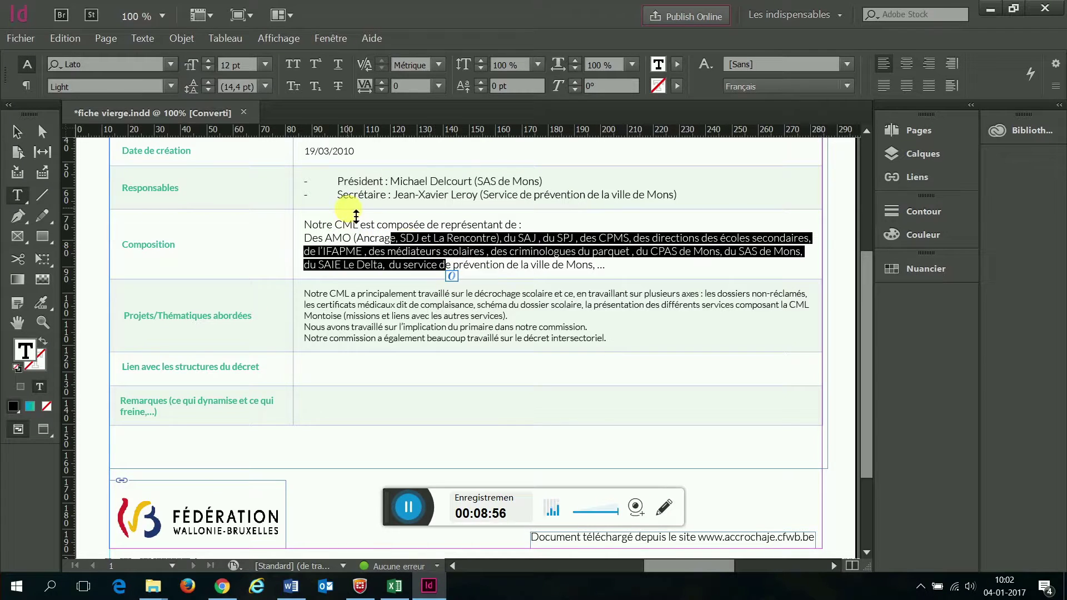
{"action": "left_click_drag", "start_coordinate": [304, 225], "coordinate": [605, 265]}
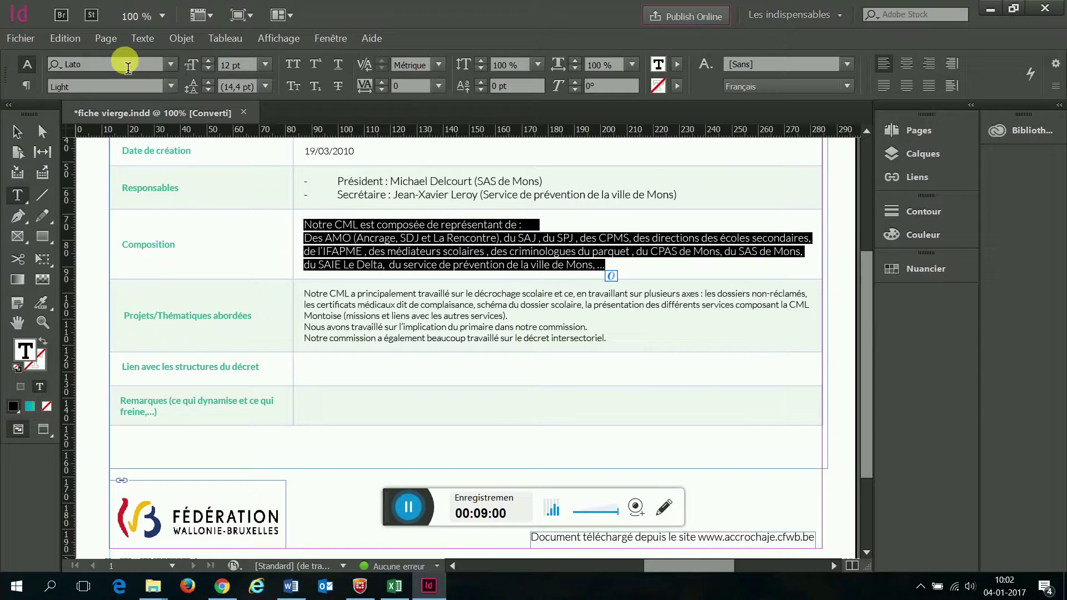
{"action": "left_click", "coordinate": [265, 65]}
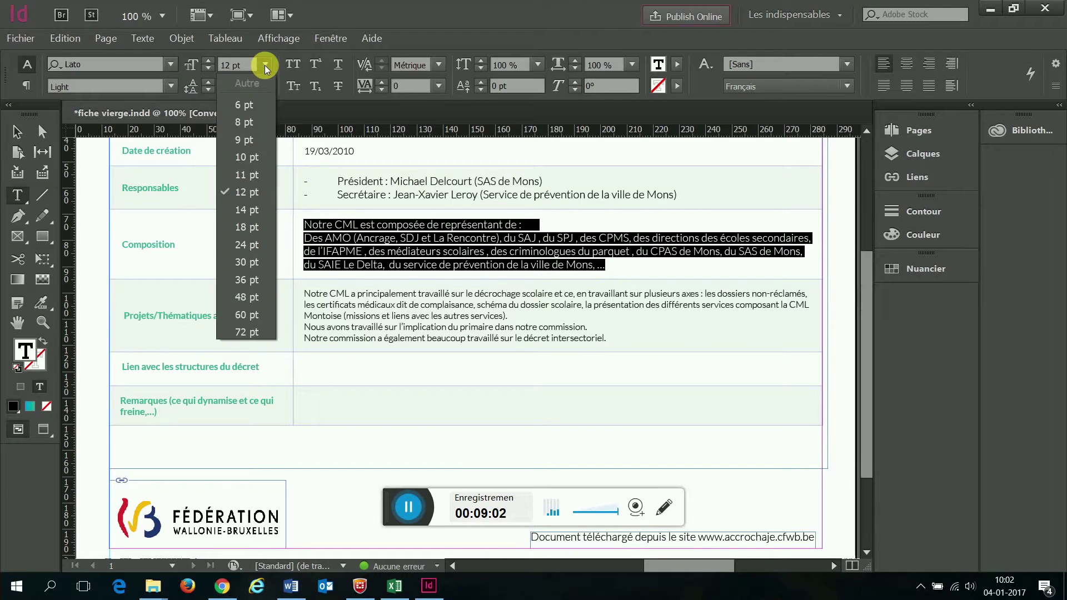
{"action": "left_click", "coordinate": [245, 158]}
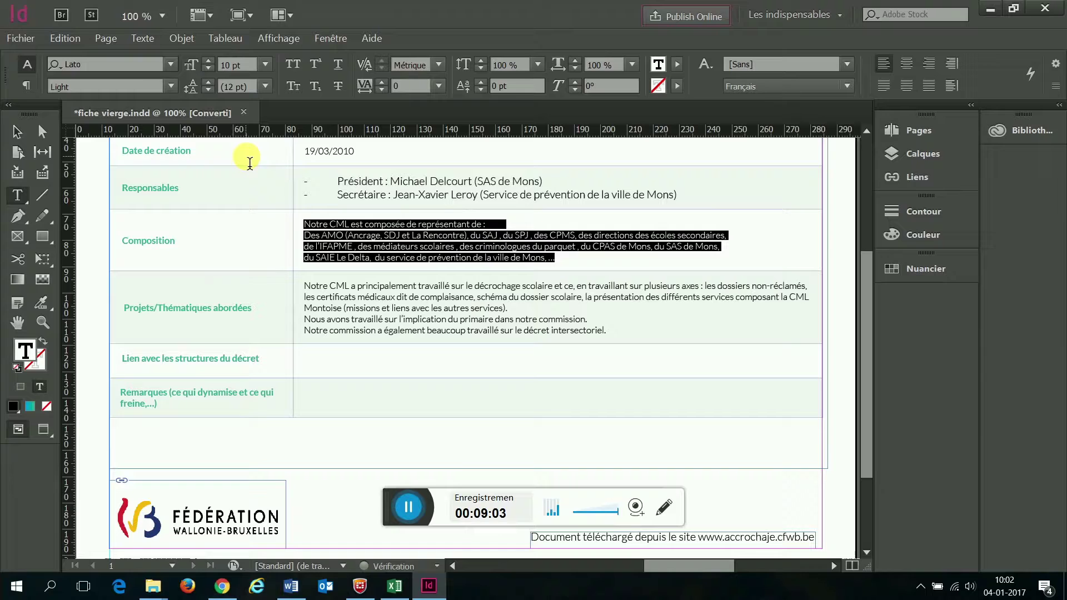
{"action": "left_click", "coordinate": [384, 302]}
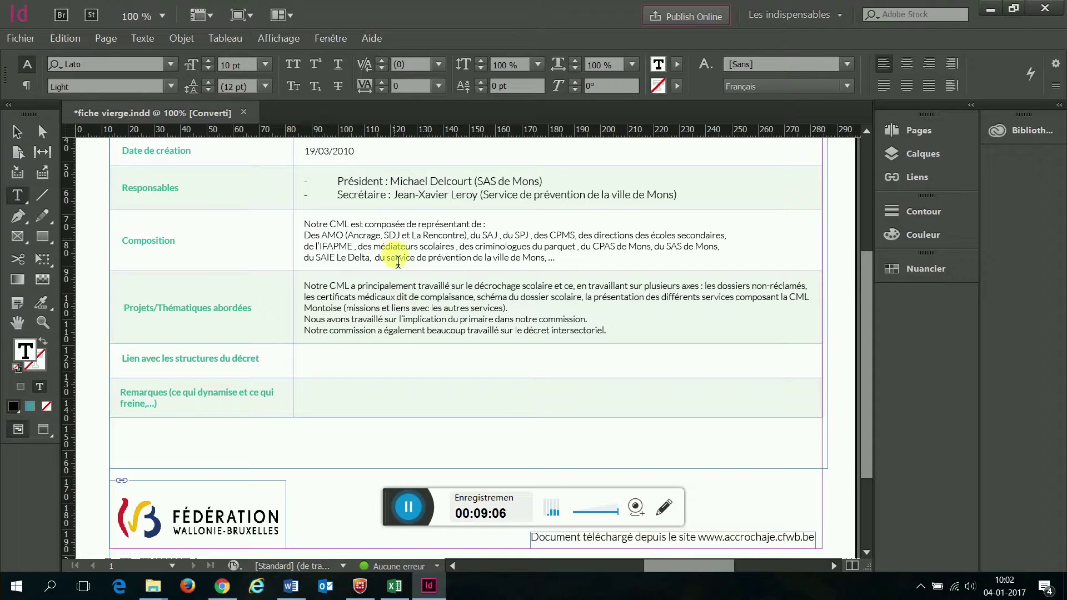
Step: Set the president and secretary lines in the Responsables cell to 10 pt
{"action": "left_click_drag", "start_coordinate": [337, 182], "coordinate": [682, 201]}
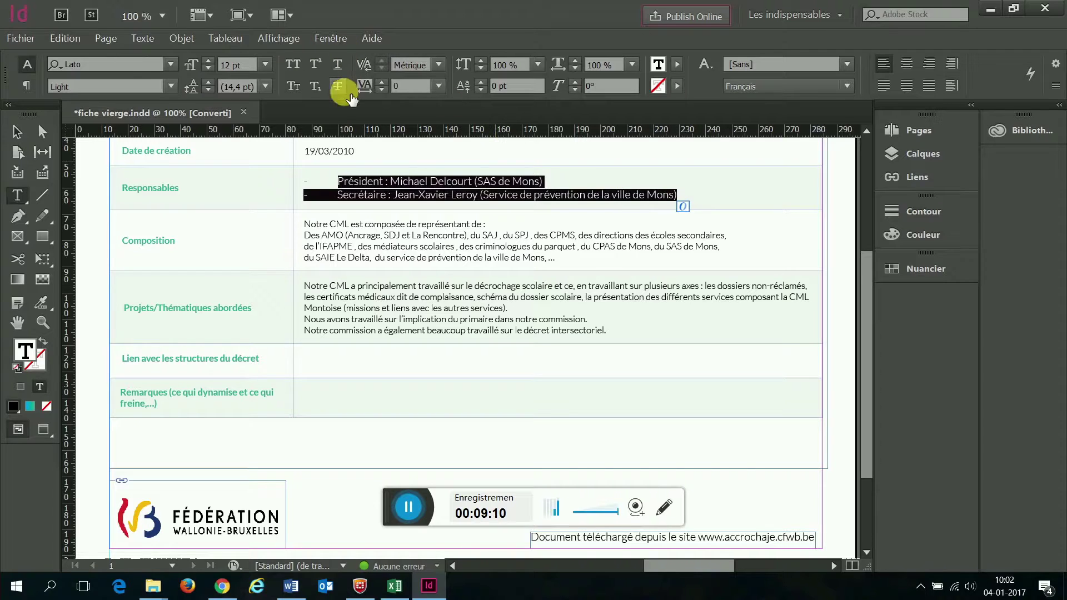
{"action": "left_click", "coordinate": [266, 65]}
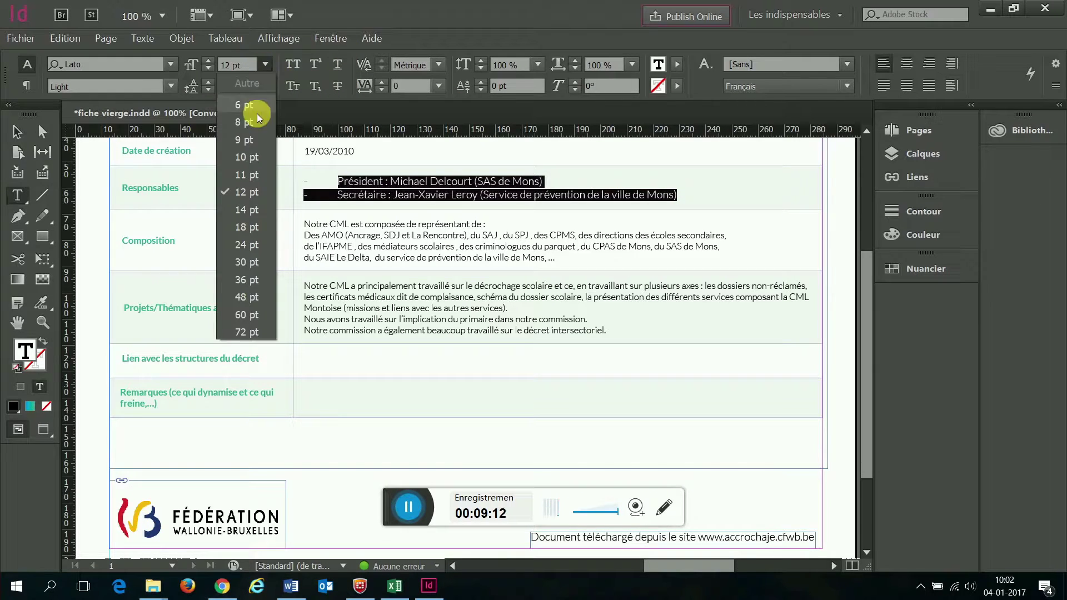
{"action": "left_click", "coordinate": [245, 136]}
{"action": "left_click", "coordinate": [367, 222]}
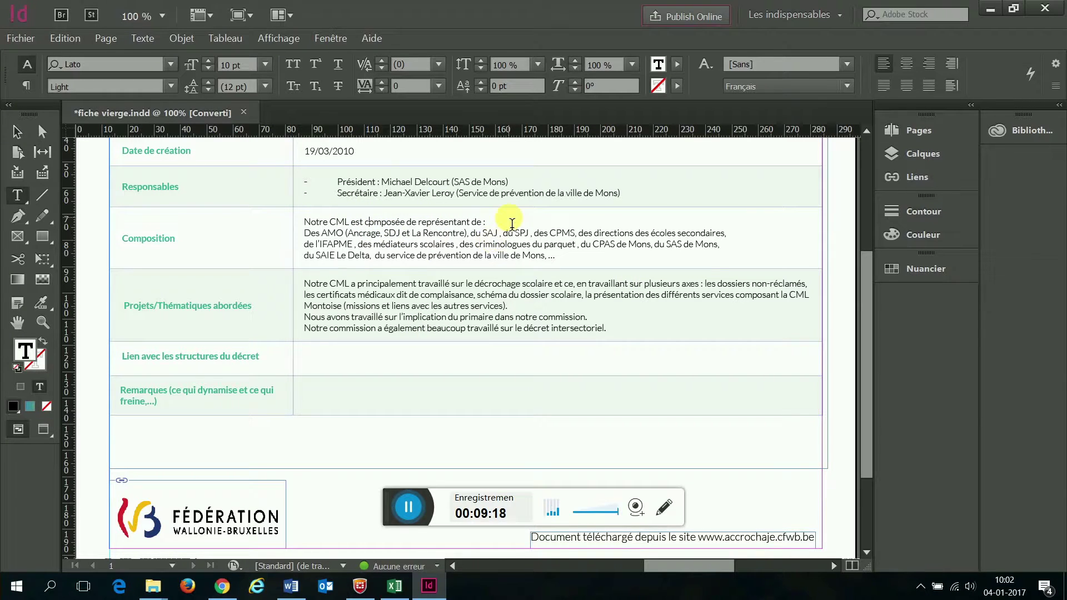
{"action": "left_click", "coordinate": [444, 364]}
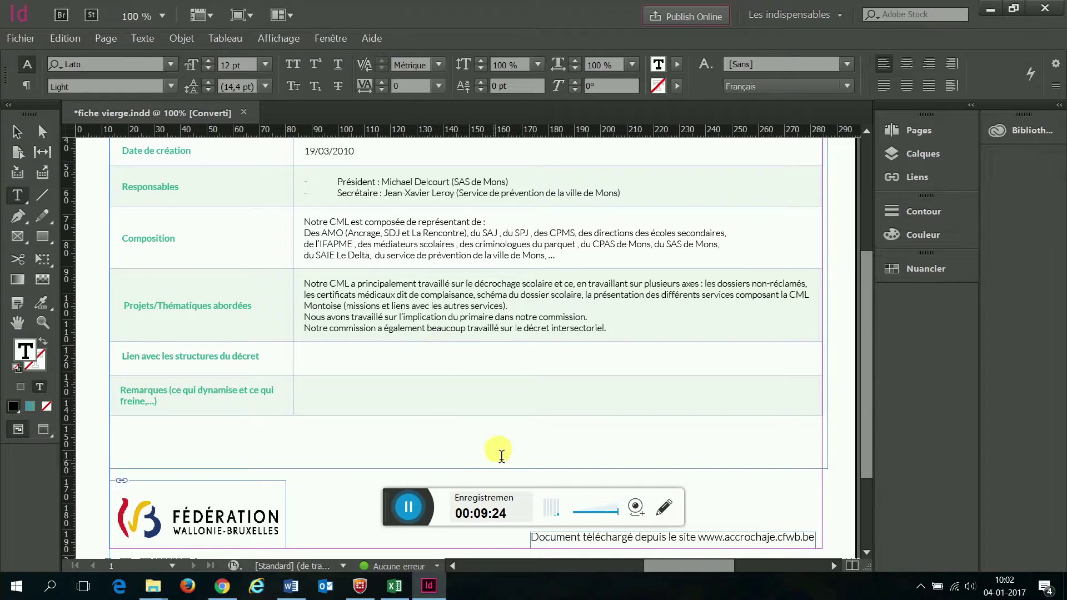
{"action": "left_click", "coordinate": [410, 505]}
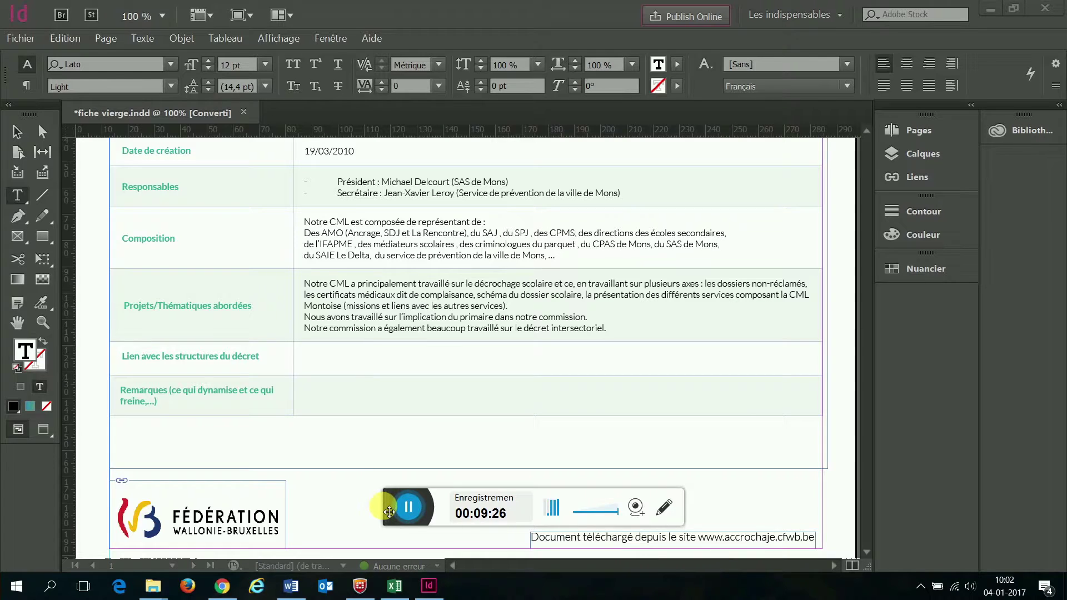
{"action": "left_click", "coordinate": [328, 587]}
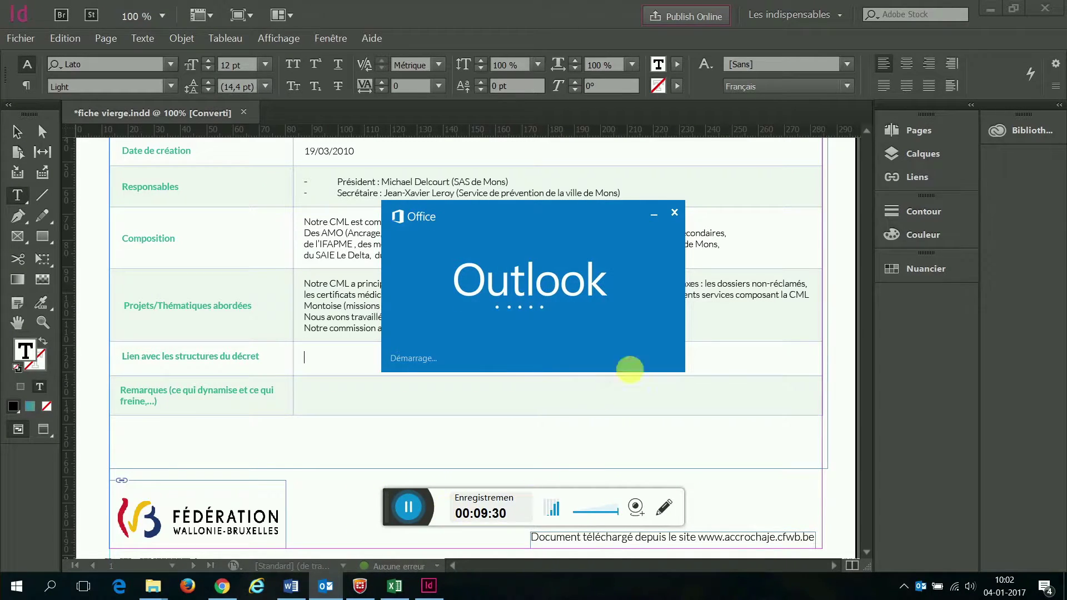
Step: Dismiss the Outlook start-up window, then copy both paragraphs of the Lien avec les structures du décret cell from the Word document
{"action": "left_click", "coordinate": [675, 210]}
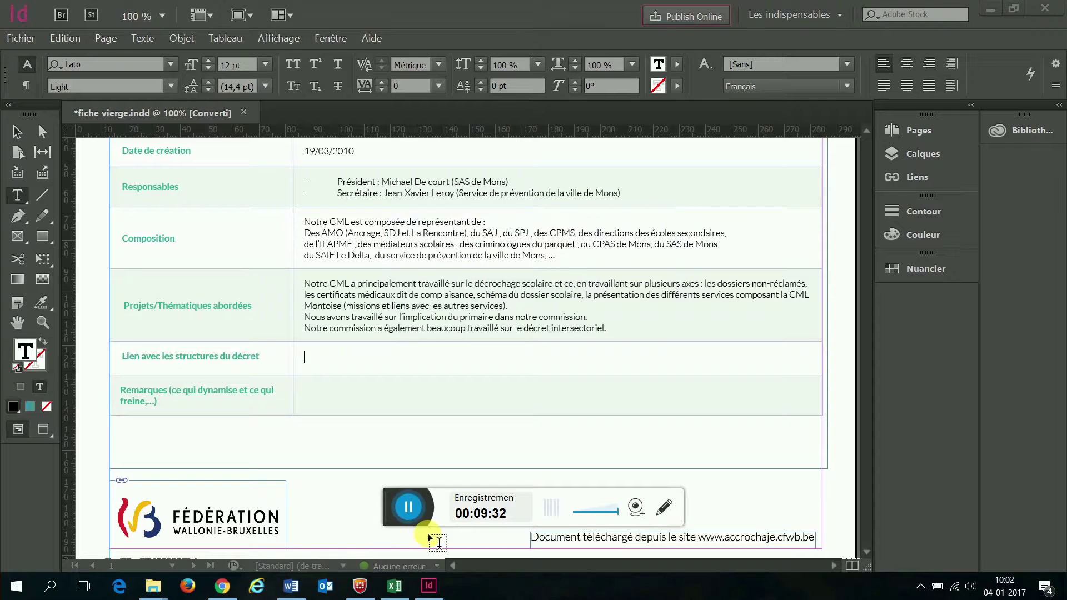
{"action": "left_click", "coordinate": [289, 588]}
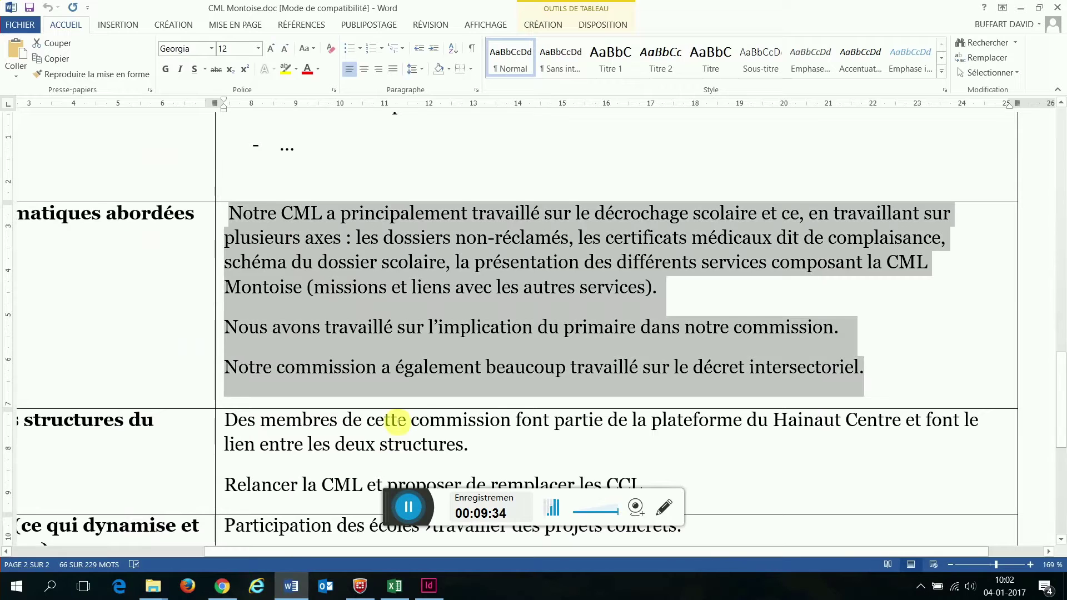
{"action": "scroll", "coordinate": [398, 404], "scroll_direction": "down", "scroll_amount": 3}
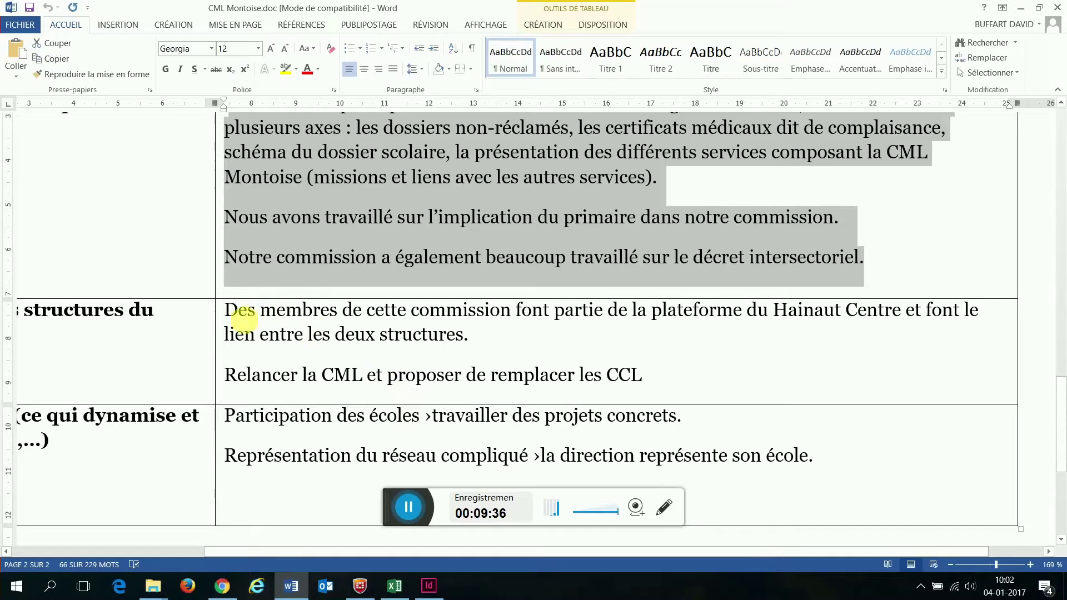
{"action": "left_click", "coordinate": [227, 311]}
{"action": "left_click_drag", "start_coordinate": [300, 326], "coordinate": [663, 399]}
{"action": "key", "text": "ctrl+c"}
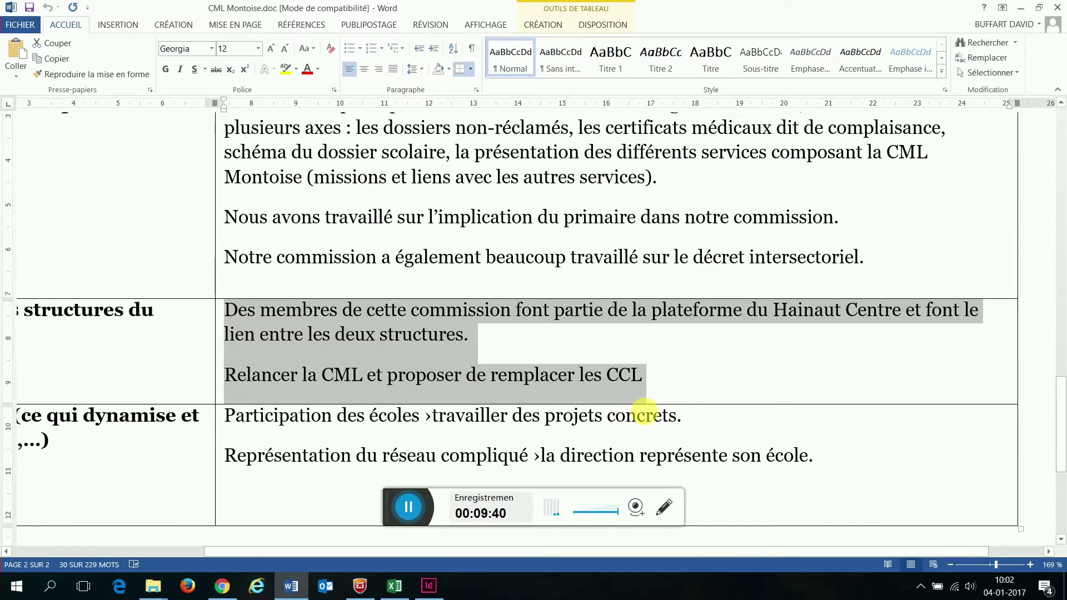
Step: Switch back to InDesign and paste the copied text into the Lien avec les structures du décret cell
{"action": "left_click", "coordinate": [428, 586]}
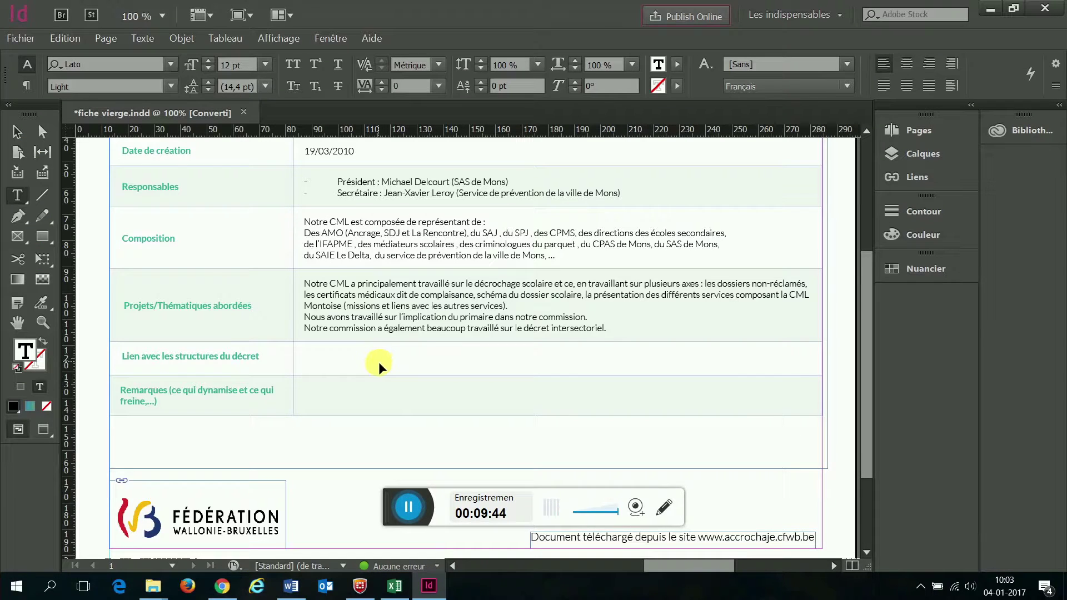
{"action": "key", "text": "ctrl+v"}
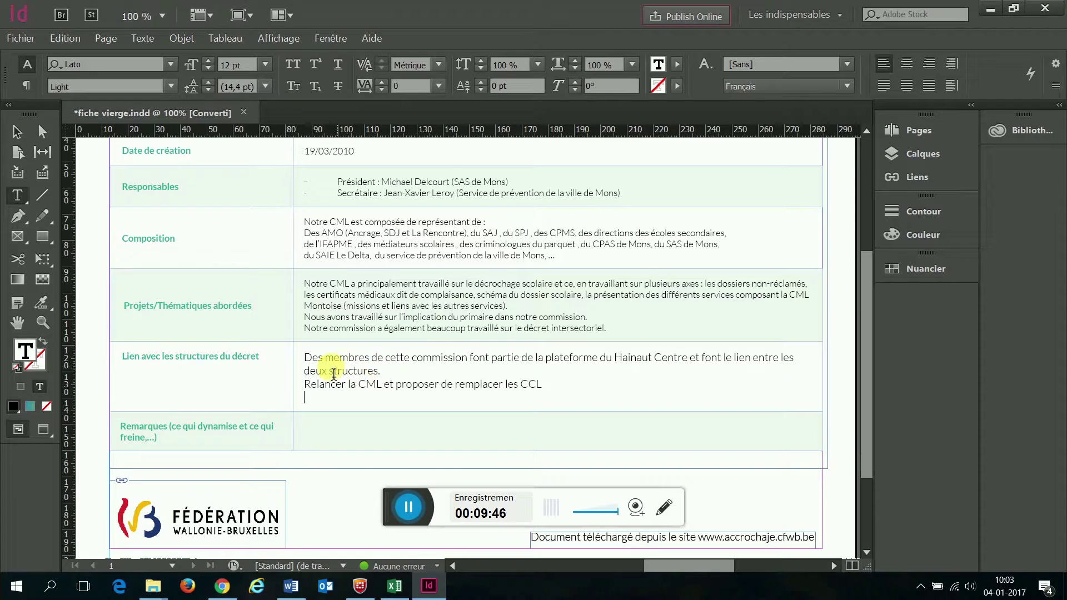
Step: Set the pasted text in the Lien avec les structures du décret cell to 10 pt and remove its trailing empty line
{"action": "left_click", "coordinate": [305, 360]}
{"action": "left_click_drag", "start_coordinate": [305, 361], "coordinate": [546, 398]}
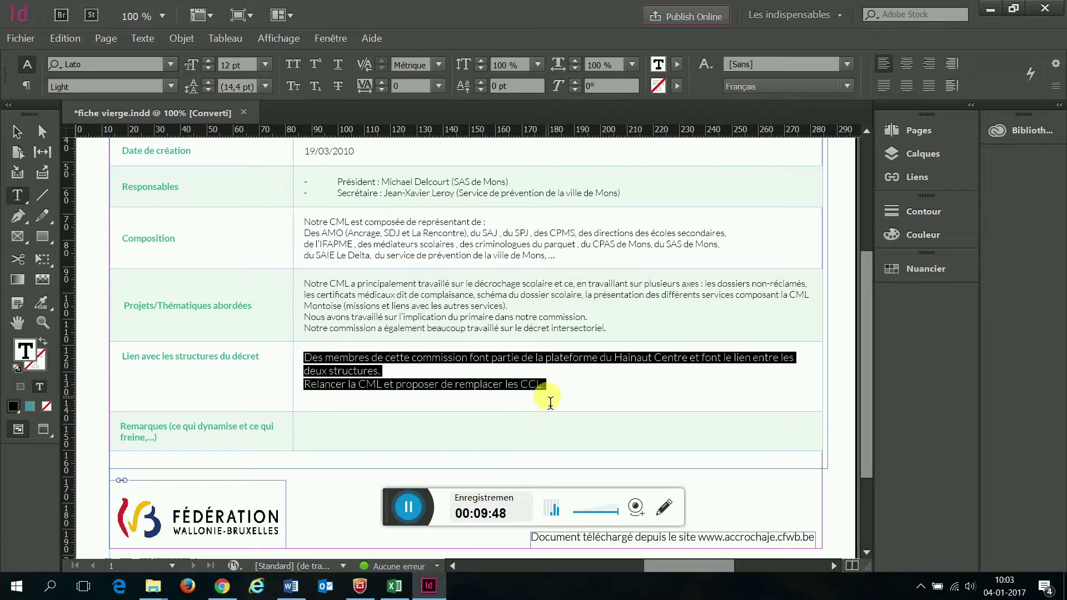
{"action": "left_click", "coordinate": [265, 65]}
{"action": "left_click", "coordinate": [251, 154]}
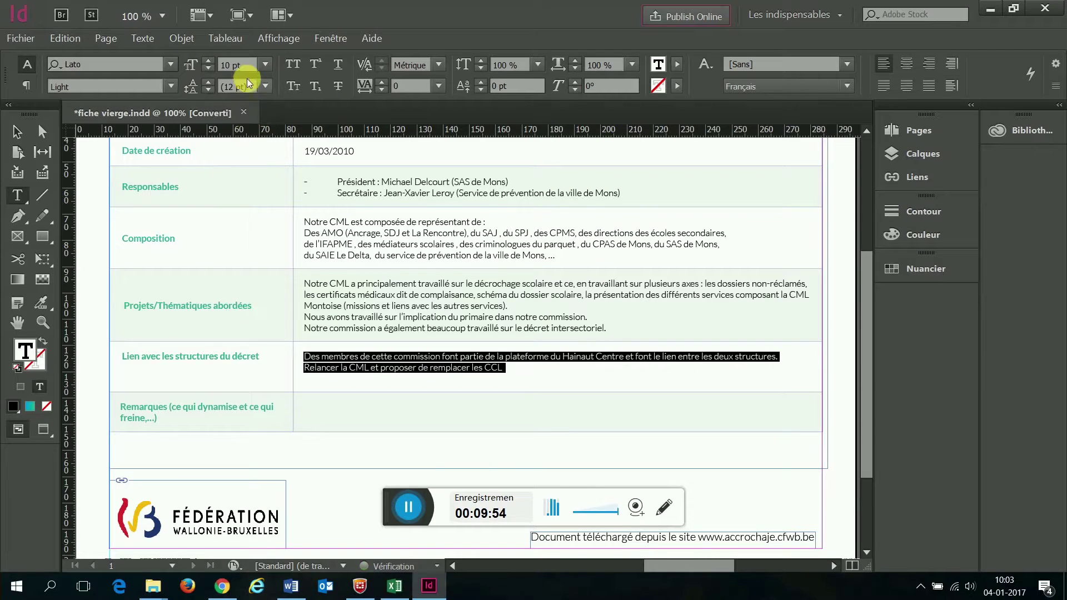
{"action": "left_click", "coordinate": [415, 391]}
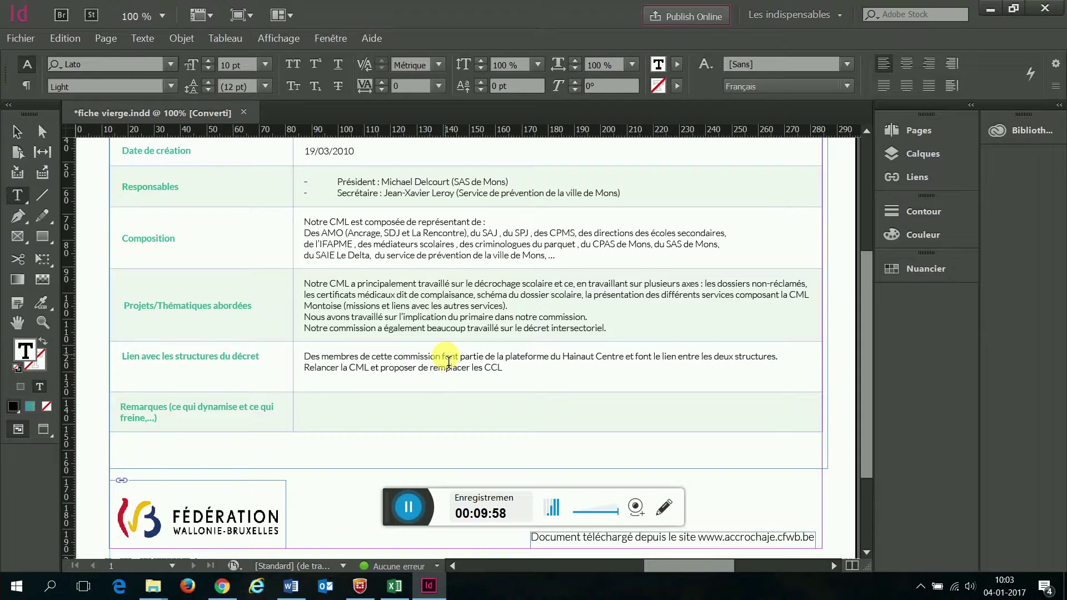
{"action": "left_click", "coordinate": [448, 362]}
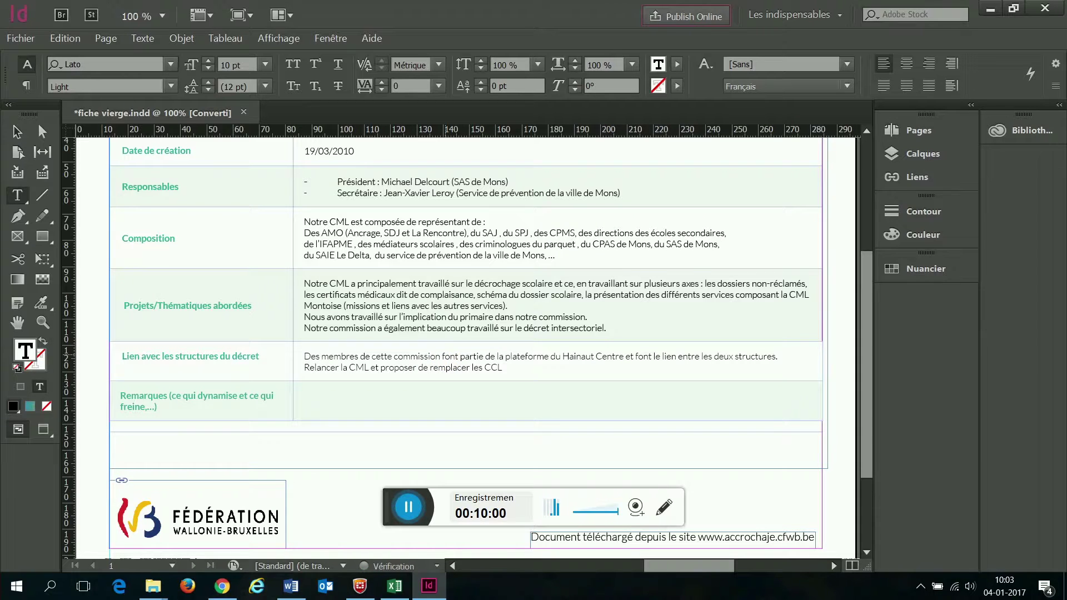
Step: Switch to the Word document and copy the two paragraphs of the Remarques cell about school participation and network representation
{"action": "left_click", "coordinate": [388, 398]}
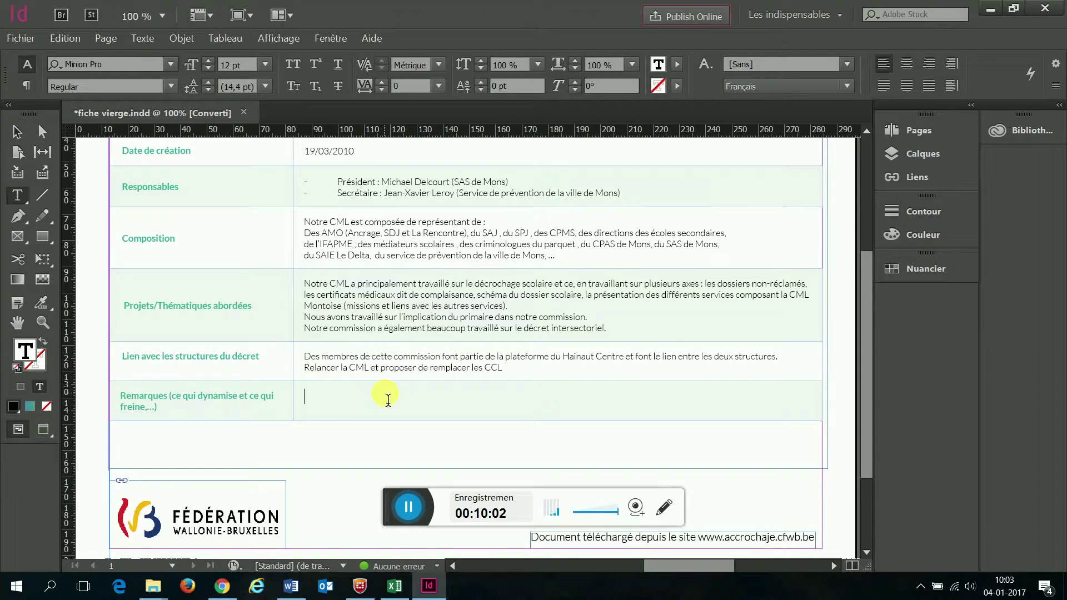
{"action": "left_click", "coordinate": [289, 587]}
{"action": "scroll", "coordinate": [460, 436], "scroll_direction": "down", "scroll_amount": 6}
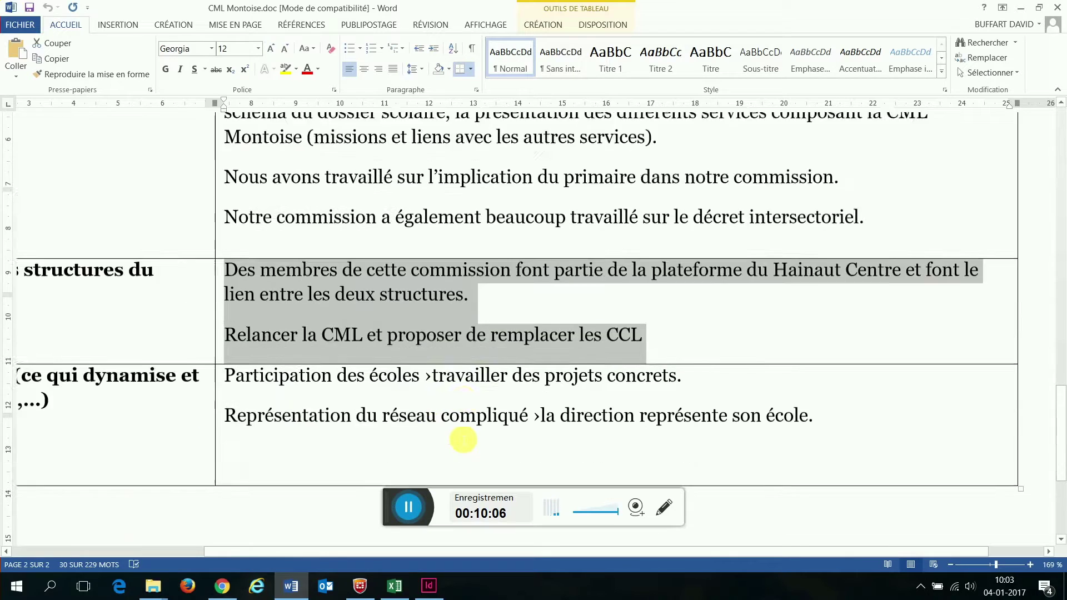
{"action": "scroll", "coordinate": [463, 440], "scroll_direction": "up", "scroll_amount": 18}
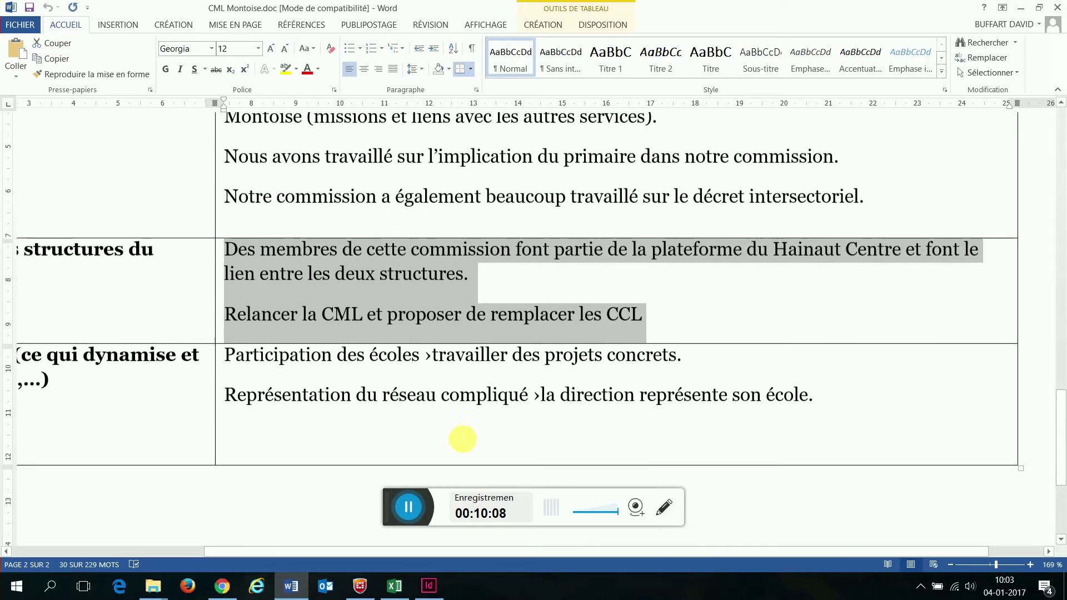
{"action": "scroll", "coordinate": [460, 436], "scroll_direction": "down", "scroll_amount": 13}
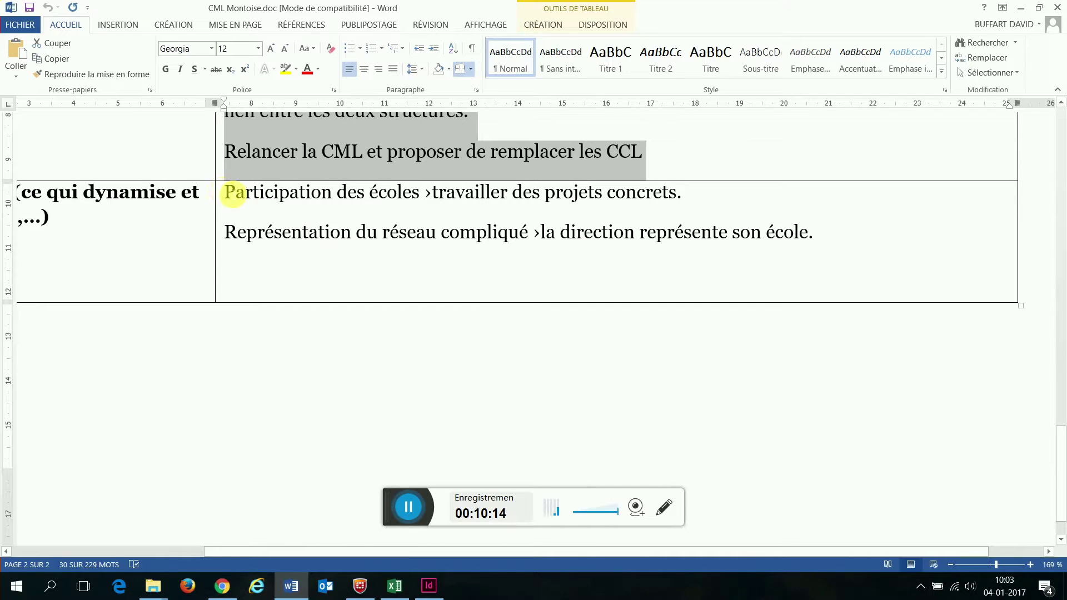
{"action": "left_click_drag", "start_coordinate": [225, 191], "coordinate": [841, 238]}
{"action": "key", "text": "ctrl+c"}
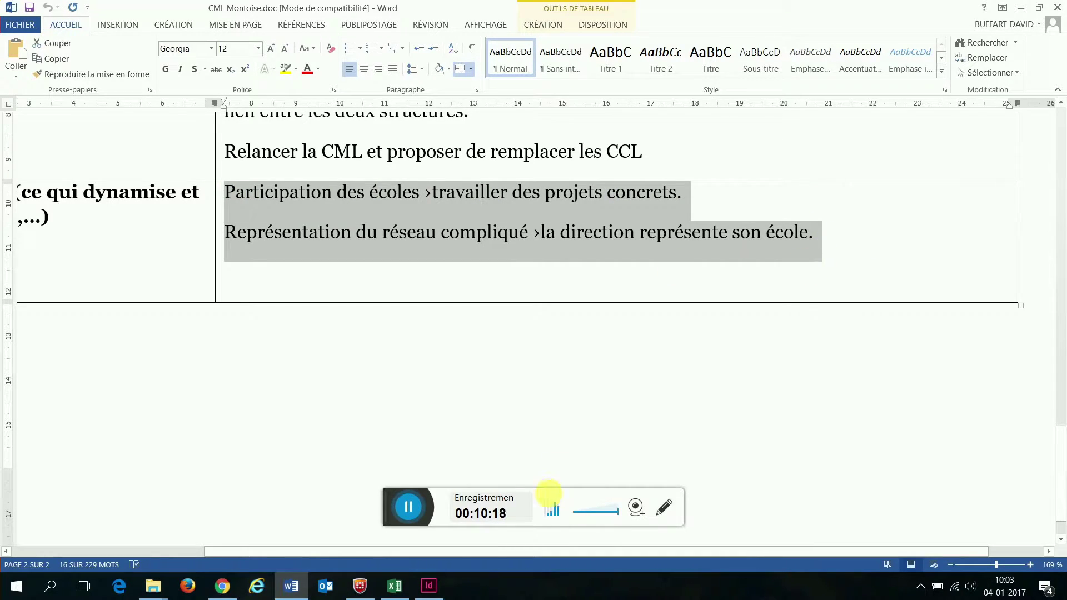
Step: Return to InDesign and paste the copied paragraphs into the Remarques cell
{"action": "left_click", "coordinate": [428, 586]}
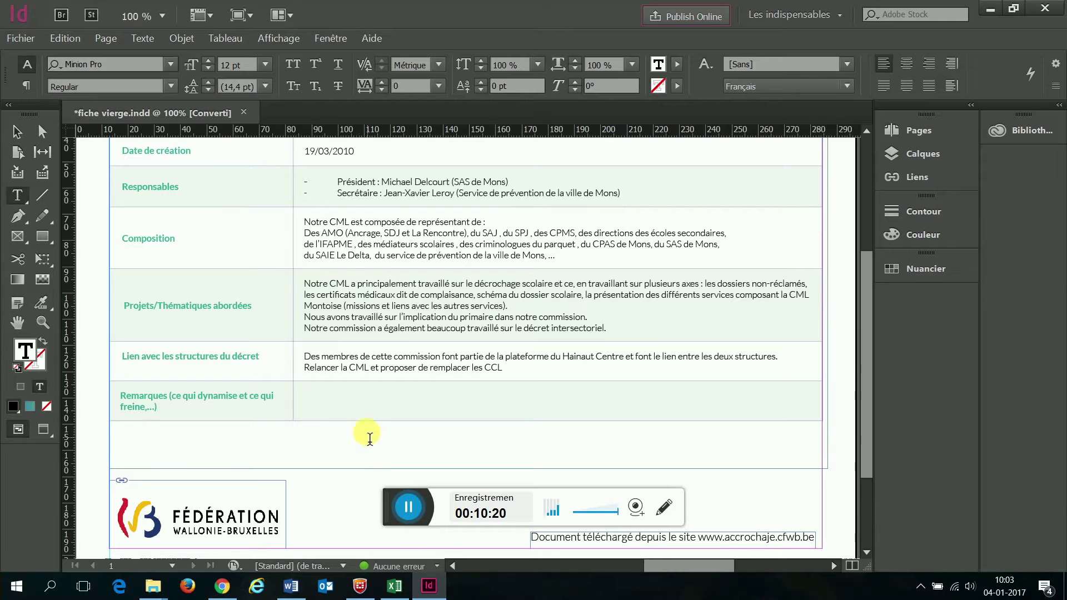
{"action": "left_click", "coordinate": [359, 397]}
{"action": "key", "text": "ctrl+v"}
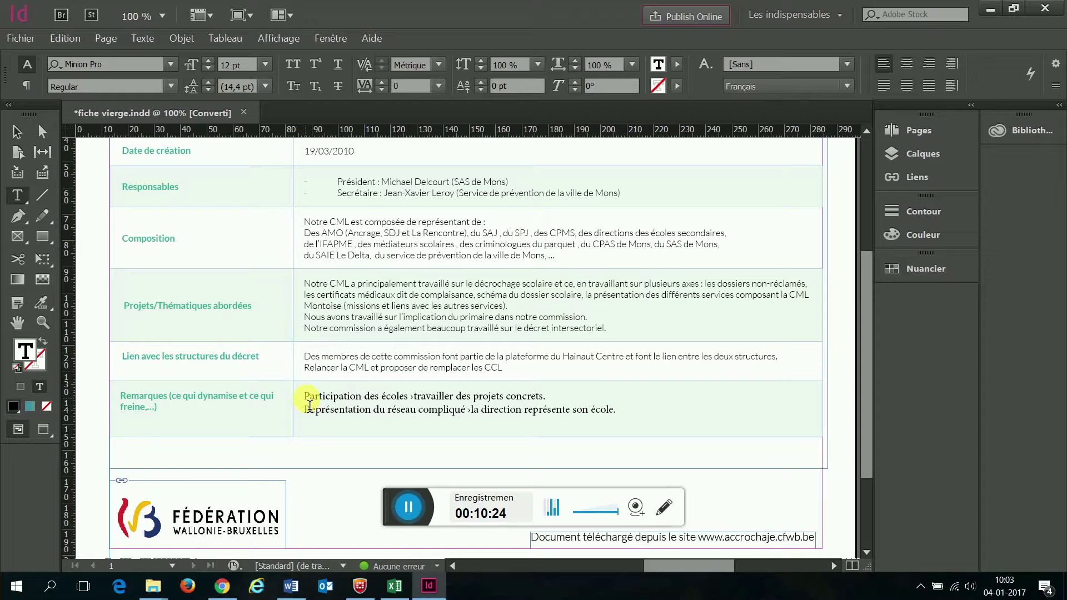
Step: Change the font of both pasted paragraphs in the Remarques cell to Lato Light
{"action": "left_click_drag", "start_coordinate": [309, 404], "coordinate": [641, 422]}
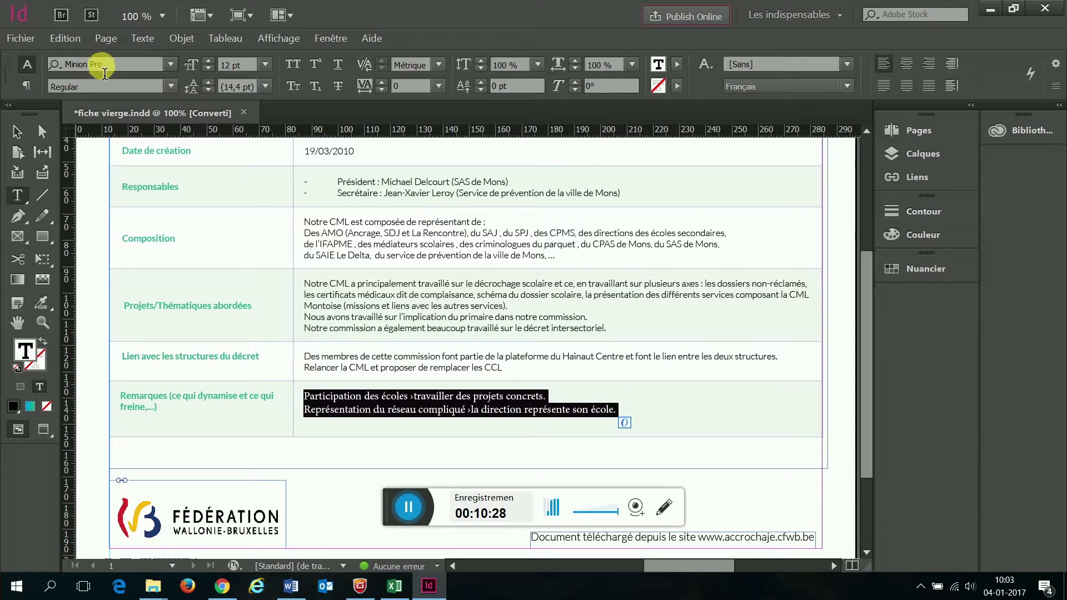
{"action": "left_click", "coordinate": [171, 64]}
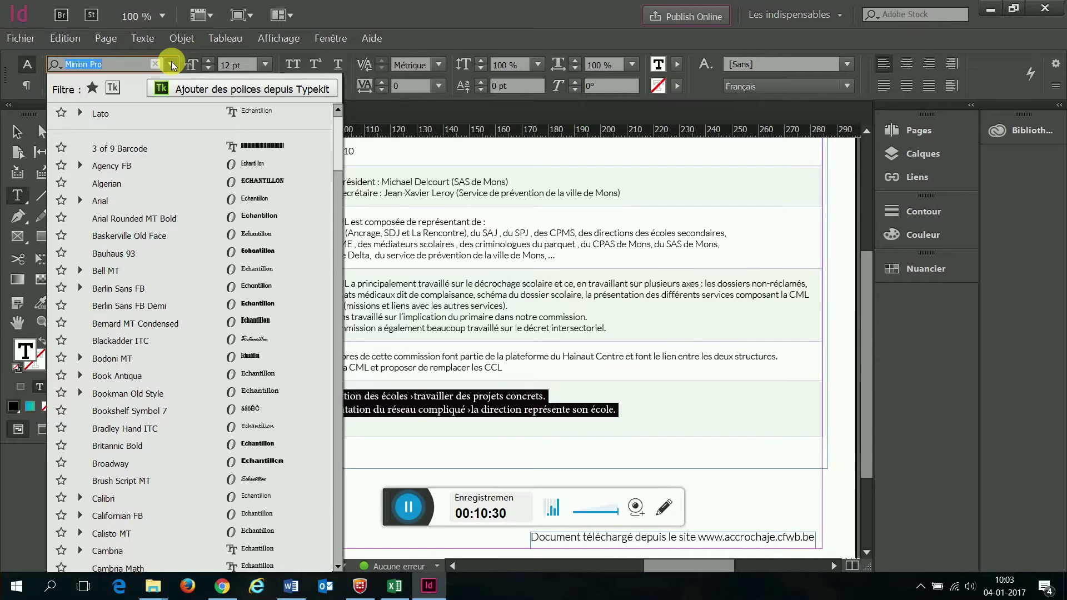
{"action": "scroll", "coordinate": [138, 324], "scroll_direction": "down", "scroll_amount": 1}
{"action": "scroll", "coordinate": [138, 323], "scroll_direction": "down", "scroll_amount": 9}
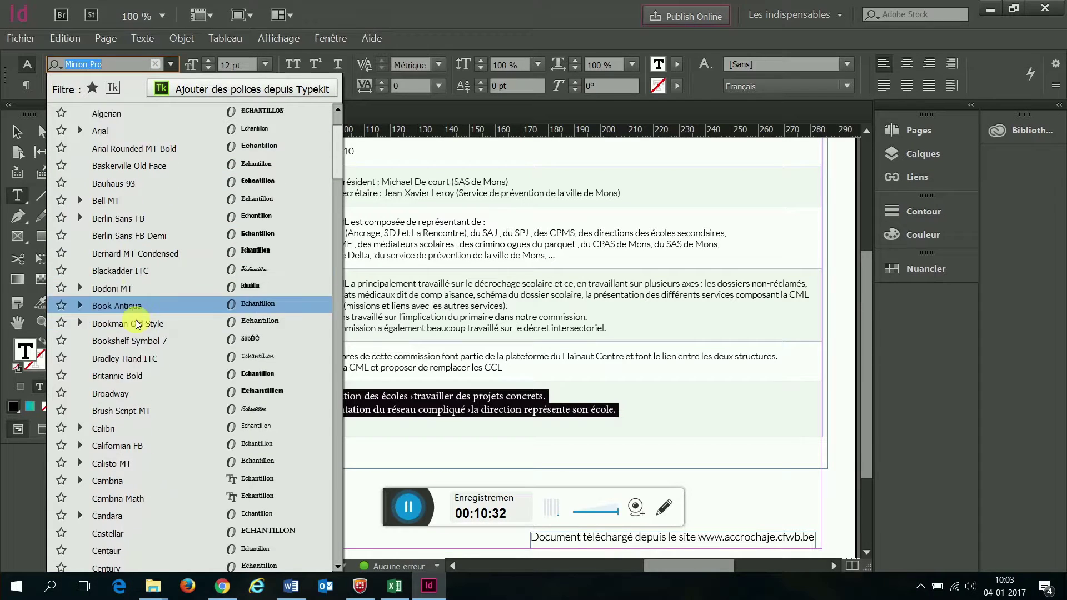
{"action": "scroll", "coordinate": [136, 313], "scroll_direction": "down", "scroll_amount": 14}
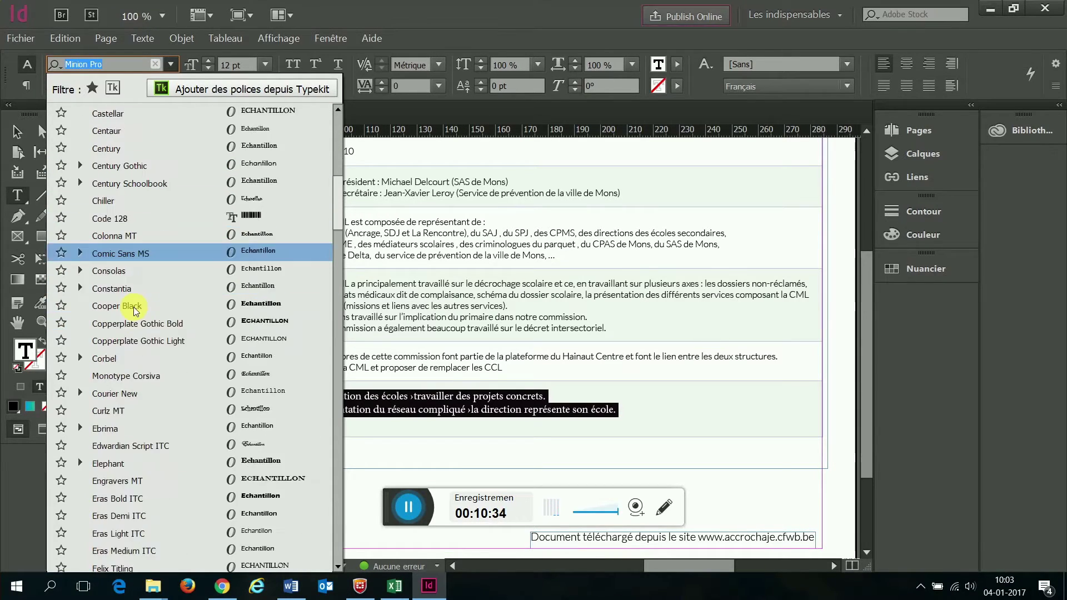
{"action": "scroll", "coordinate": [135, 312], "scroll_direction": "down", "scroll_amount": 8}
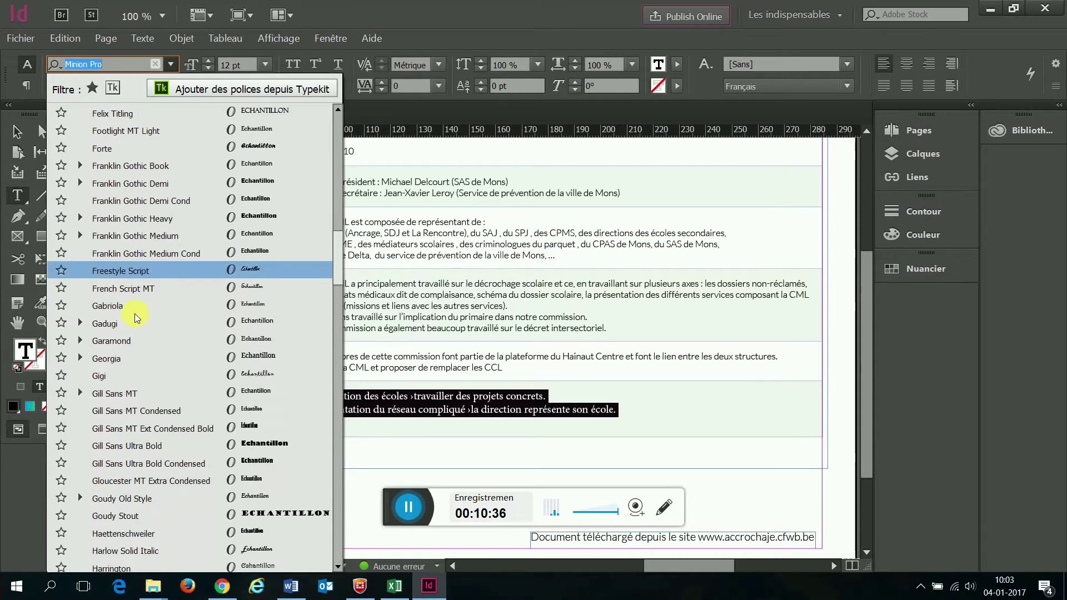
{"action": "scroll", "coordinate": [134, 317], "scroll_direction": "down", "scroll_amount": 3}
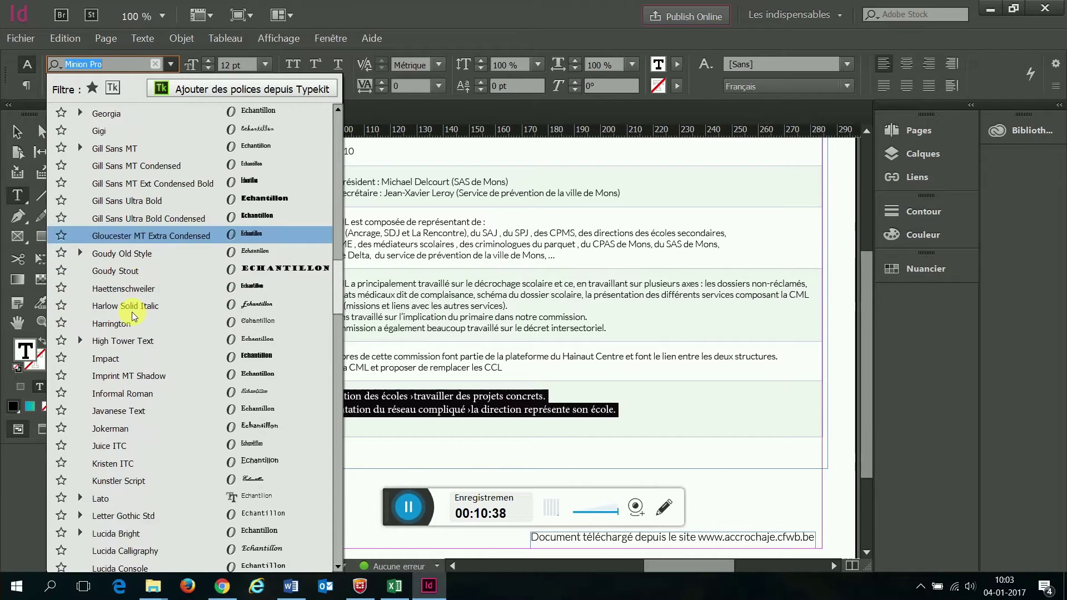
{"action": "left_click", "coordinate": [100, 465]}
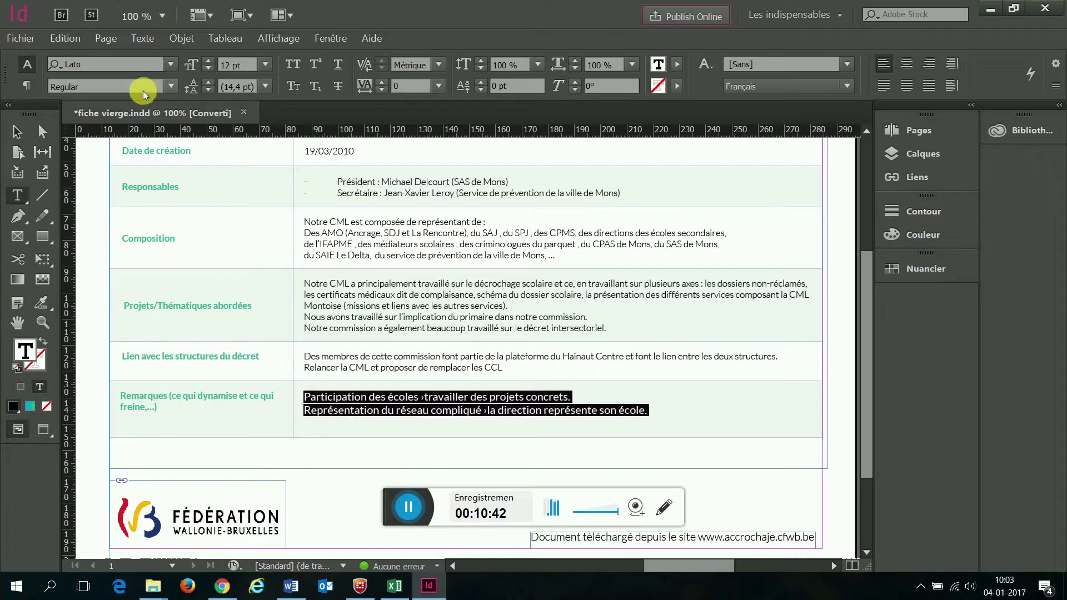
{"action": "left_click", "coordinate": [173, 83]}
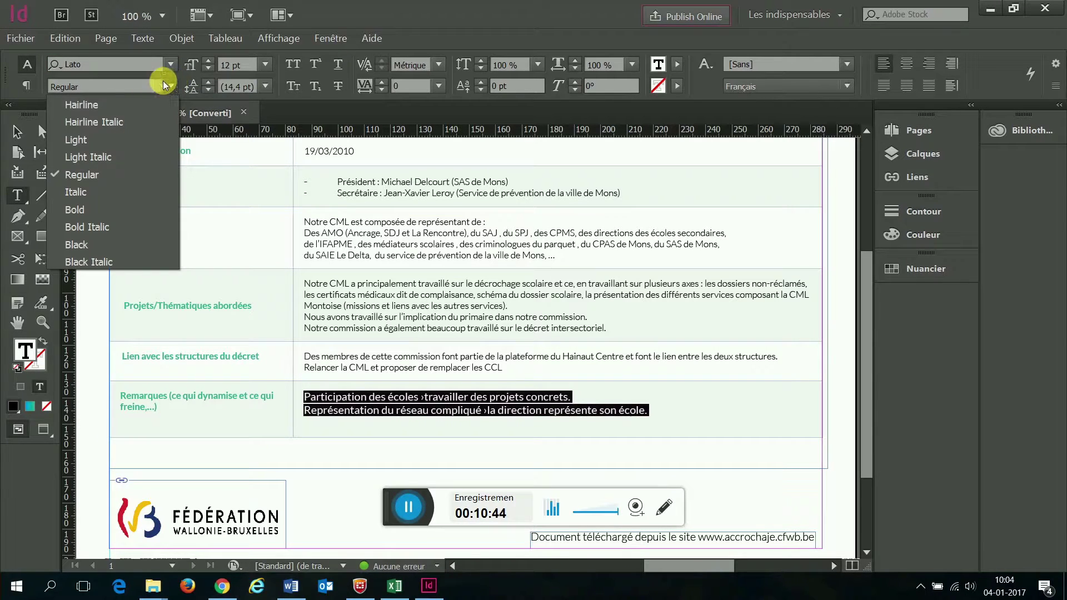
{"action": "left_click", "coordinate": [89, 142]}
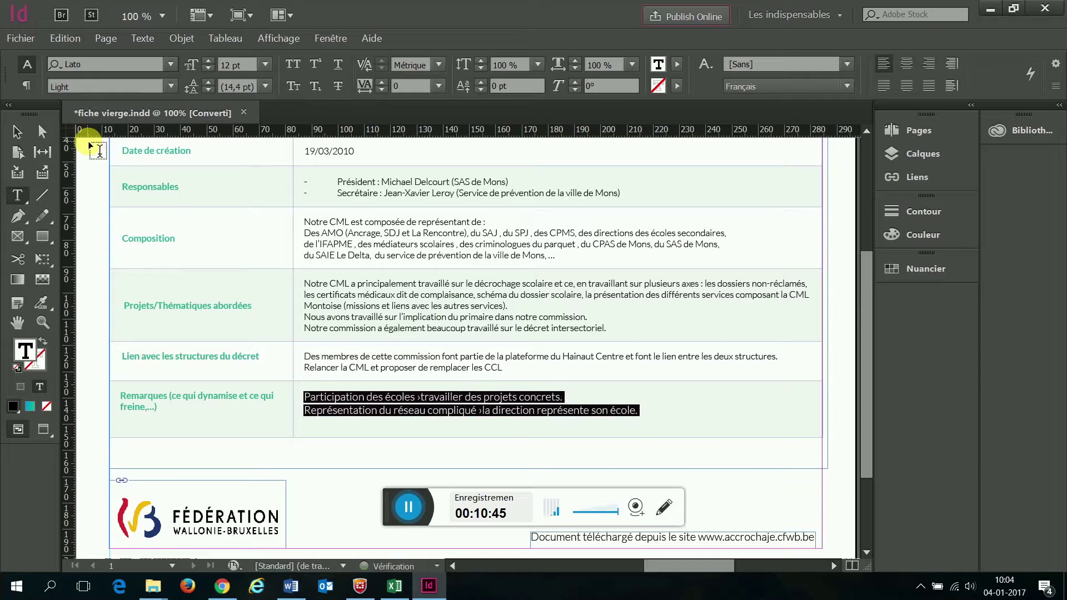
Step: Set the two paragraphs in the Remarques cell to 10 pt
{"action": "left_click", "coordinate": [265, 65]}
{"action": "left_click", "coordinate": [248, 158]}
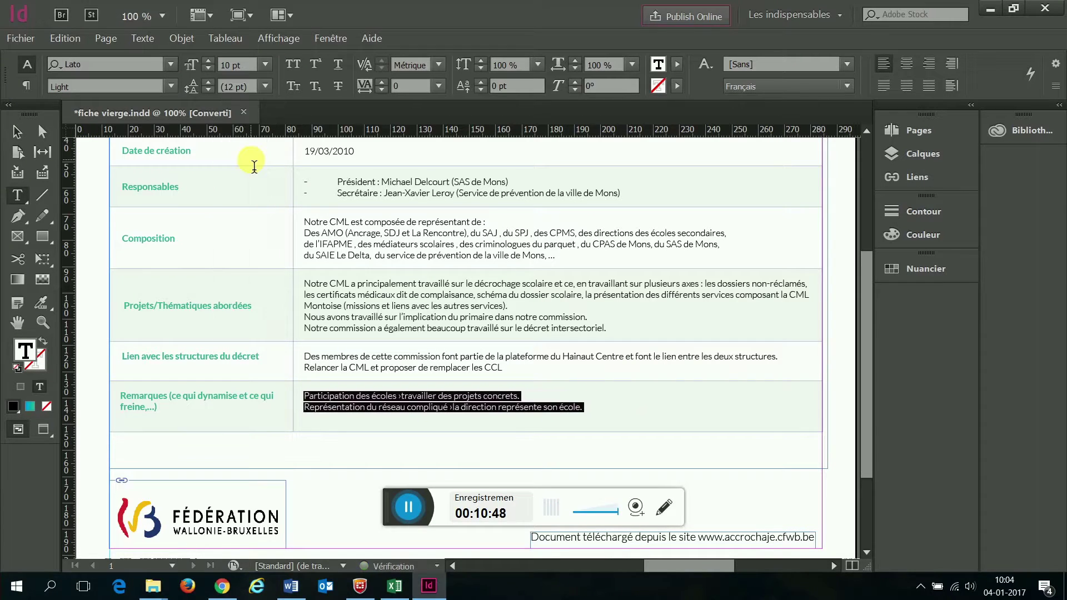
{"action": "left_click", "coordinate": [649, 397]}
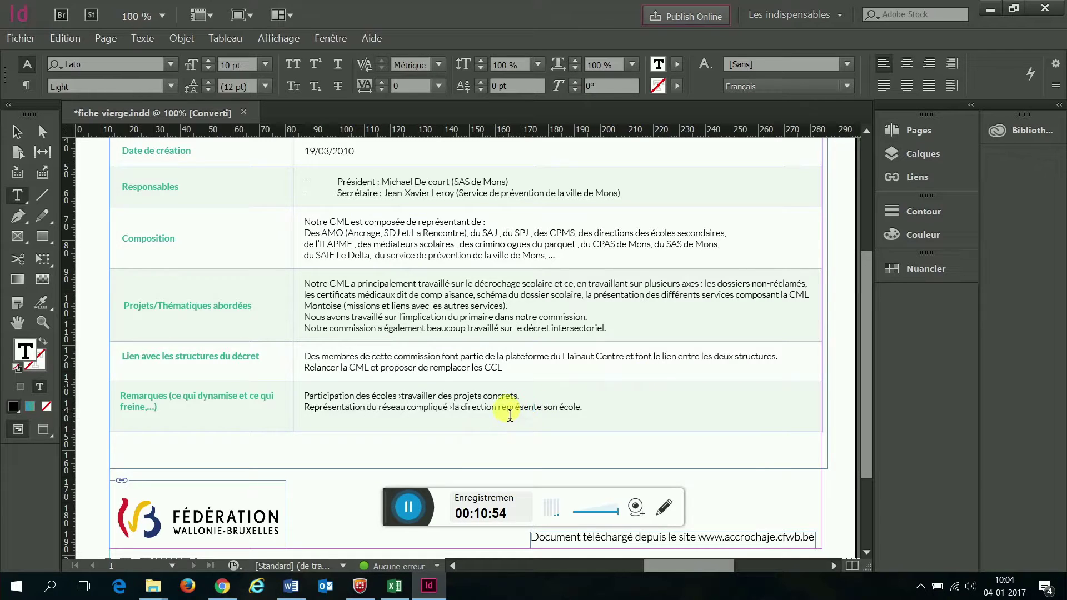
Step: Review the whole filled sheet, from the CML montoise title through the table rows down to the footer
{"action": "scroll", "coordinate": [640, 361], "scroll_direction": "up", "scroll_amount": 4}
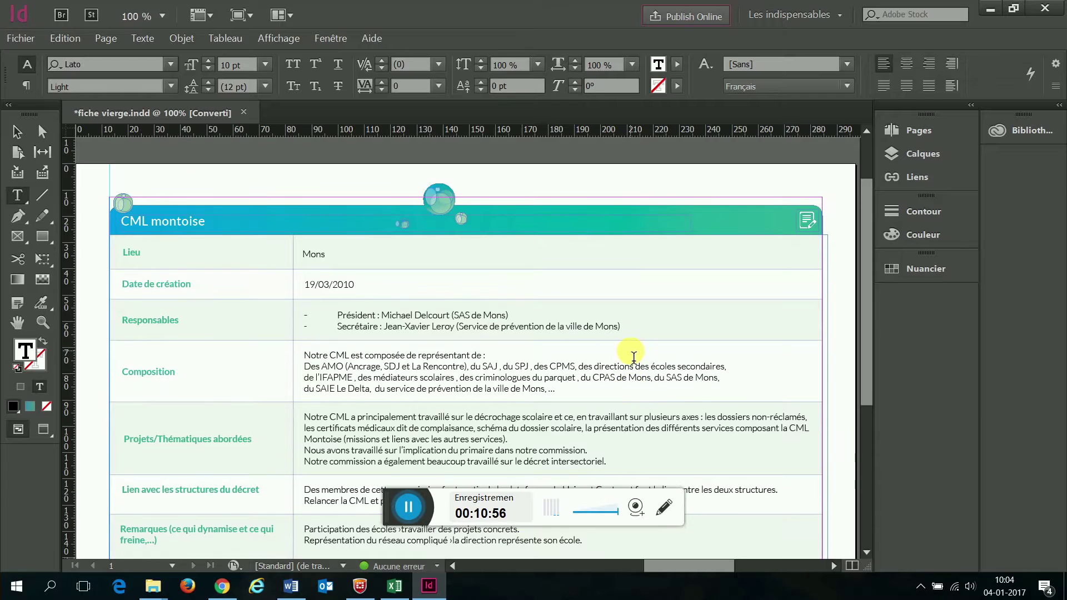
{"action": "scroll", "coordinate": [634, 357], "scroll_direction": "down", "scroll_amount": 4}
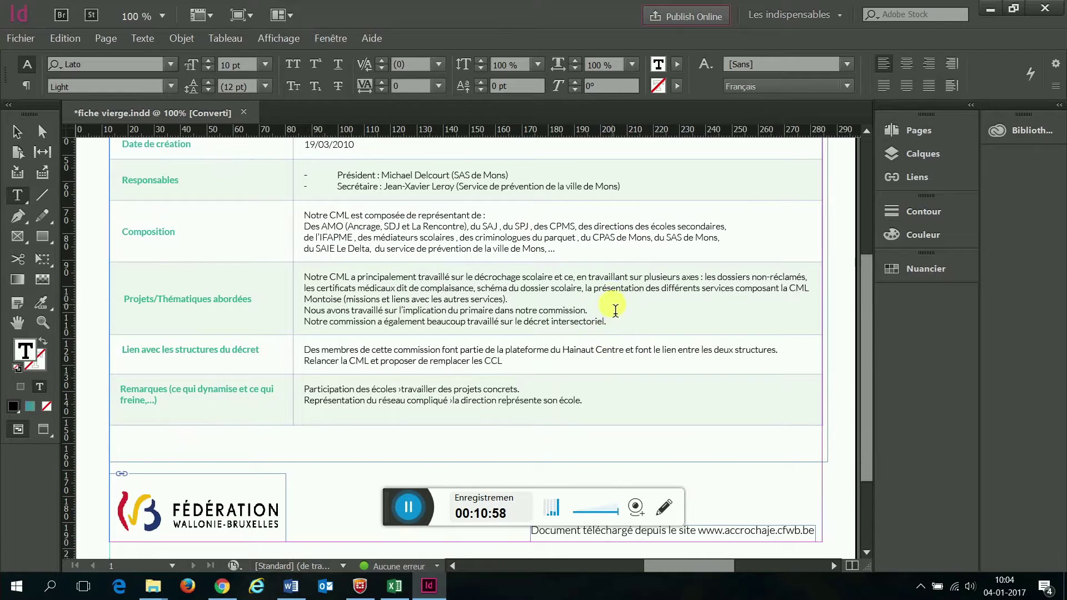
{"action": "scroll", "coordinate": [615, 269], "scroll_direction": "up", "scroll_amount": 2}
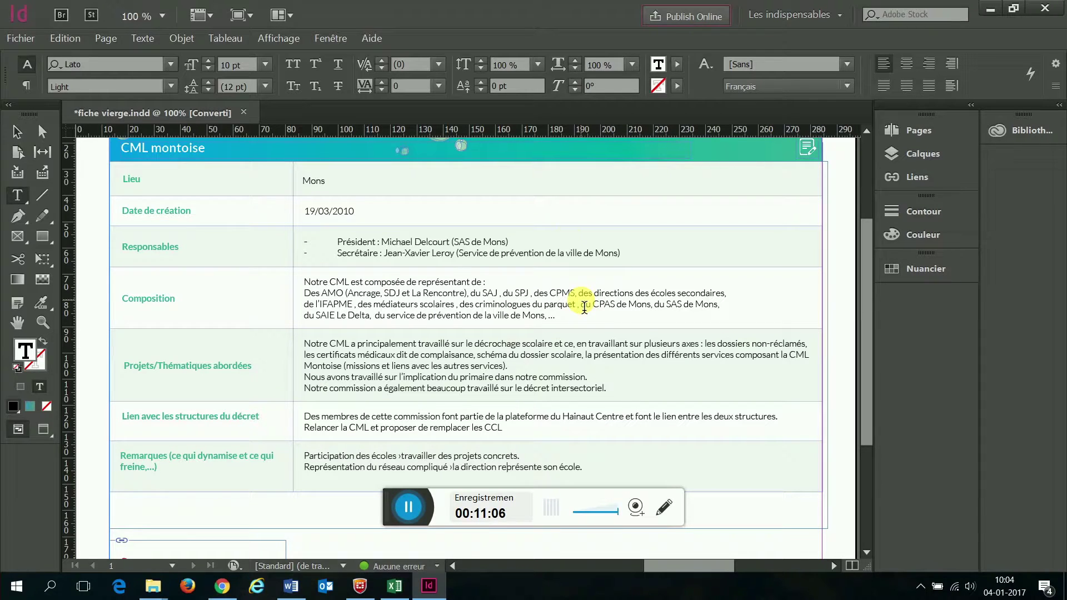
{"action": "scroll", "coordinate": [481, 270], "scroll_direction": "up", "scroll_amount": 2}
{"action": "scroll", "coordinate": [484, 269], "scroll_direction": "down", "scroll_amount": 3}
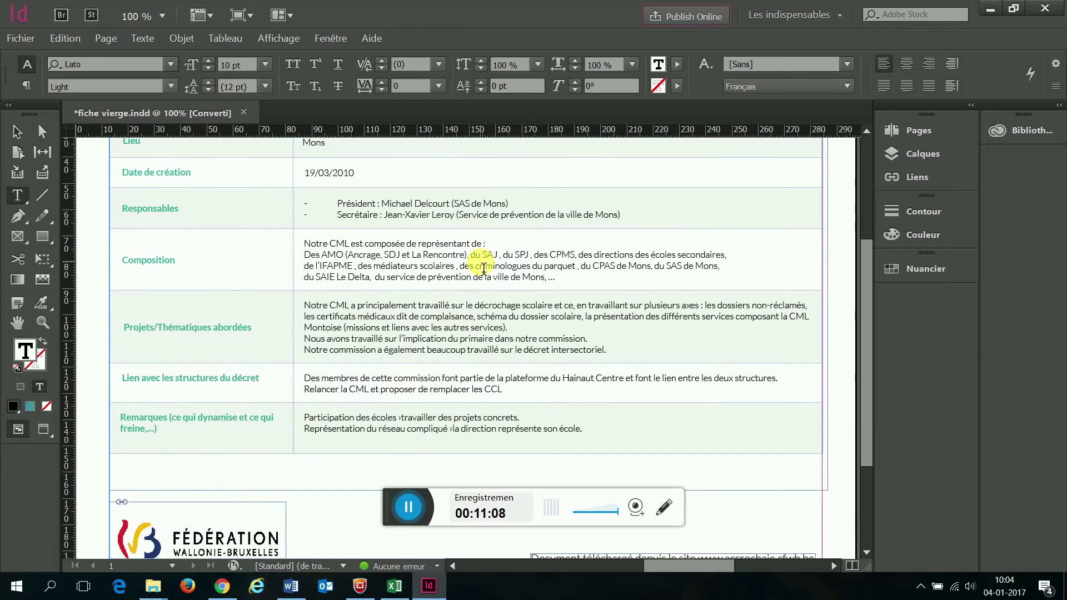
{"action": "scroll", "coordinate": [483, 269], "scroll_direction": "down", "scroll_amount": 3}
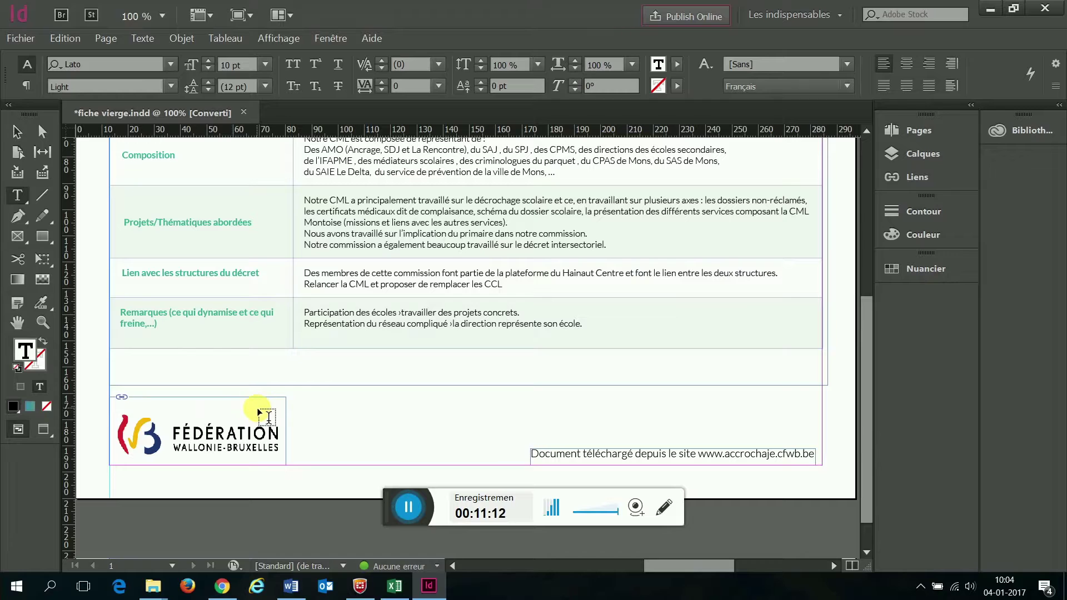
{"action": "key", "text": "Escape"}
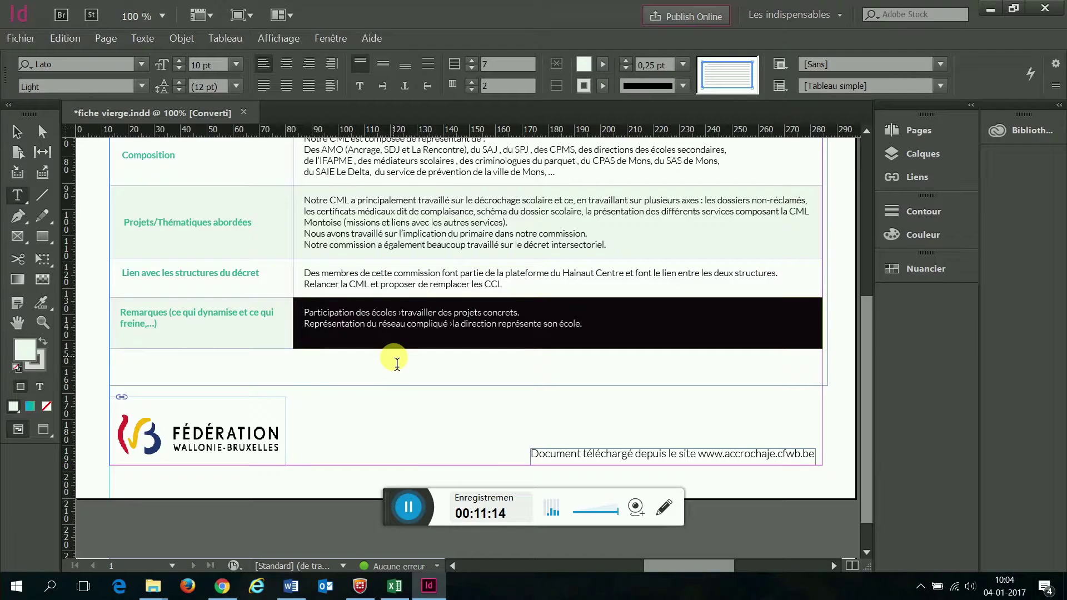
{"action": "left_click", "coordinate": [362, 367]}
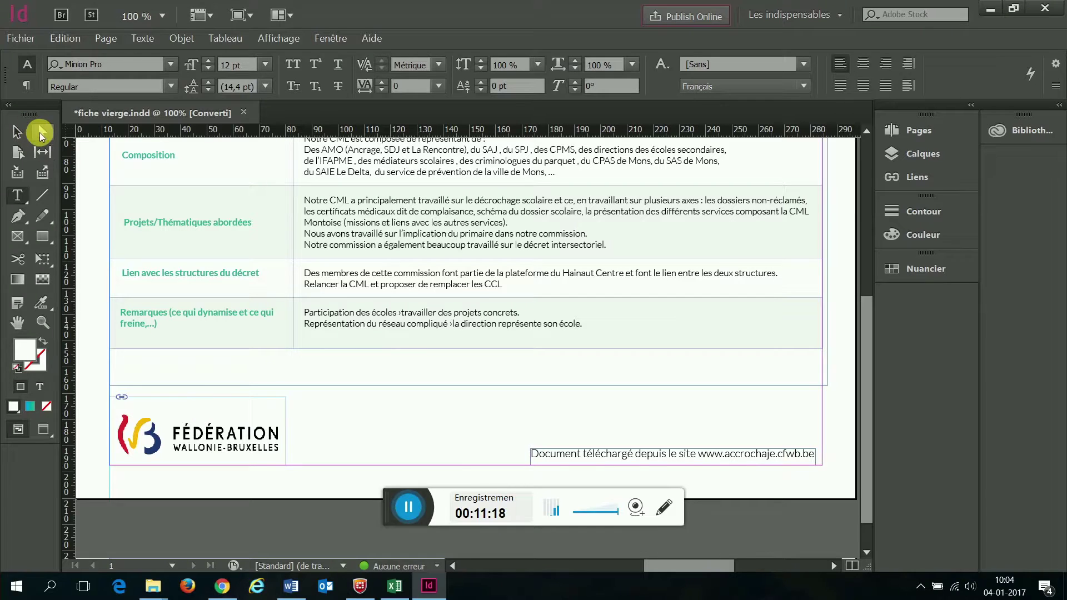
Step: Set the display performance of the Fédération Wallonie-Bruxelles logo to high quality (Affichage de qualité supérieure), then deselect it
{"action": "left_click", "coordinate": [41, 134]}
{"action": "left_click", "coordinate": [186, 422]}
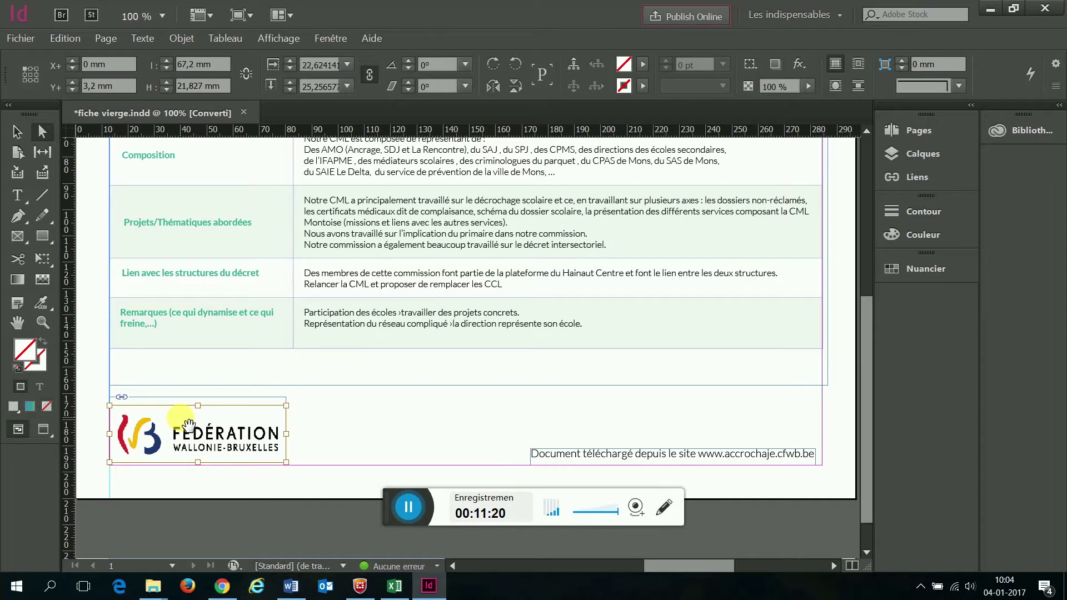
{"action": "right_click", "coordinate": [183, 423]}
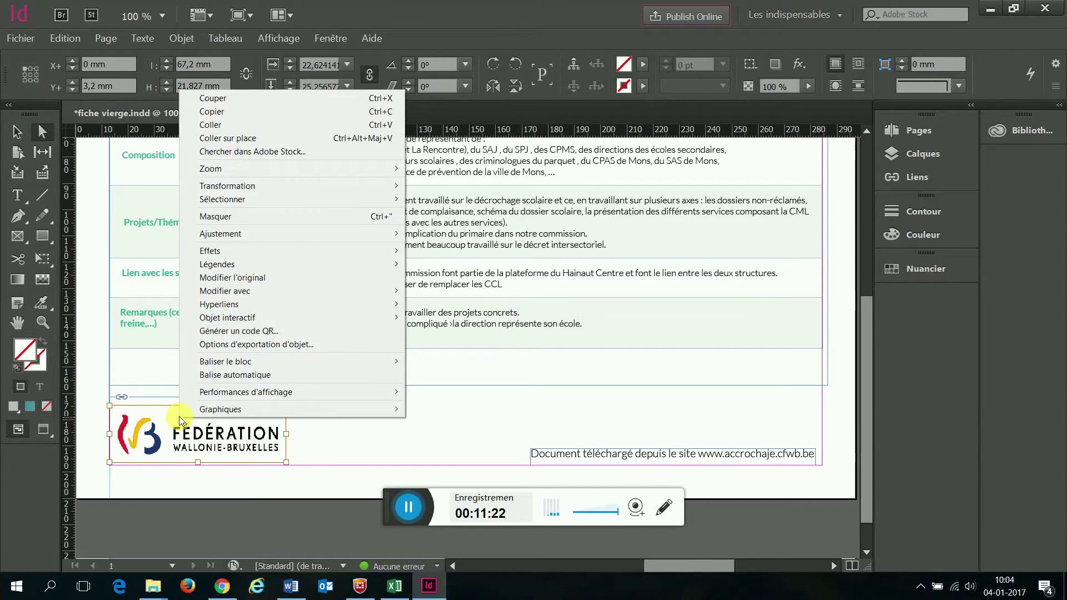
{"action": "mouse_move", "coordinate": [214, 395]}
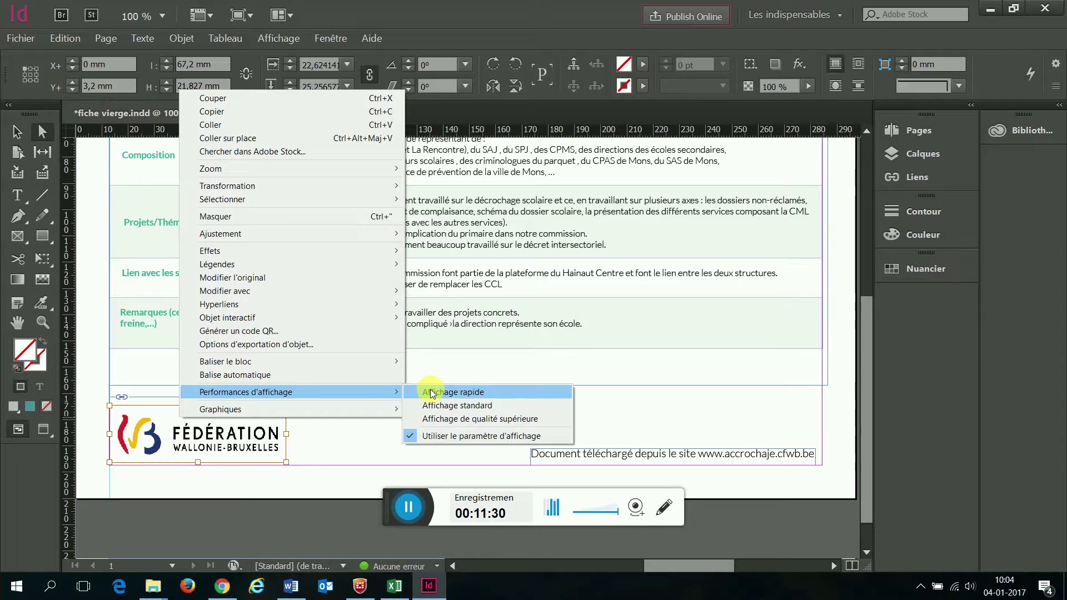
{"action": "left_click", "coordinate": [448, 421]}
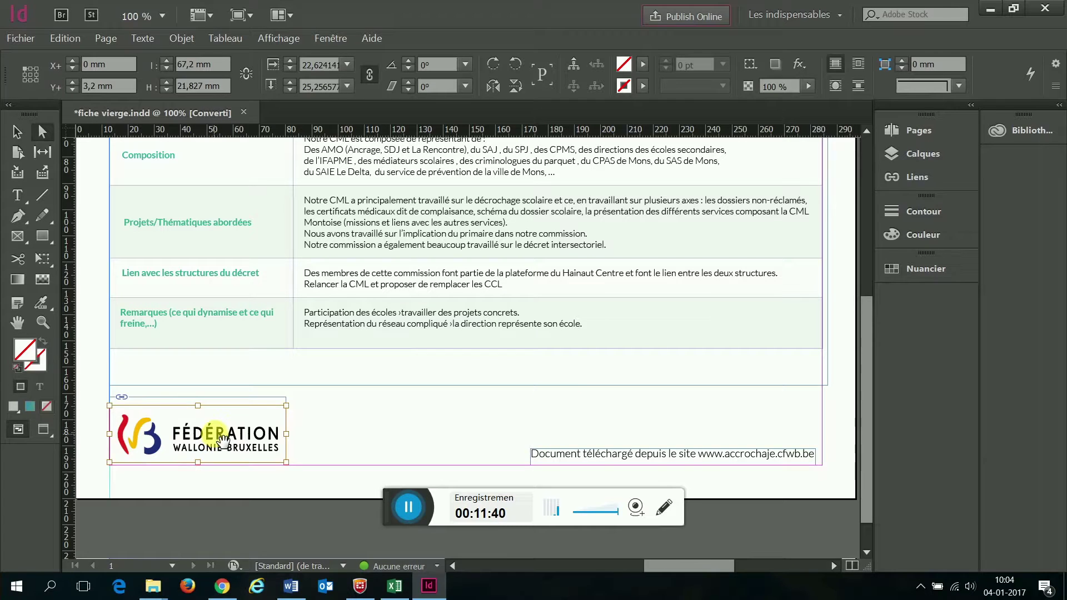
{"action": "left_click", "coordinate": [355, 409]}
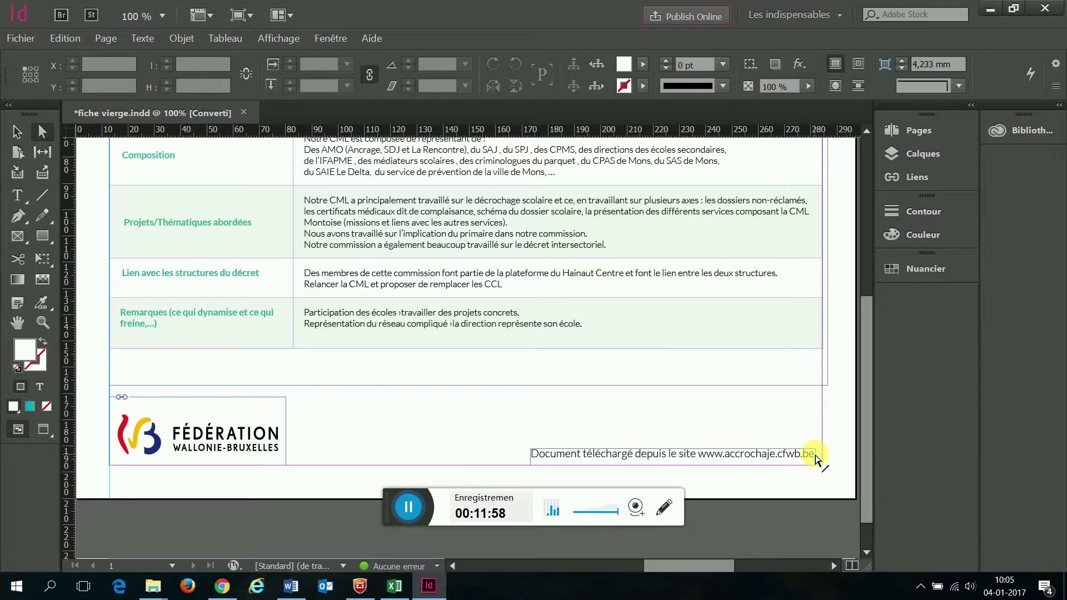
Step: Start exporting the filled sheet as an Adobe PDF (impression) file named tuto video du 4 janvier 2017.pdf
{"action": "scroll", "coordinate": [714, 381], "scroll_direction": "up", "scroll_amount": 6}
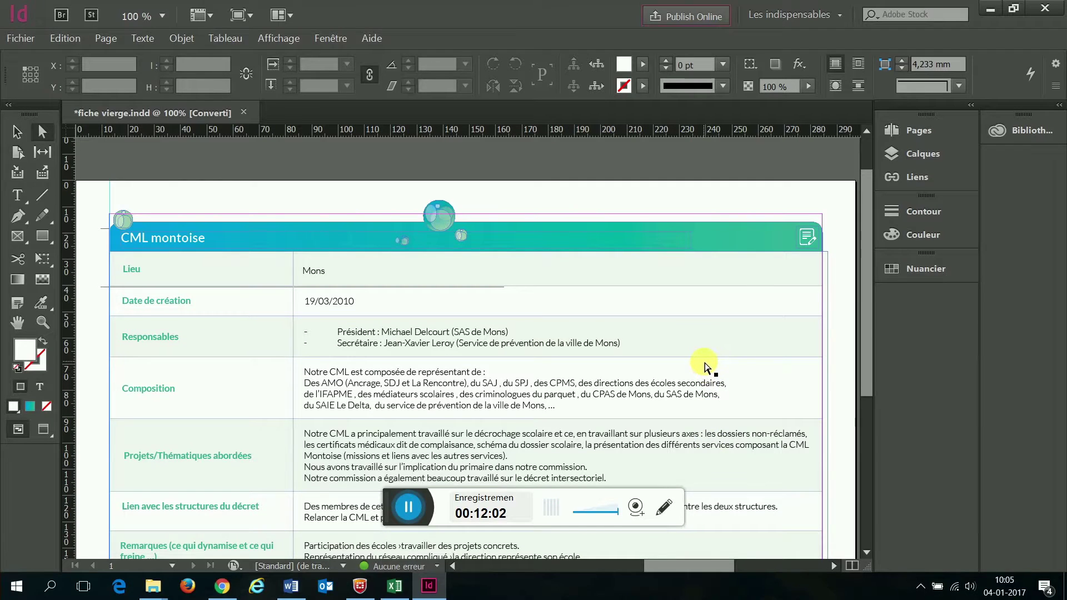
{"action": "scroll", "coordinate": [703, 358], "scroll_direction": "down", "scroll_amount": 5}
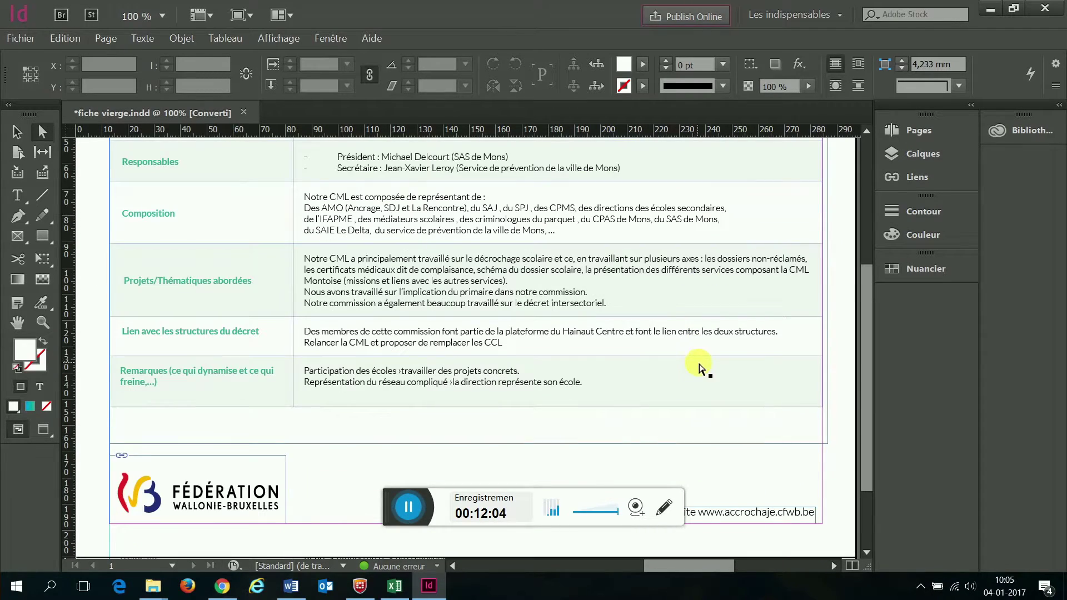
{"action": "left_click", "coordinate": [22, 37]}
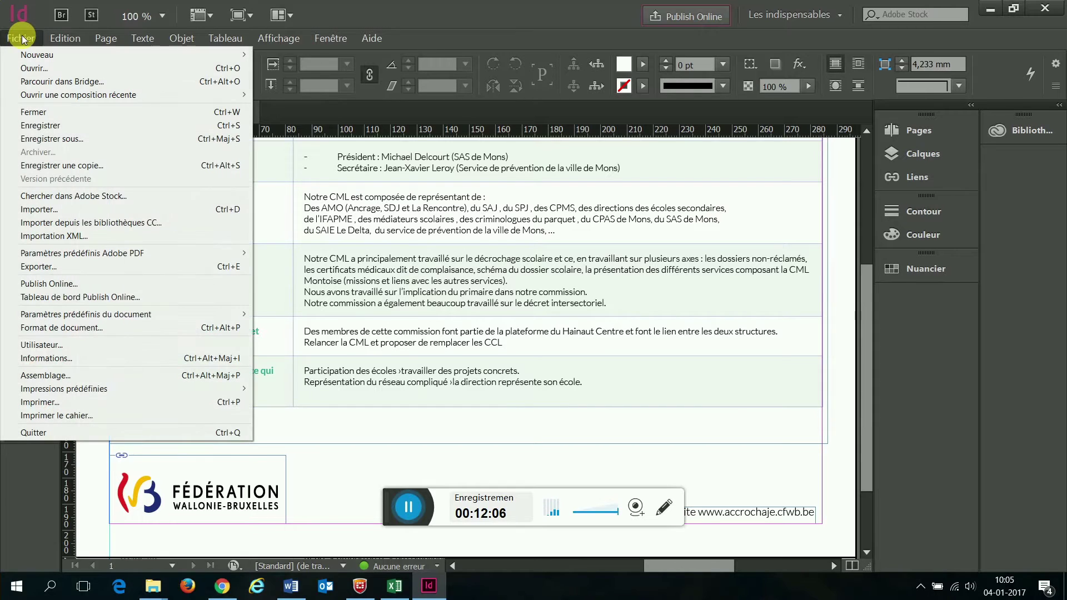
{"action": "left_click", "coordinate": [46, 267]}
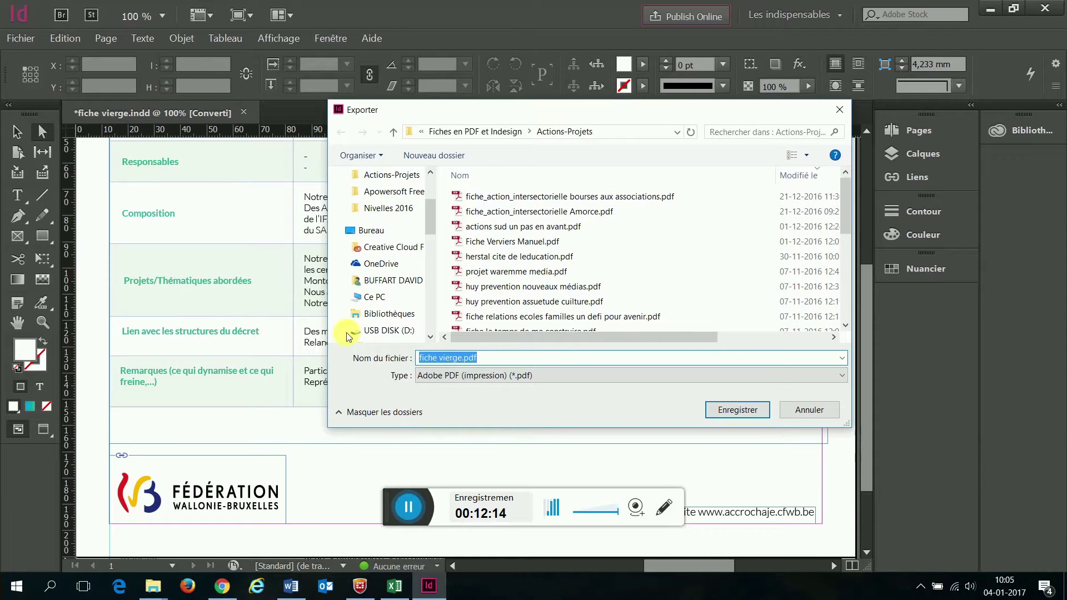
{"action": "left_click", "coordinate": [452, 358]}
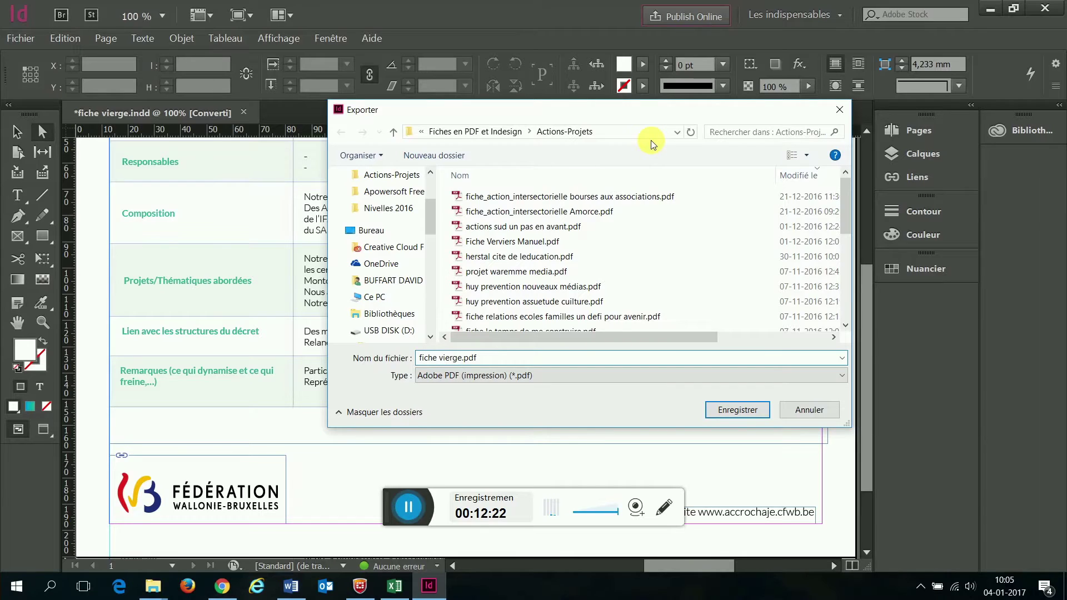
{"action": "key", "text": "Delete"}
{"action": "key", "text": "Delete"}
{"action": "key", "text": "Delete"}
{"action": "key", "text": "BackSpace"}
{"action": "key", "text": "BackSpace"}
{"action": "key", "text": "BackSpace"}
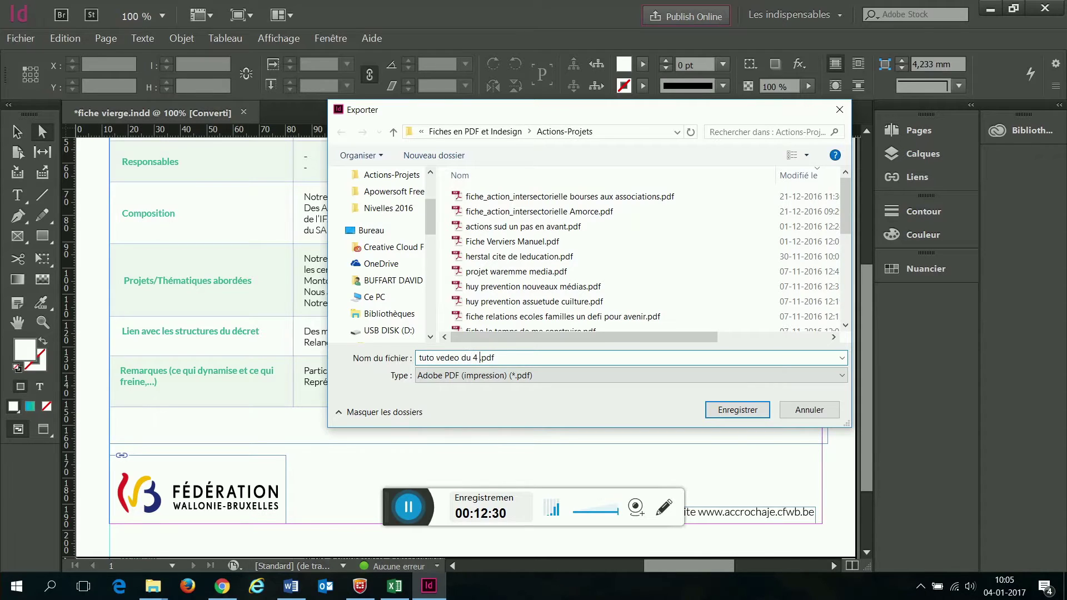
{"action": "type", "text": "nvier 2017"}
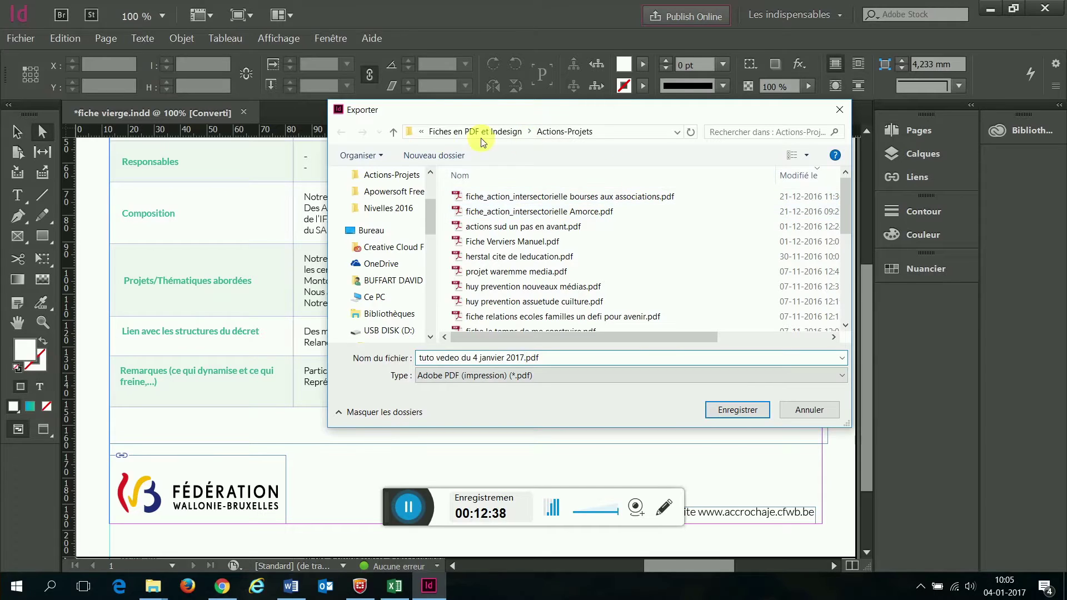
{"action": "left_click", "coordinate": [395, 131]}
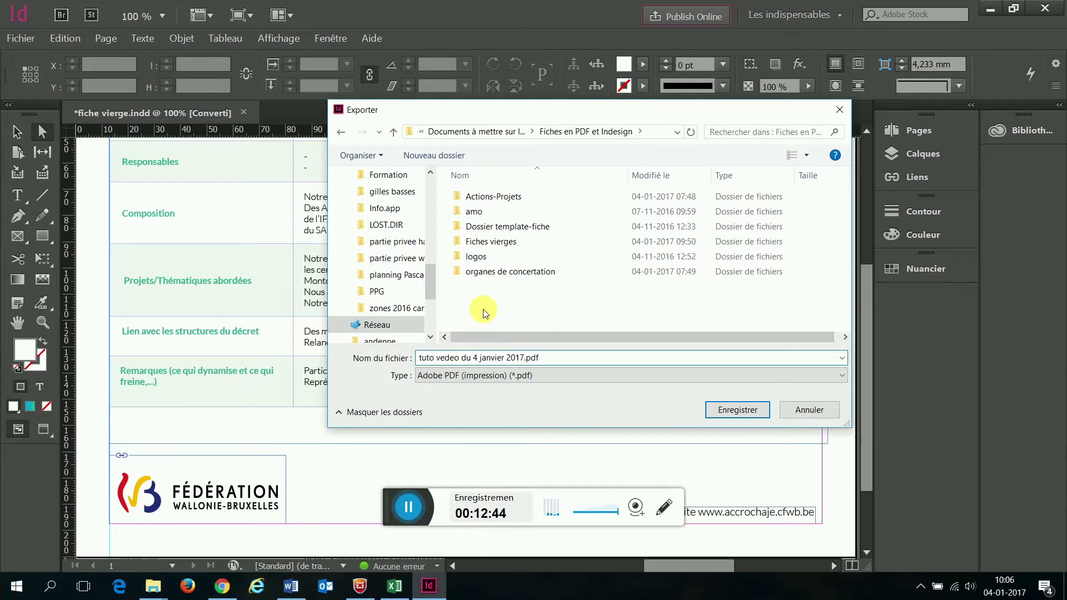
{"action": "left_click", "coordinate": [441, 358]}
{"action": "key", "text": "BackSpace"}
{"action": "type", "text": "i"}
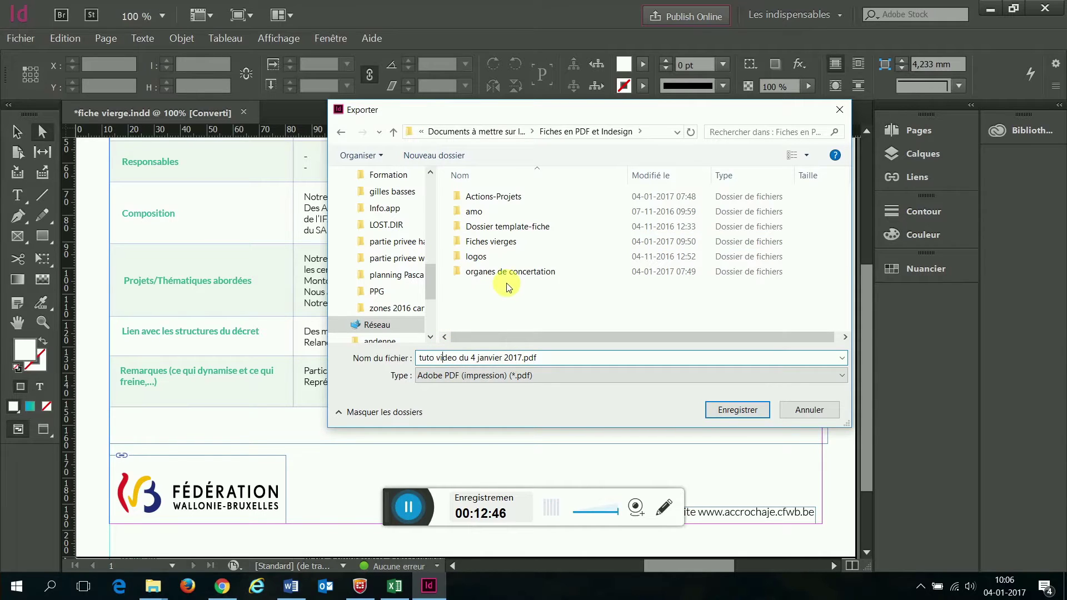
Step: Save the PDF in the Fiches vierges folder, export it with the [Qualité supérieure] preset, and dismiss the Publish Online pop-up
{"action": "double_click", "coordinate": [488, 241]}
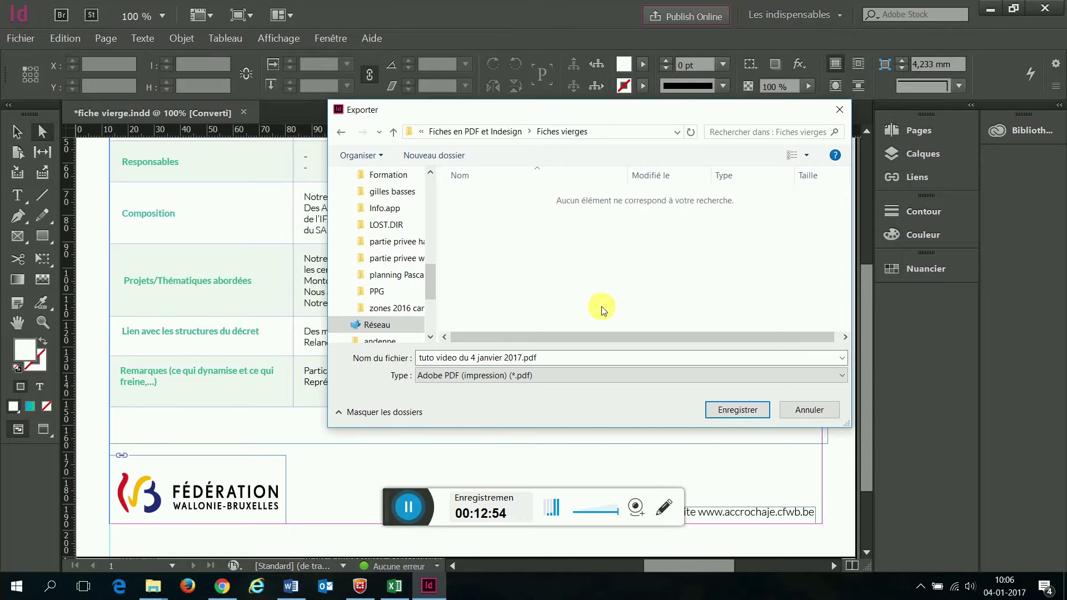
{"action": "left_click", "coordinate": [727, 411]}
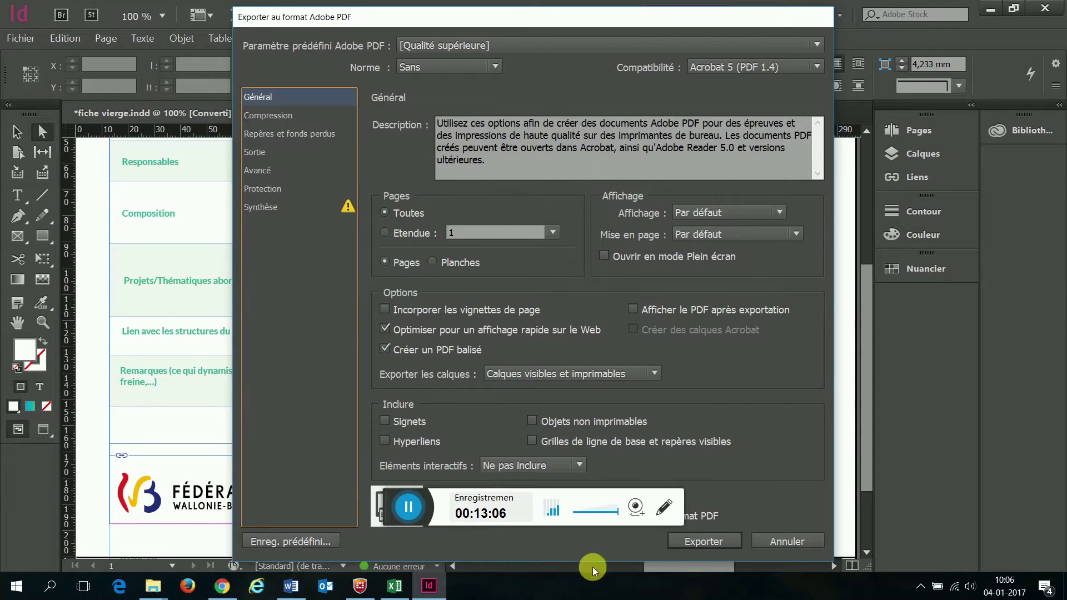
{"action": "left_click", "coordinate": [712, 542]}
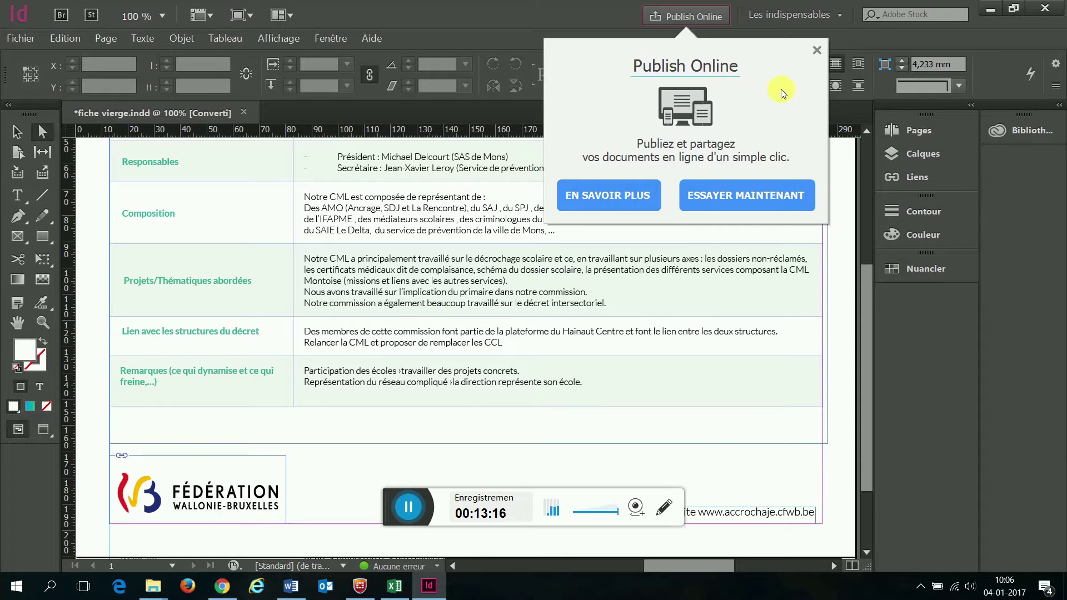
{"action": "left_click", "coordinate": [816, 50]}
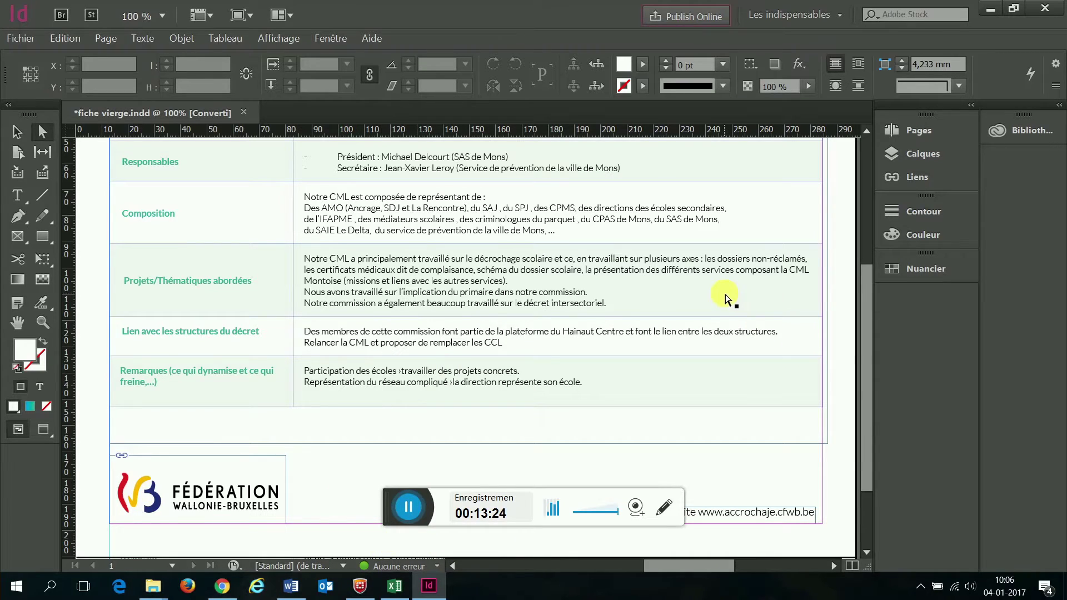
Step: Minimise InDesign and close the CML Montoise.doc document and the Nivelles 2016 folder window
{"action": "left_click", "coordinate": [992, 11]}
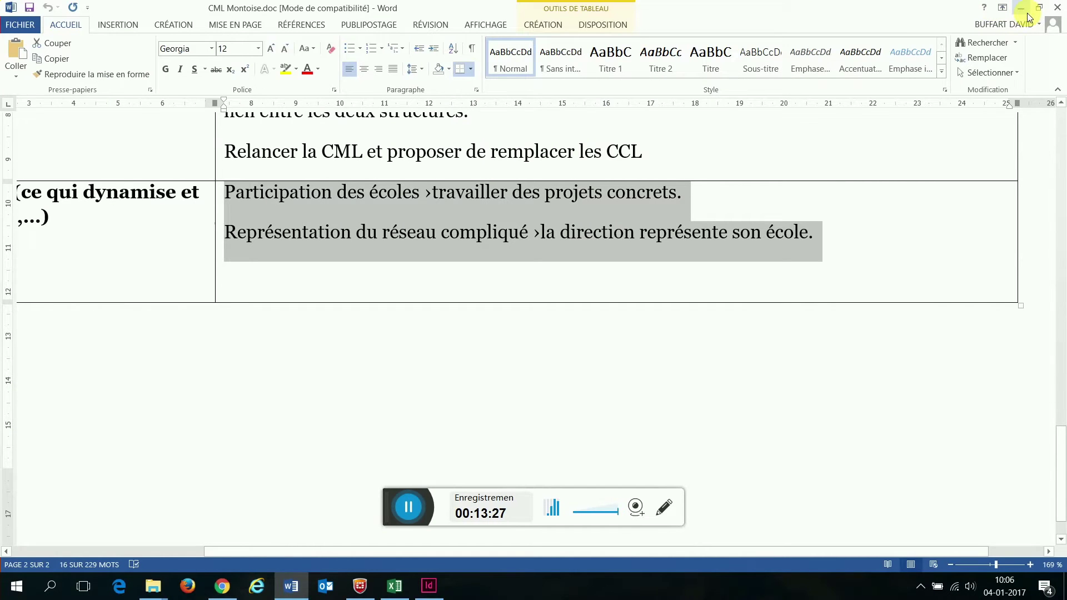
{"action": "left_click", "coordinate": [1057, 8]}
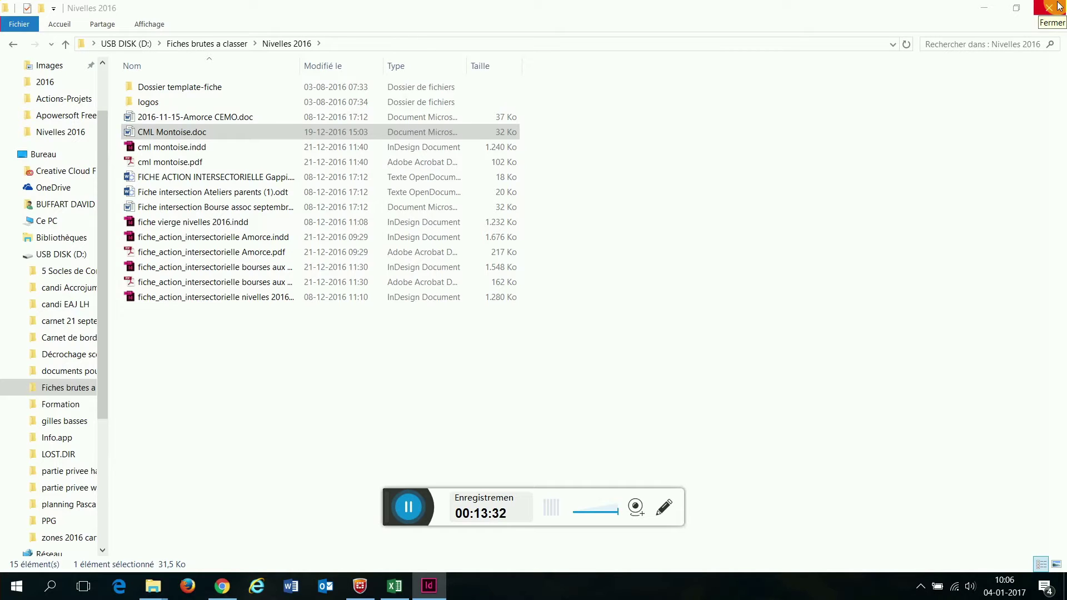
{"action": "left_click", "coordinate": [1058, 6]}
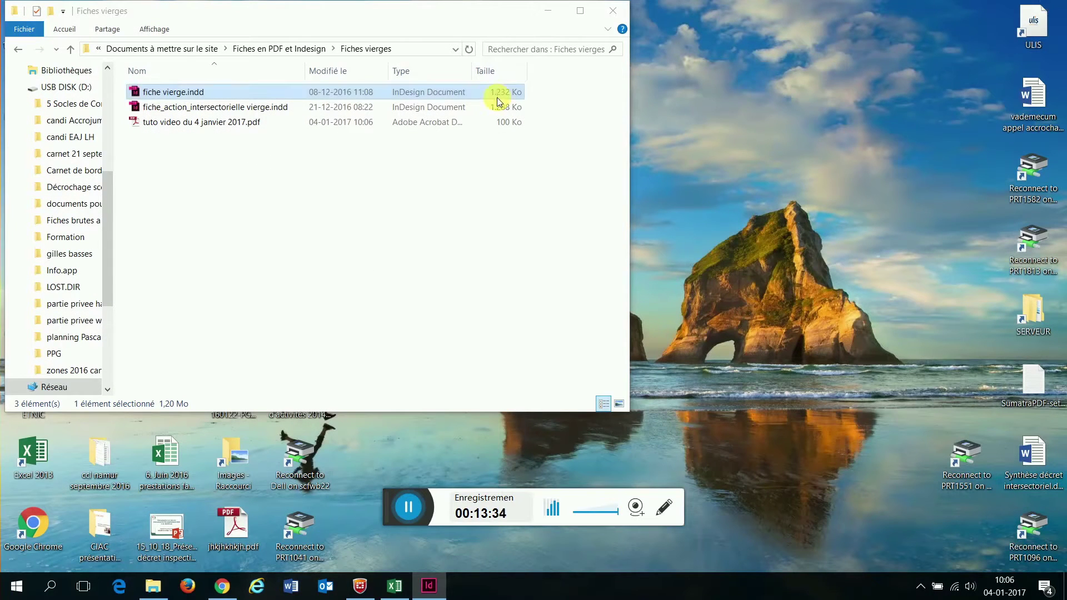
Step: Open tuto video du 4 janvier 2017.pdf in Adobe Reader and examine the exported sheet at 150% across its full width
{"action": "double_click", "coordinate": [228, 122]}
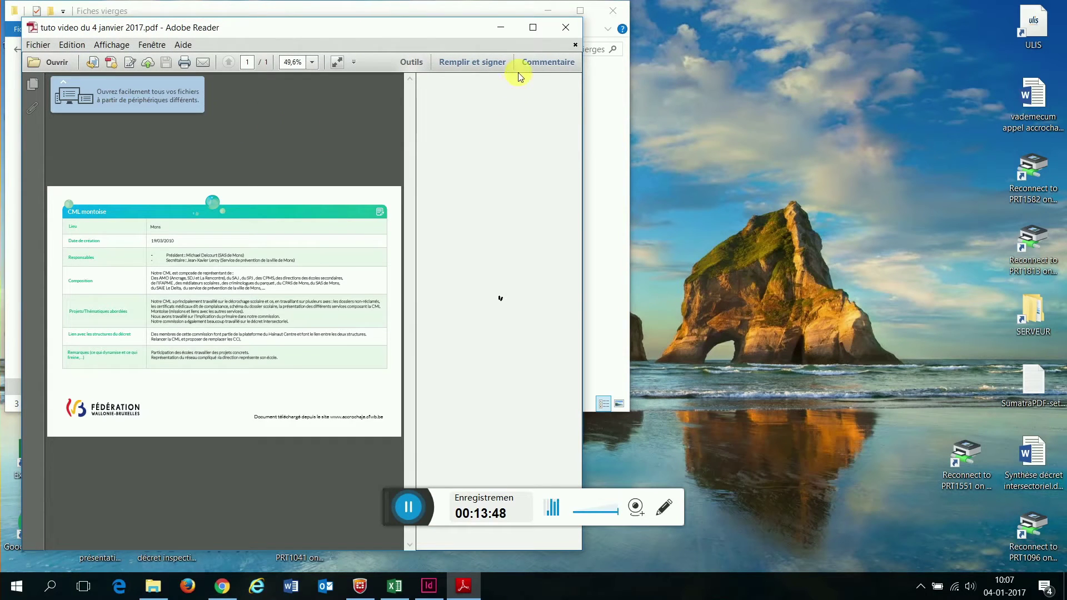
{"action": "left_click", "coordinate": [533, 27]}
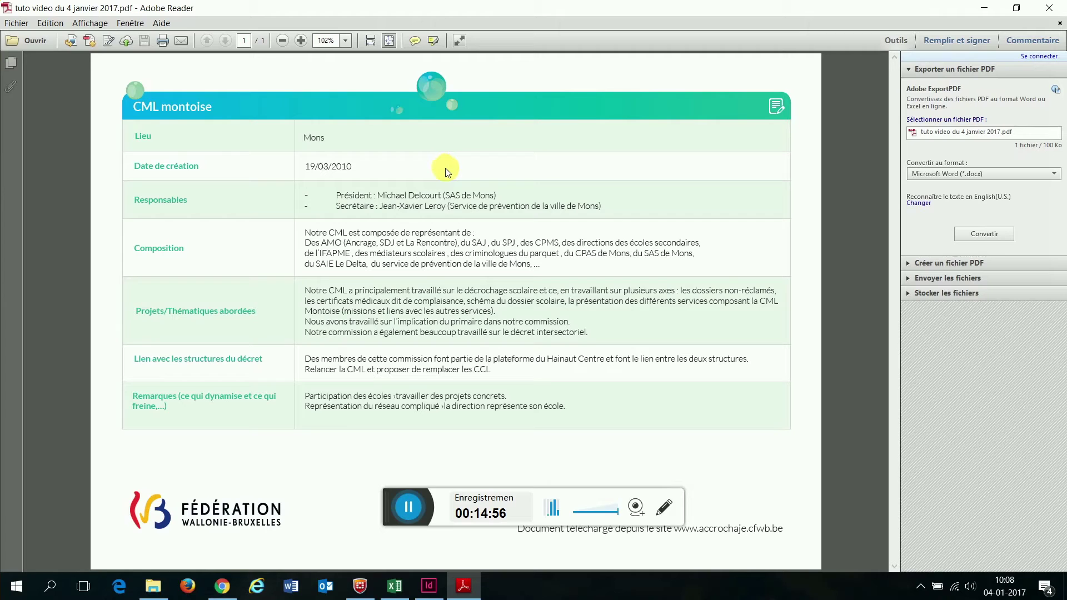
{"action": "left_click", "coordinate": [345, 41]}
{"action": "left_click", "coordinate": [375, 146]}
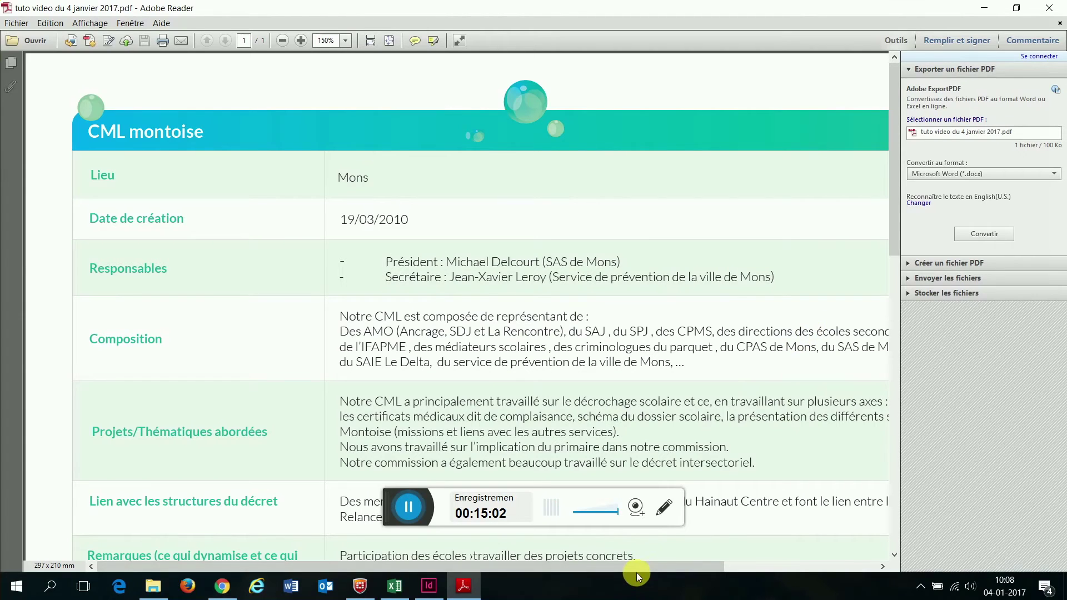
{"action": "left_click_drag", "start_coordinate": [636, 568], "coordinate": [767, 567]}
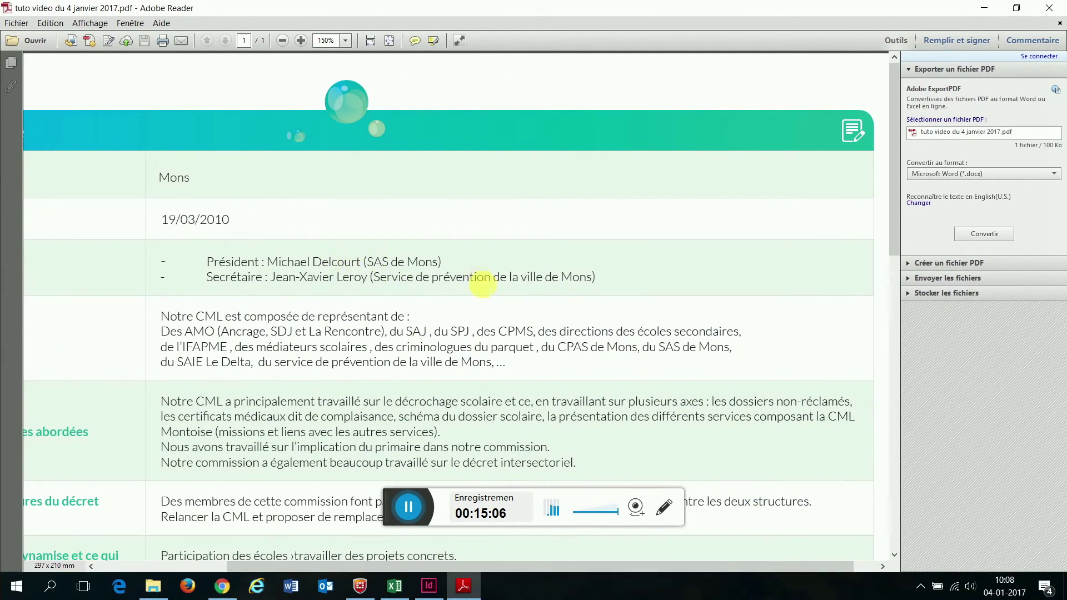